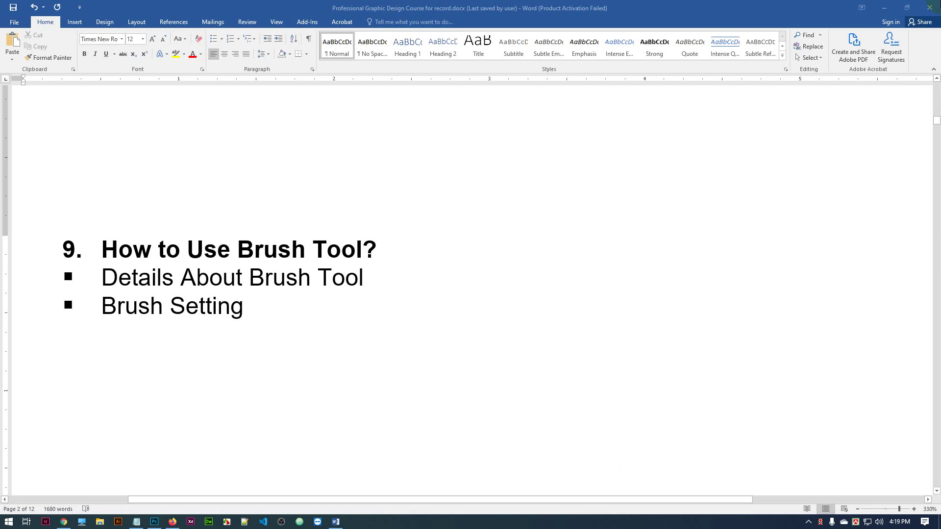
- Switch to Photoshop and activate the Brush Tool from the group of painting tools
click(154, 522)
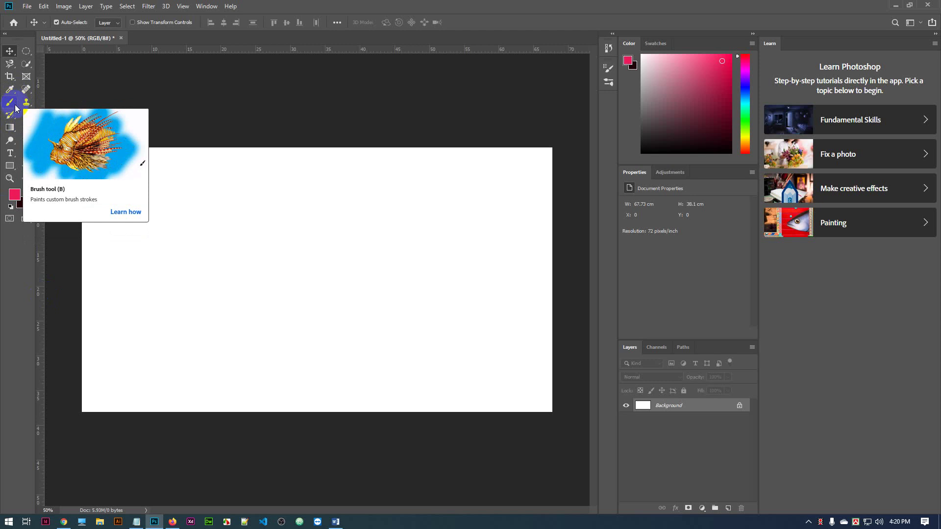
click(15, 107)
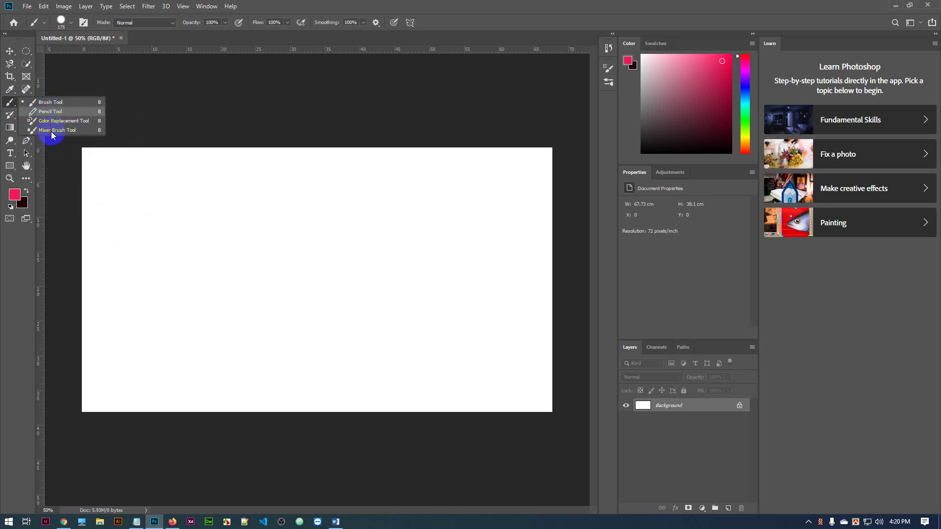
click(50, 103)
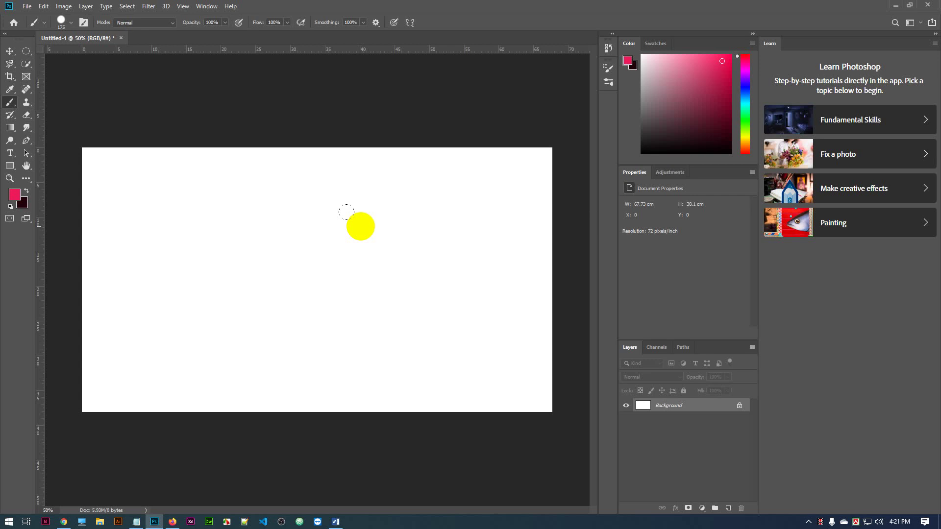
key(ctrl+z)
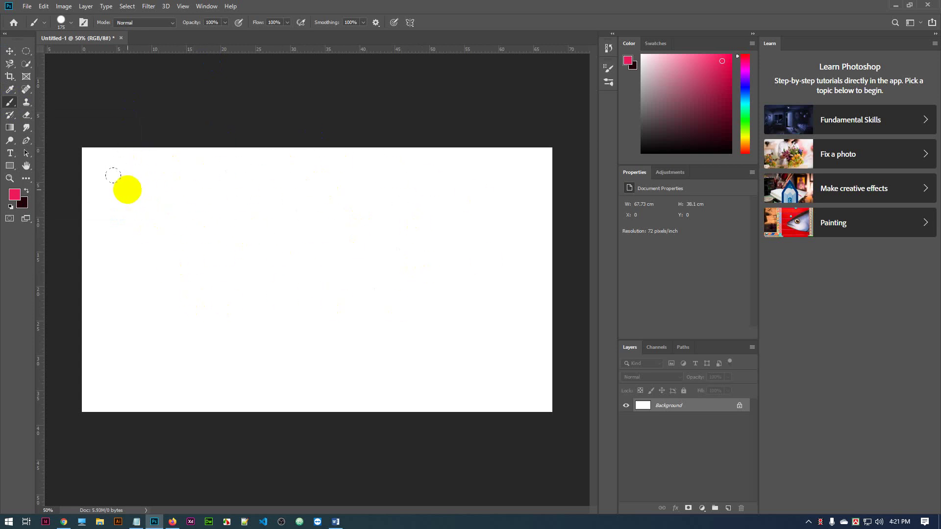
- Try painting two thick pink curved strokes across the canvas, and undo both
mouse_move(127, 190)
mouse_down()
mouse_move(145, 215)
mouse_move(223, 242)
mouse_move(286, 241)
mouse_move(366, 213)
mouse_move(397, 188)
mouse_move(421, 140)
mouse_move(437, 152)
mouse_up()
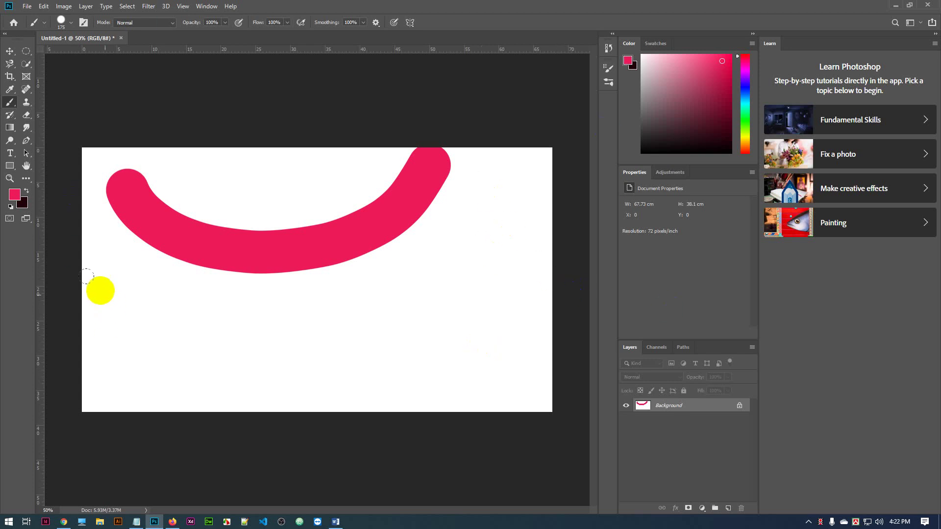
mouse_move(101, 291)
mouse_down()
mouse_move(138, 325)
mouse_move(208, 341)
mouse_move(346, 332)
mouse_move(412, 305)
mouse_move(452, 261)
mouse_move(495, 163)
mouse_up()
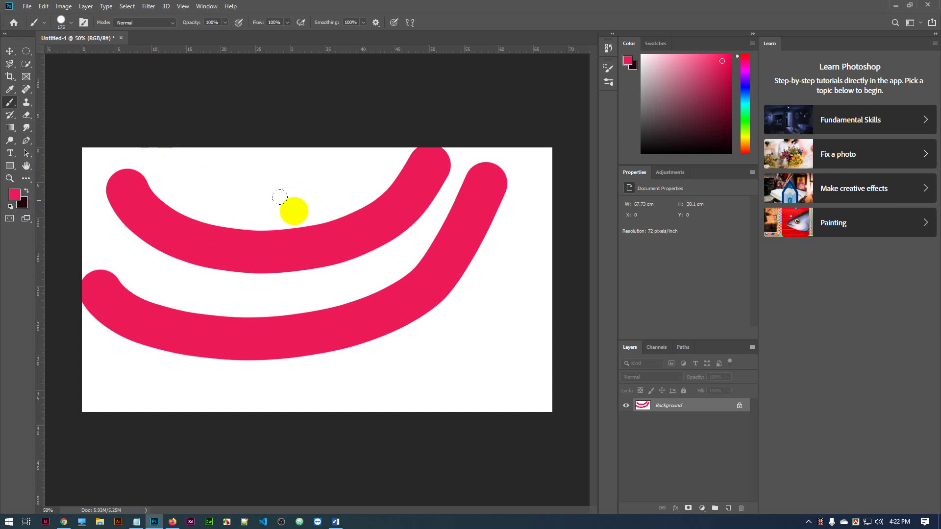
key(ctrl+z)
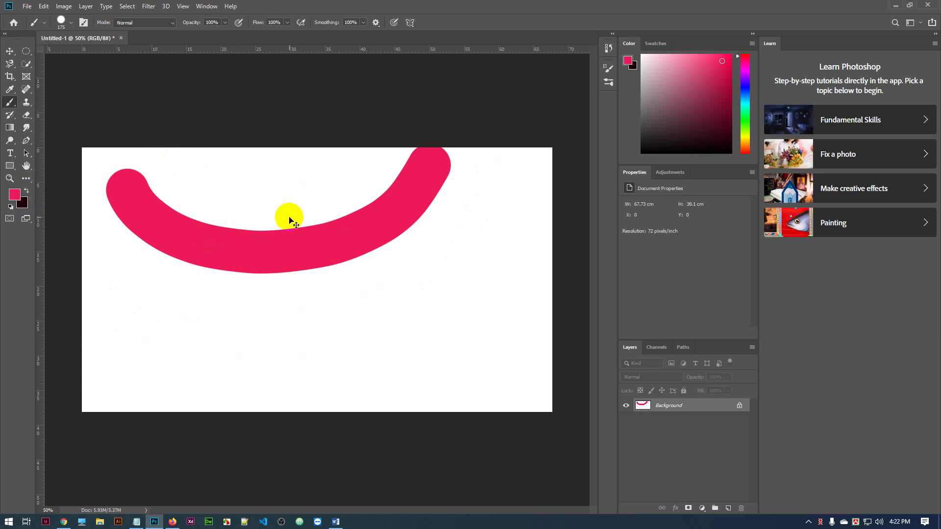
key(ctrl+z)
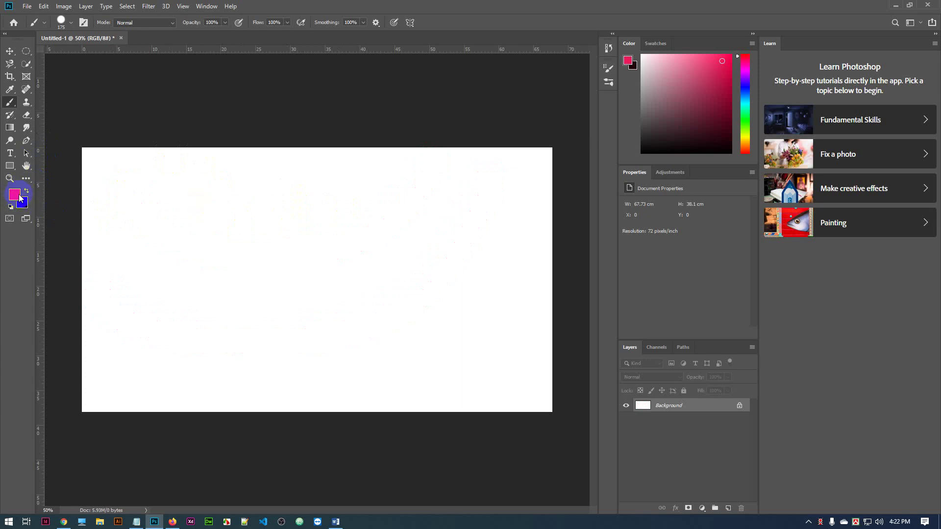
- Change the foreground color from pink to a saturated blue
click(15, 195)
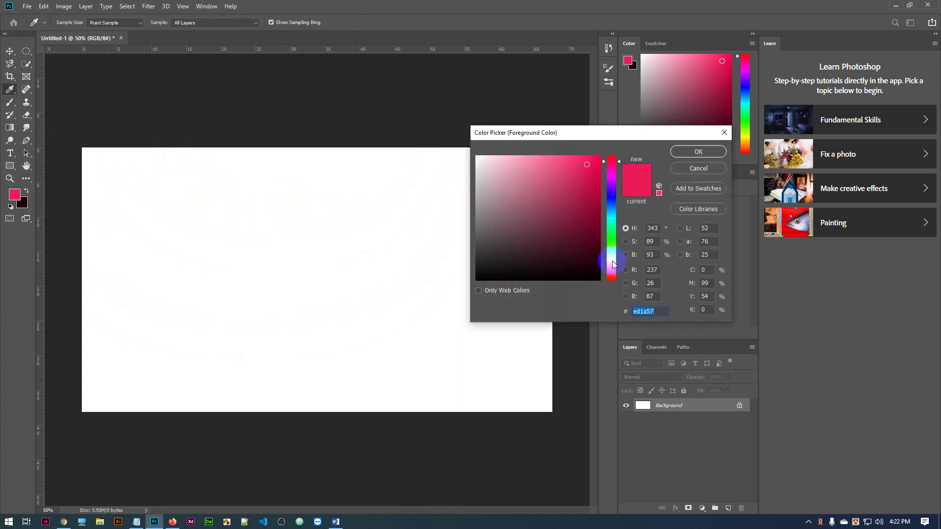
drag(613, 264, 604, 188)
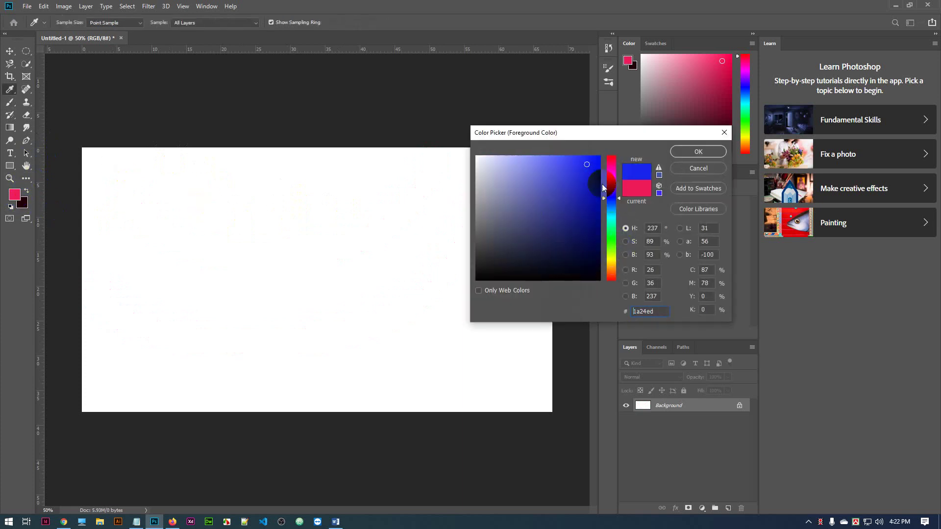
click(697, 151)
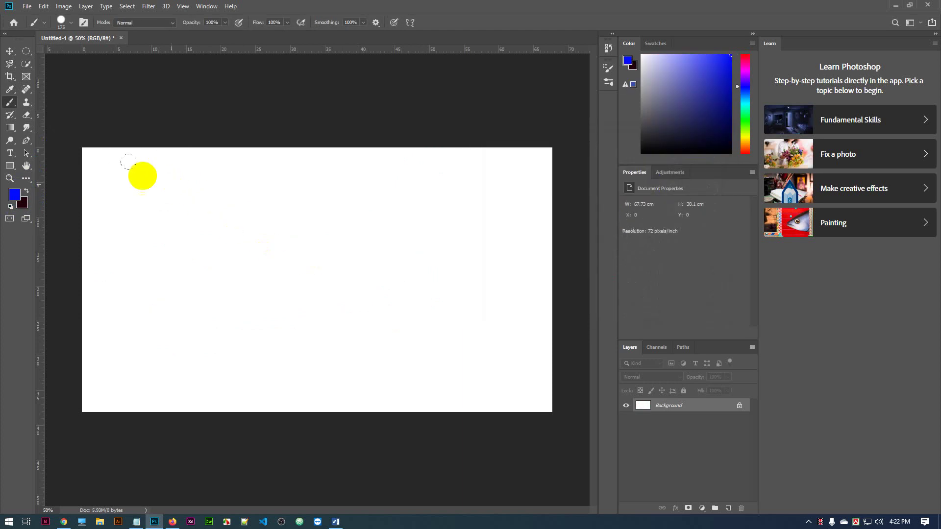
- Try one blue stroke and undo it, and paint a thick horizontal blue stroke across the upper canvas
mouse_move(104, 164)
mouse_down()
mouse_move(148, 177)
mouse_move(340, 196)
mouse_move(427, 165)
mouse_move(486, 114)
mouse_move(499, 129)
mouse_up()
key(ctrl+z)
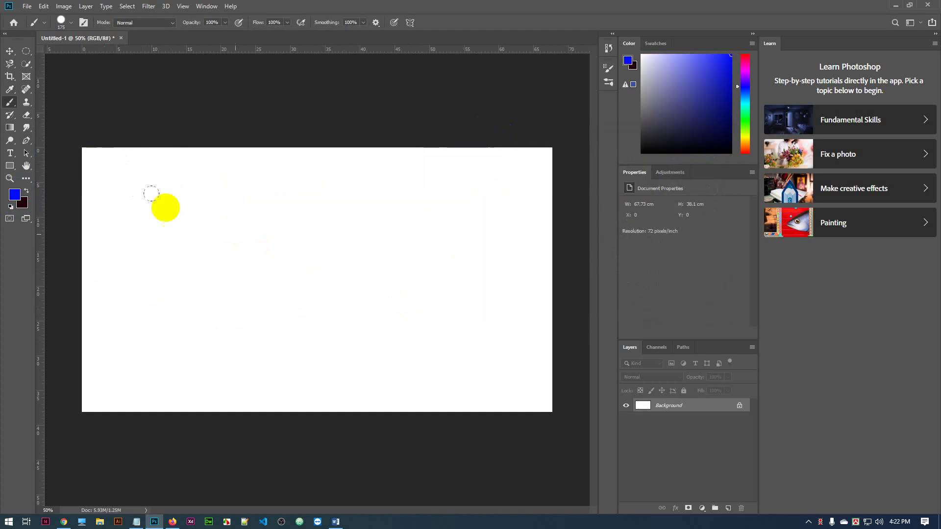
mouse_move(137, 199)
mouse_down()
mouse_move(438, 206)
mouse_move(424, 192)
mouse_up()
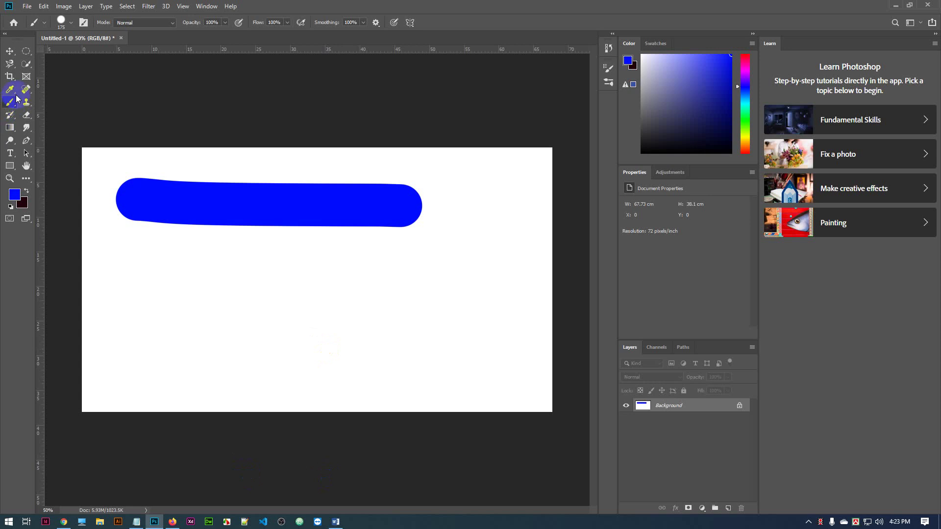
- Open the brush preset picker, collapse General Brushes, and examine the available brush groups
click(61, 21)
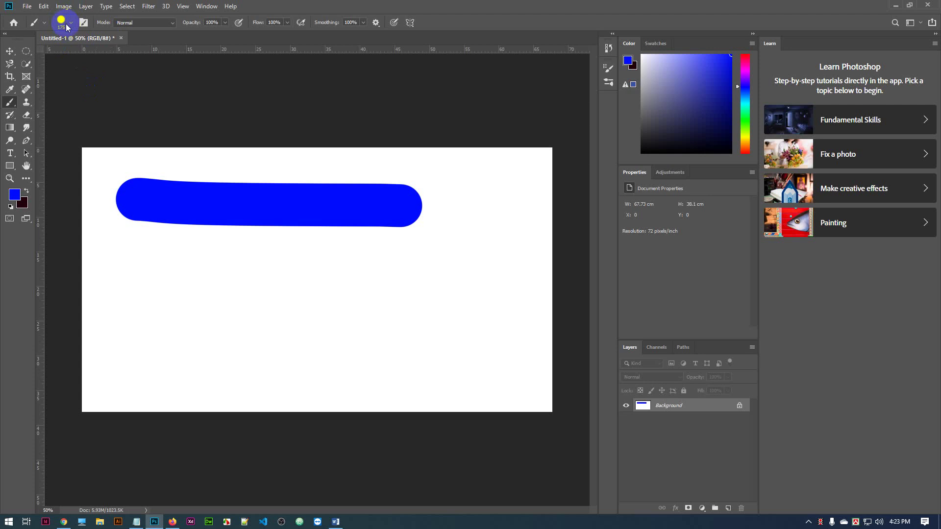
click(65, 26)
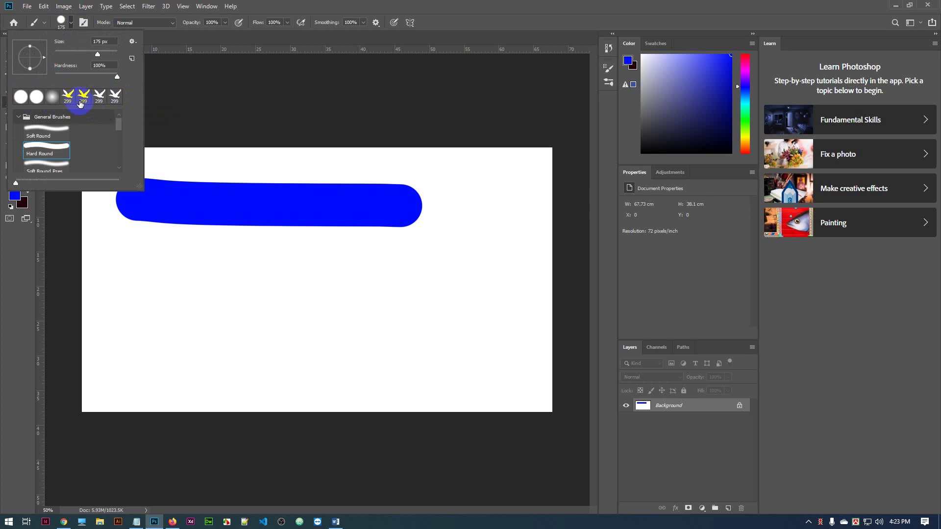
scroll(91, 140, down, 3)
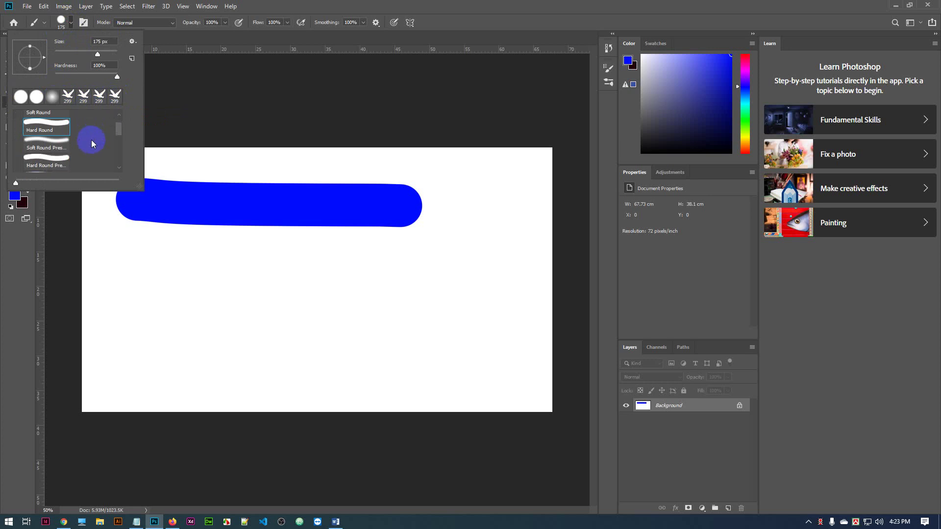
scroll(91, 139, down, 3)
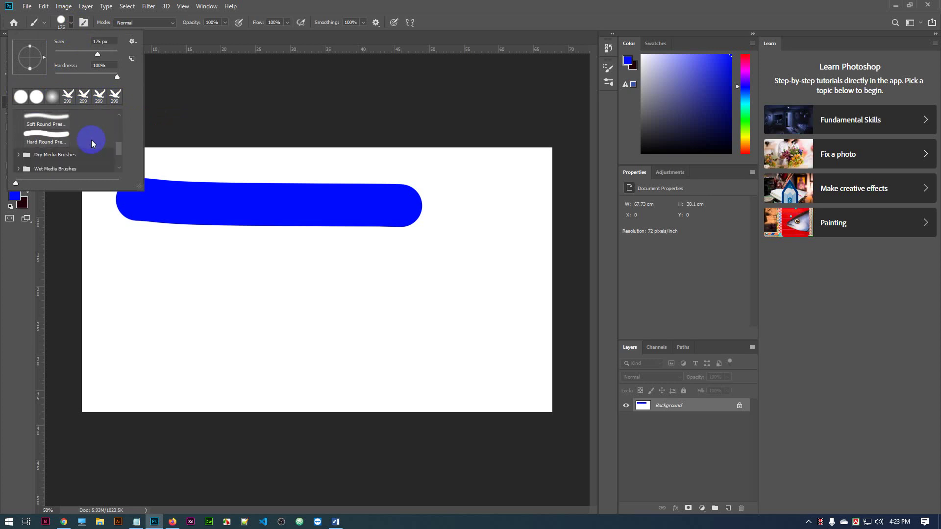
scroll(91, 141, up, 6)
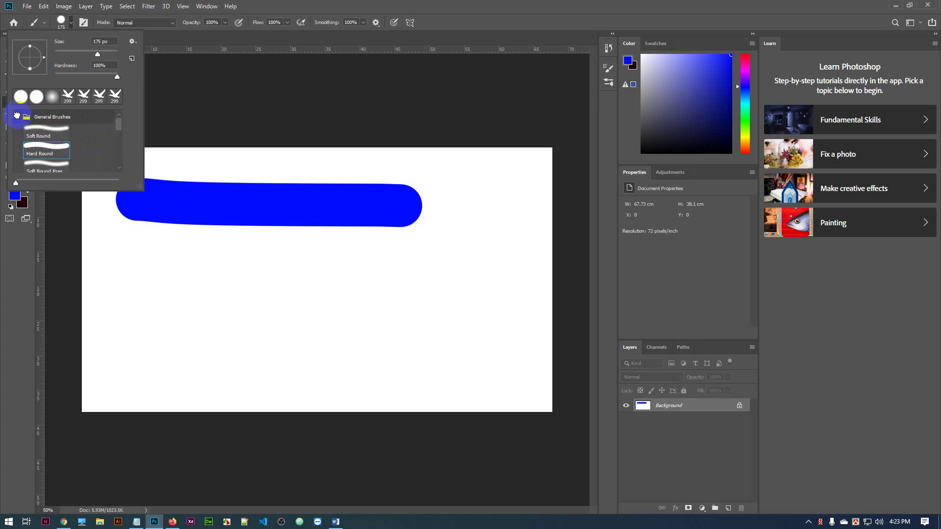
click(18, 118)
scroll(86, 137, down, 1)
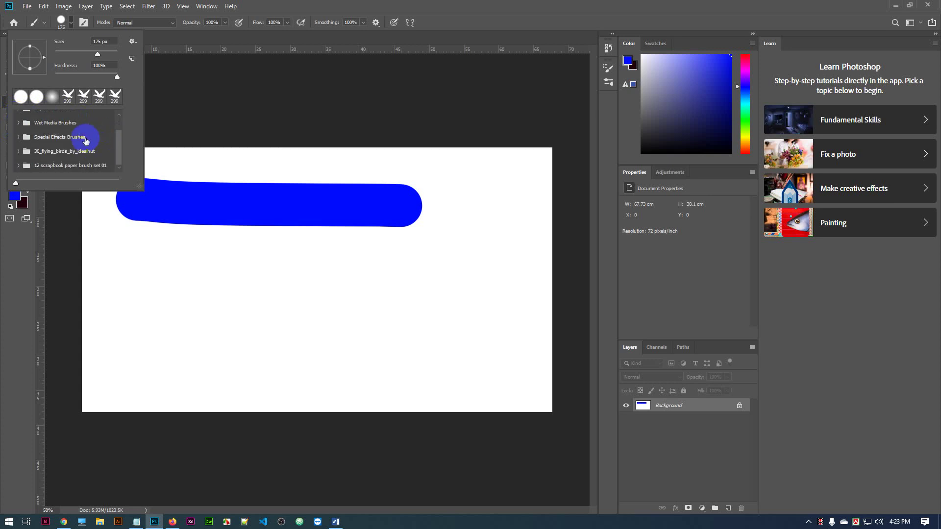
scroll(44, 157, up, 1)
scroll(56, 145, down, 2)
scroll(56, 148, up, 2)
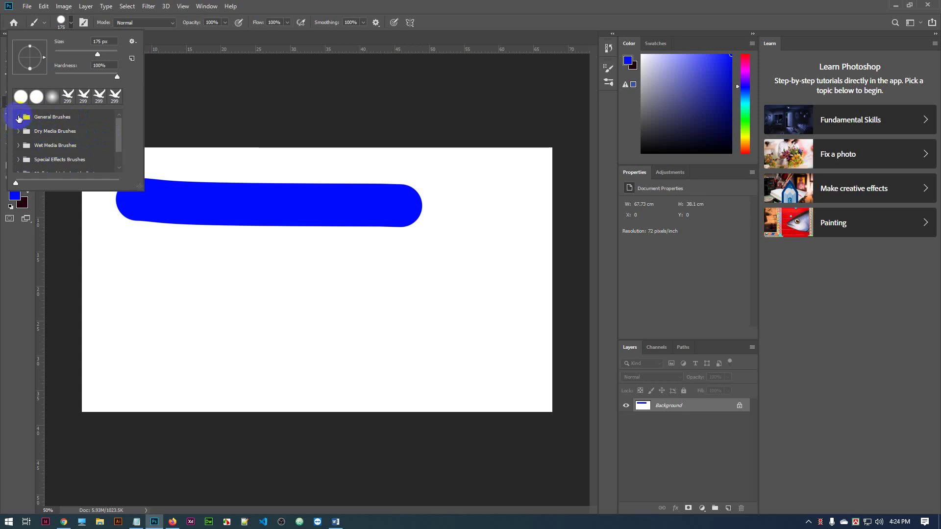
- Expand General Brushes, examine its soft round and hard round presets, and collapse the group again
shift+click(39, 135)
click(17, 117)
scroll(73, 135, down, 3)
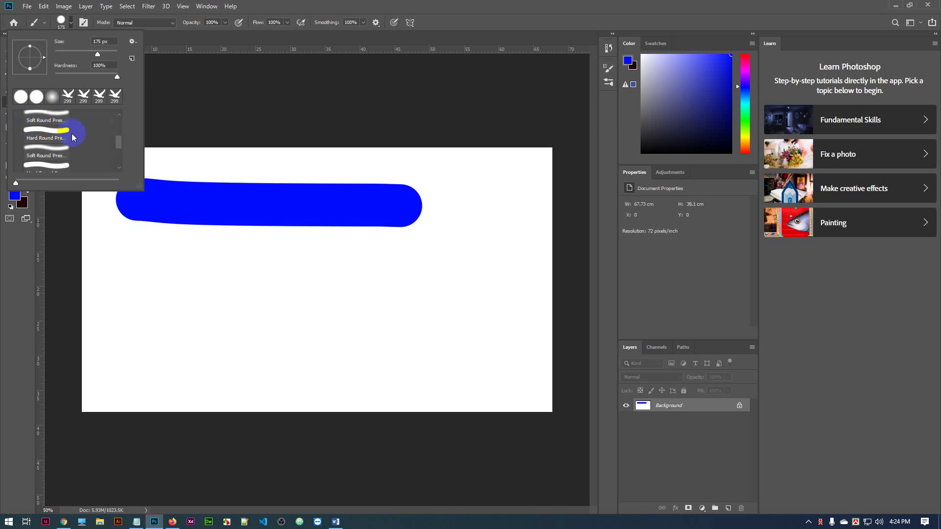
scroll(73, 137, up, 4)
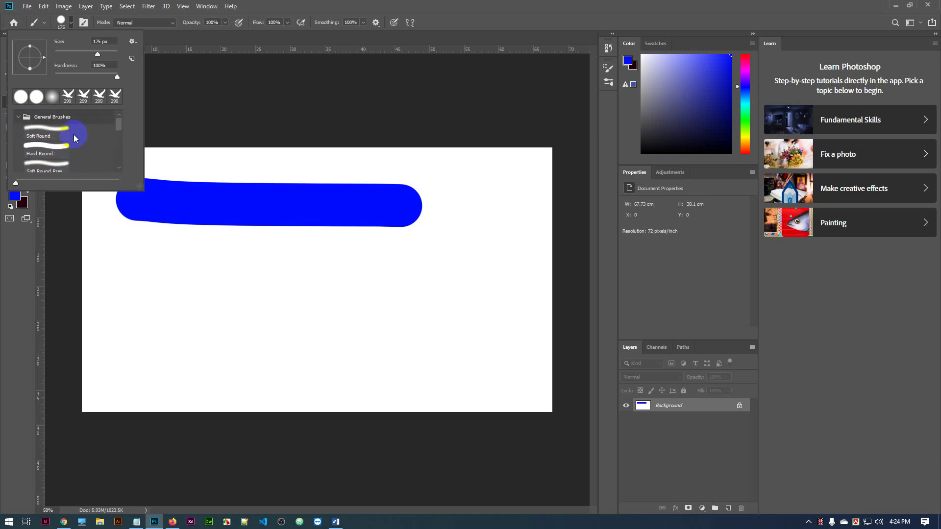
click(49, 145)
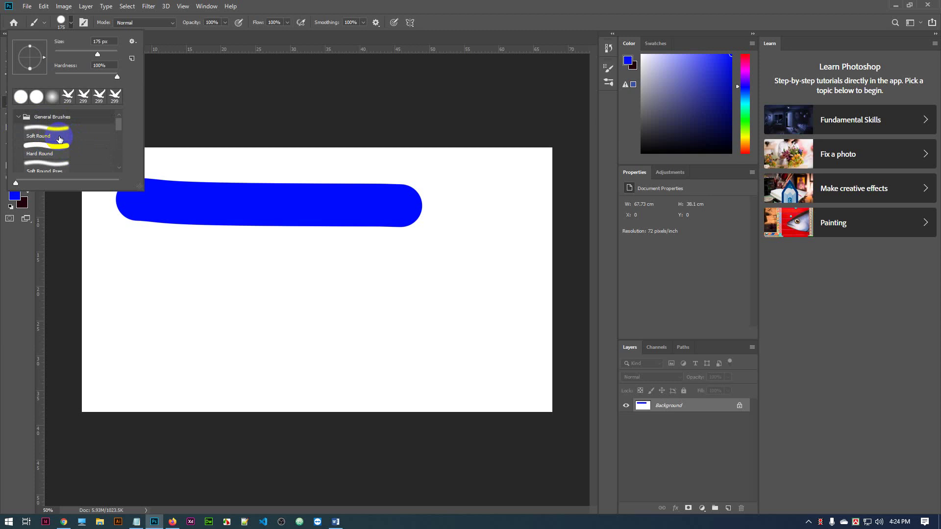
scroll(58, 138, down, 4)
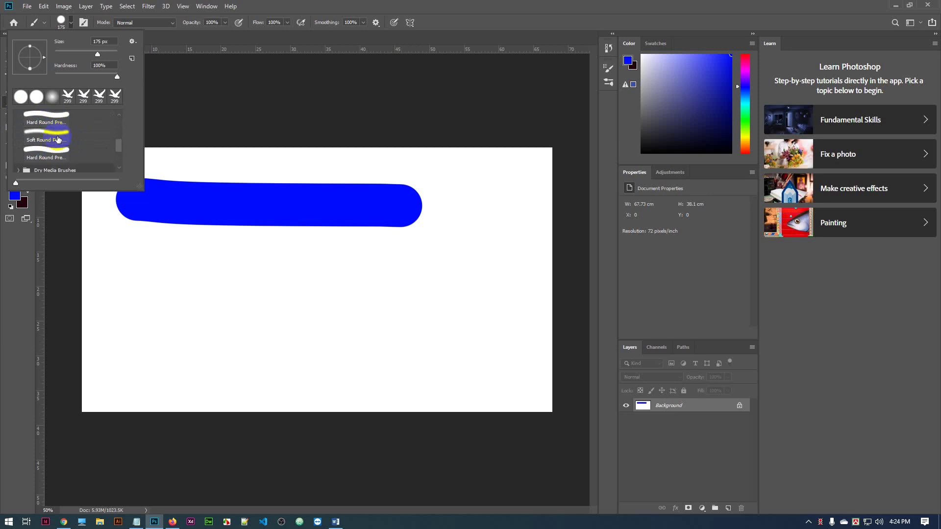
scroll(60, 131, up, 4)
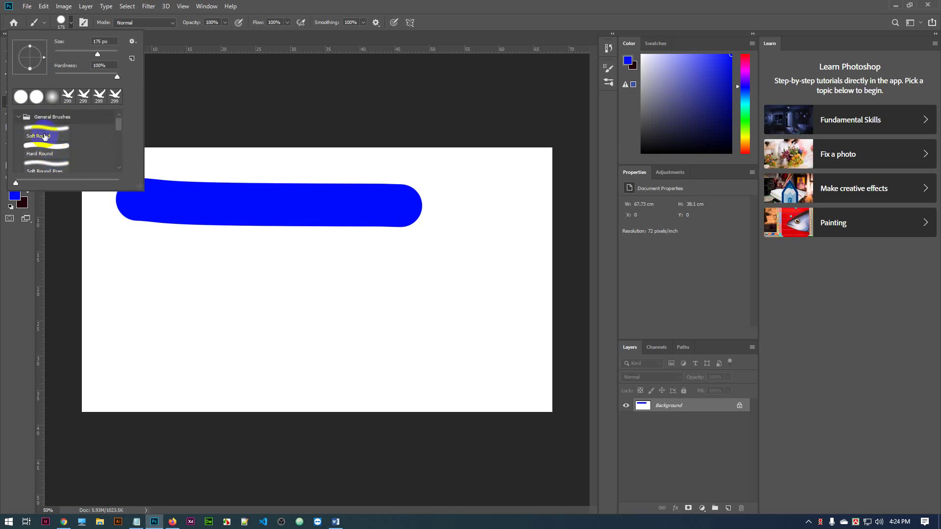
click(40, 137)
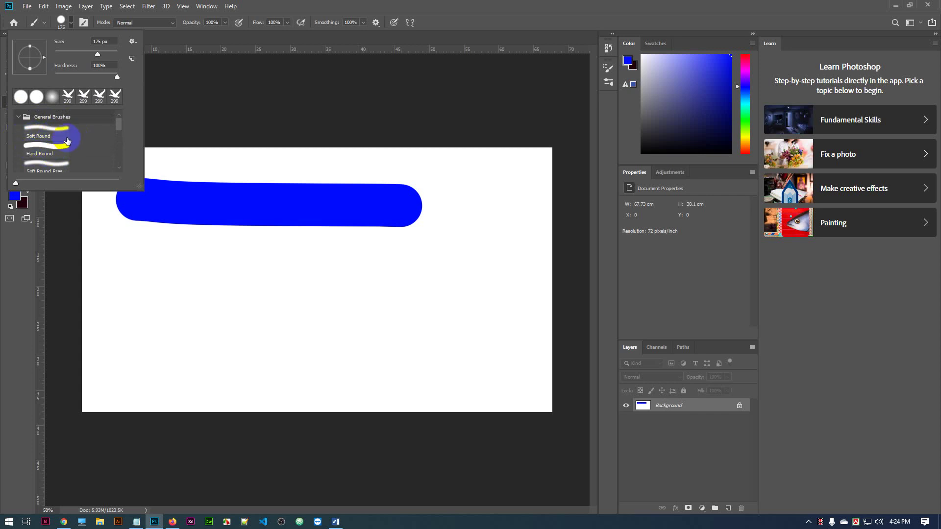
scroll(60, 153, down, 1)
scroll(59, 155, down, 1)
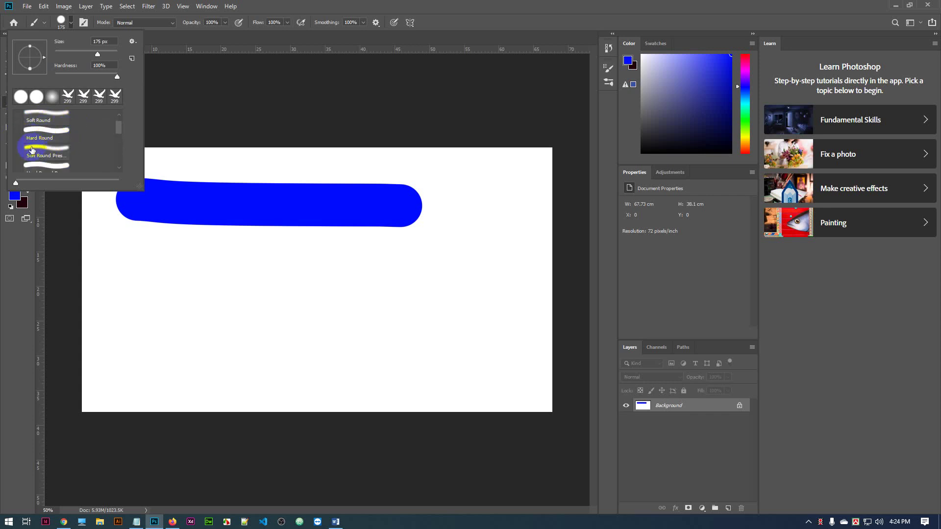
scroll(59, 141, down, 1)
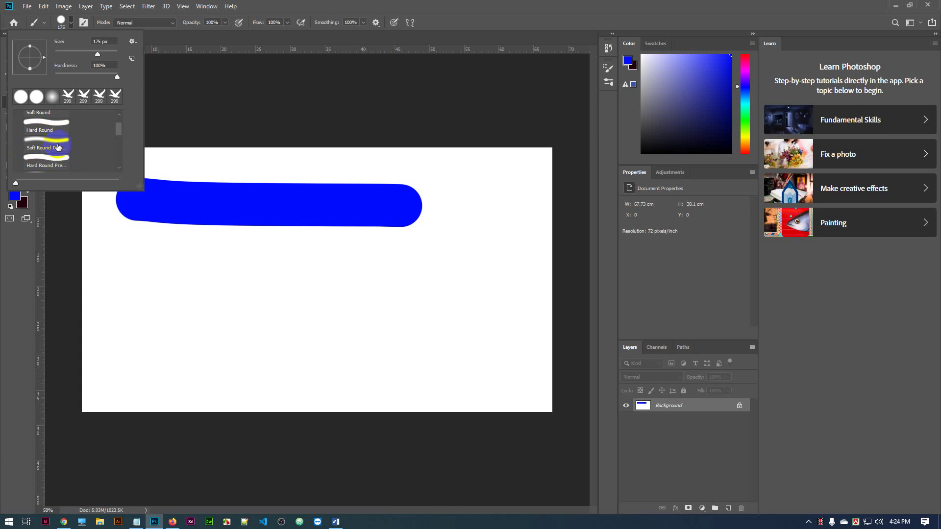
scroll(58, 147, down, 3)
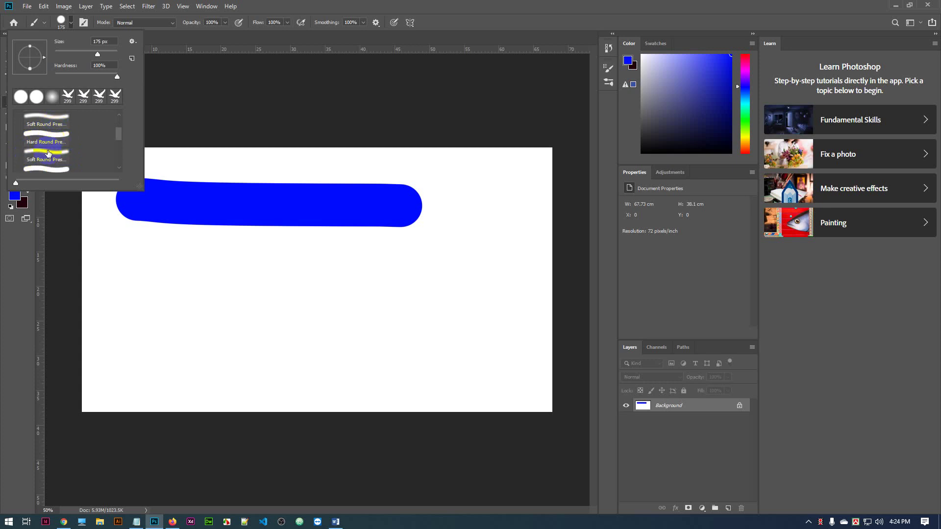
scroll(56, 143, up, 6)
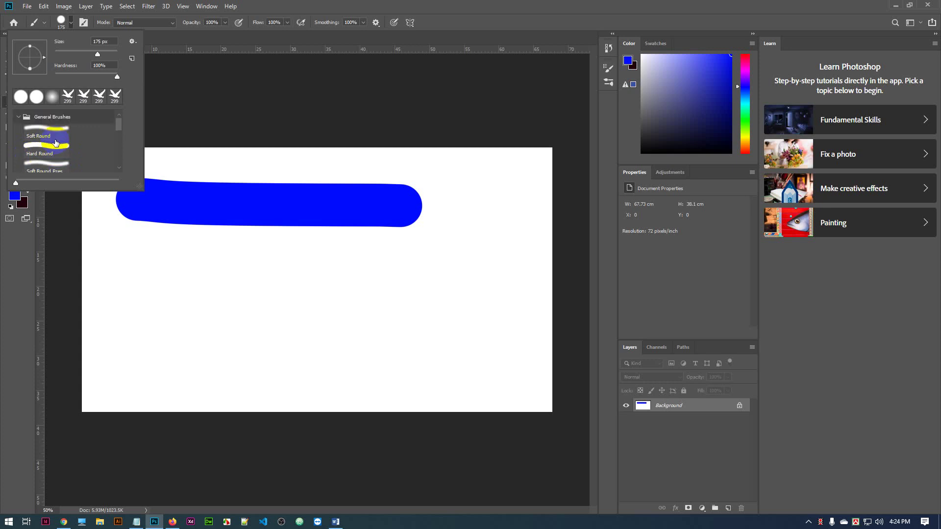
click(19, 118)
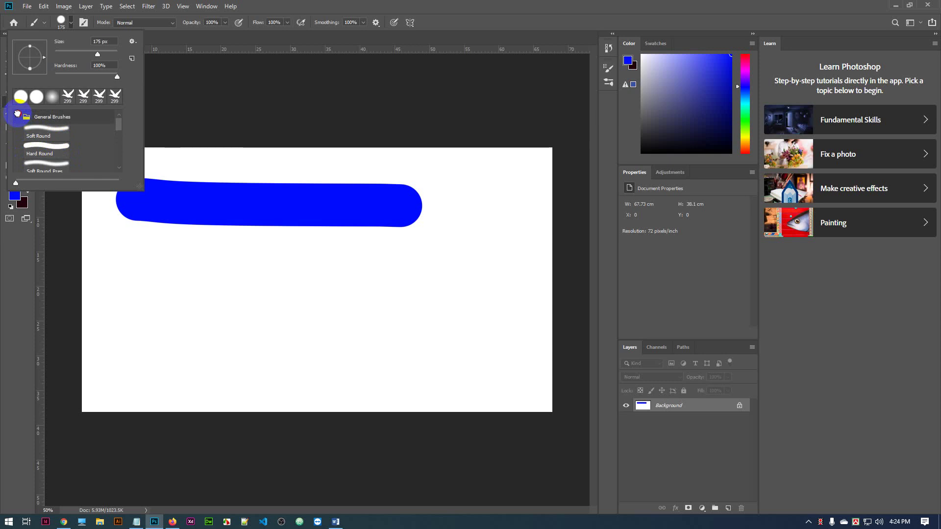
click(18, 119)
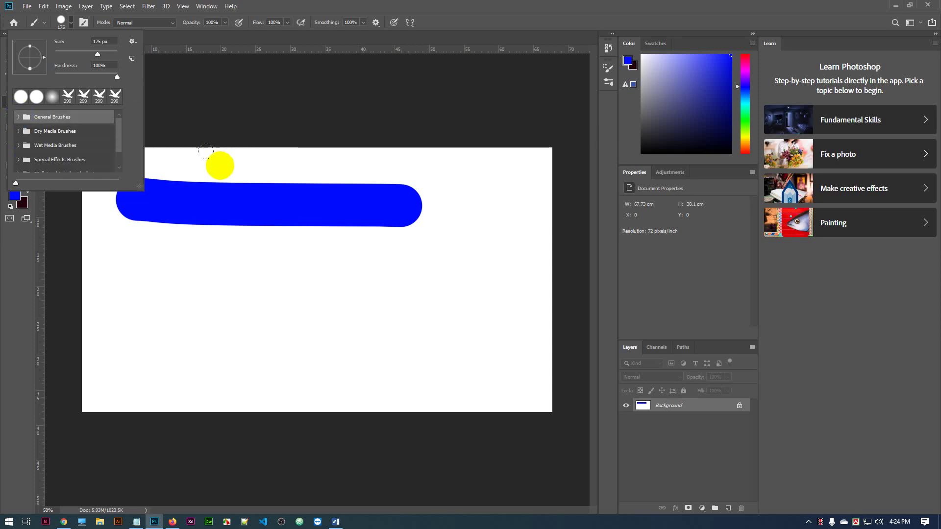
- Select the second of the recently used brushes, a hard round one, and expand General Brushes
mouse_move(35, 106)
mouse_down()
mouse_move(199, 191)
mouse_move(42, 102)
mouse_move(16, 102)
mouse_move(59, 117)
mouse_move(38, 100)
mouse_up()
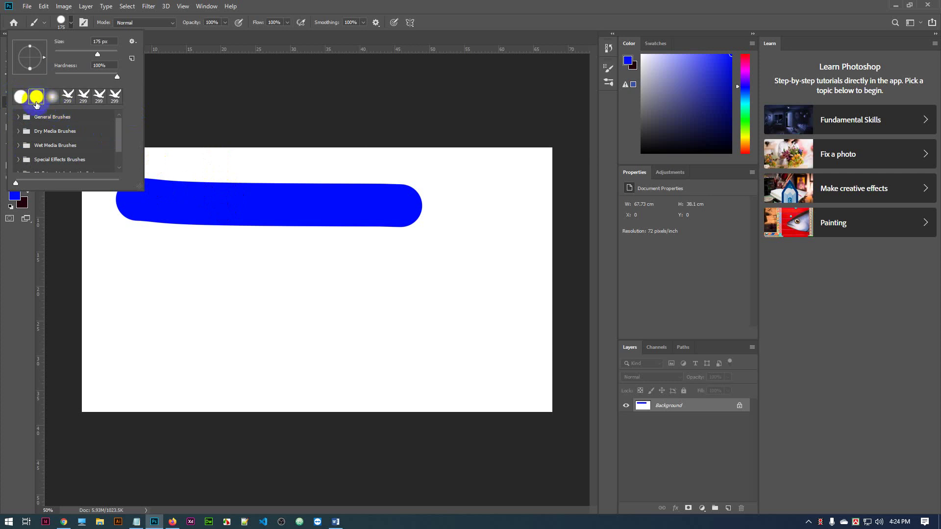
click(45, 102)
mouse_move(42, 103)
mouse_down()
mouse_move(64, 96)
mouse_move(29, 97)
mouse_move(91, 95)
mouse_move(17, 116)
mouse_up()
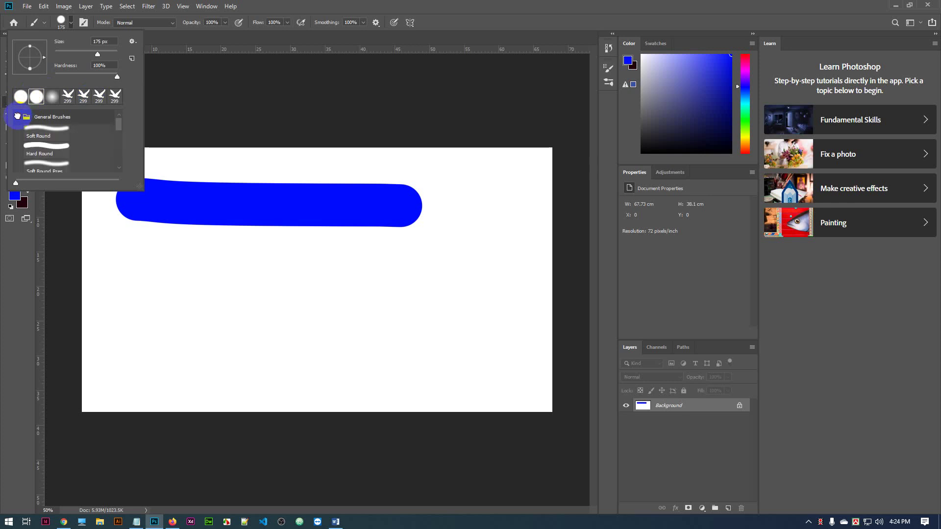
- Try a short blue stroke on the lower canvas, and undo the painted strokes until the canvas is blank
mouse_move(2, 163)
mouse_down()
mouse_move(23, 147)
mouse_move(49, 150)
mouse_up()
mouse_move(113, 265)
mouse_down()
mouse_move(108, 254)
mouse_move(217, 267)
mouse_move(231, 281)
mouse_up()
key(ctrl+z)
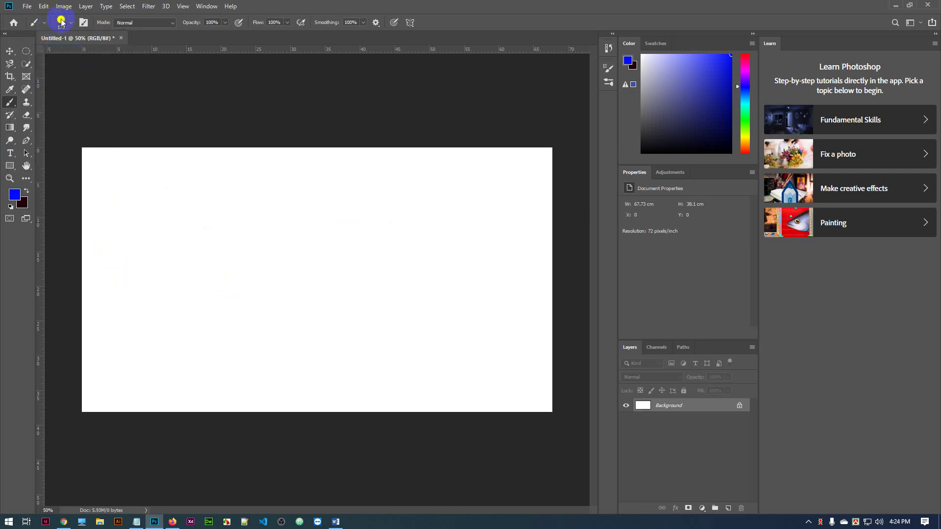
- Paint a long horizontal blue stroke across the upper canvas with the Hard Round preset at 175 px
click(62, 22)
click(55, 152)
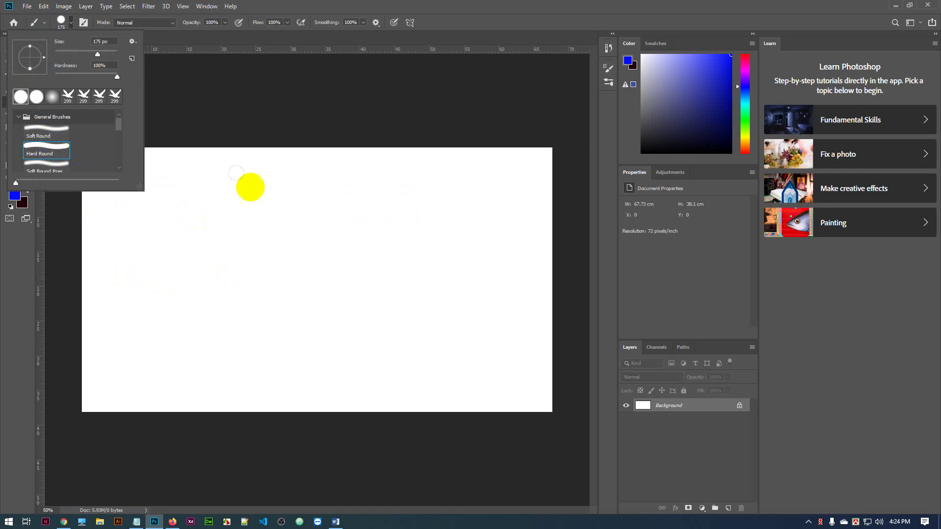
mouse_move(198, 192)
mouse_down()
mouse_move(500, 194)
mouse_move(463, 191)
mouse_up()
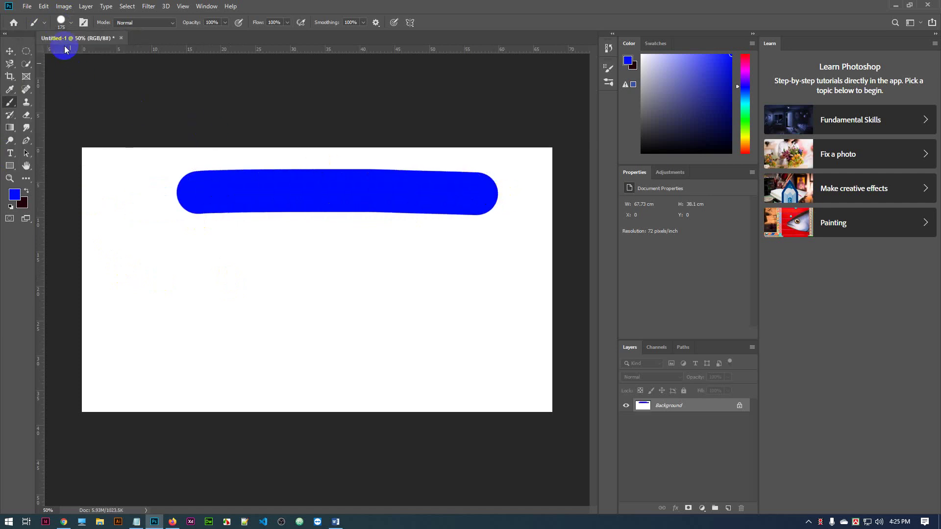
- Paint a matching blue stroke below the first one with the Soft Round preset, and undo both strokes
click(61, 22)
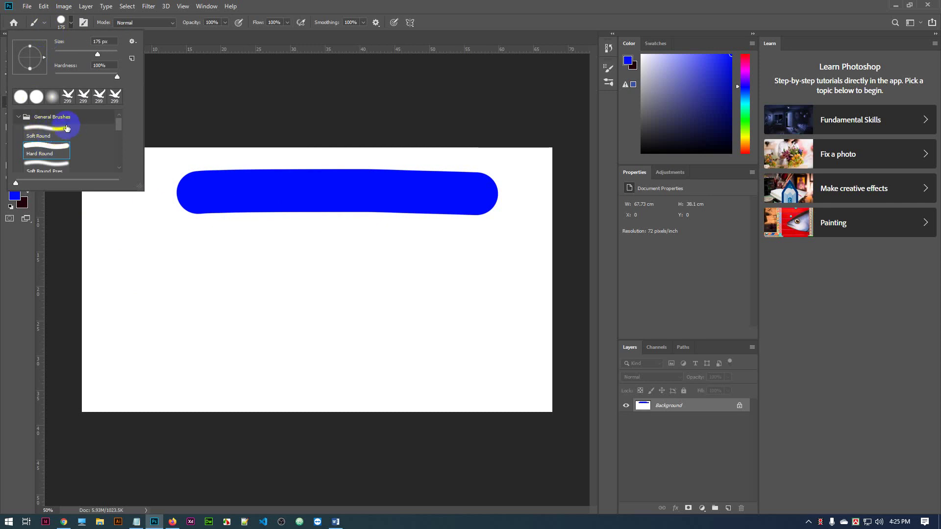
click(52, 130)
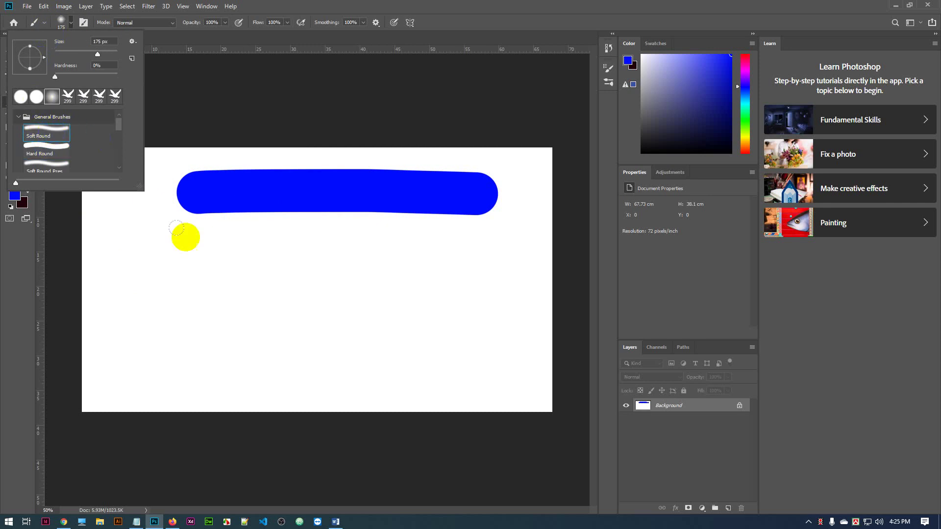
drag(183, 249, 491, 245)
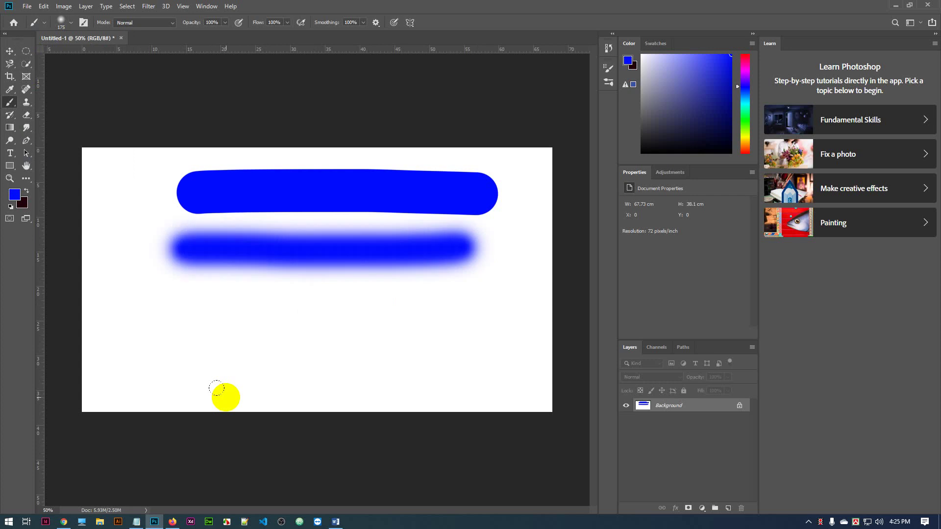
key(ctrl+z)
key(ctrl+z)
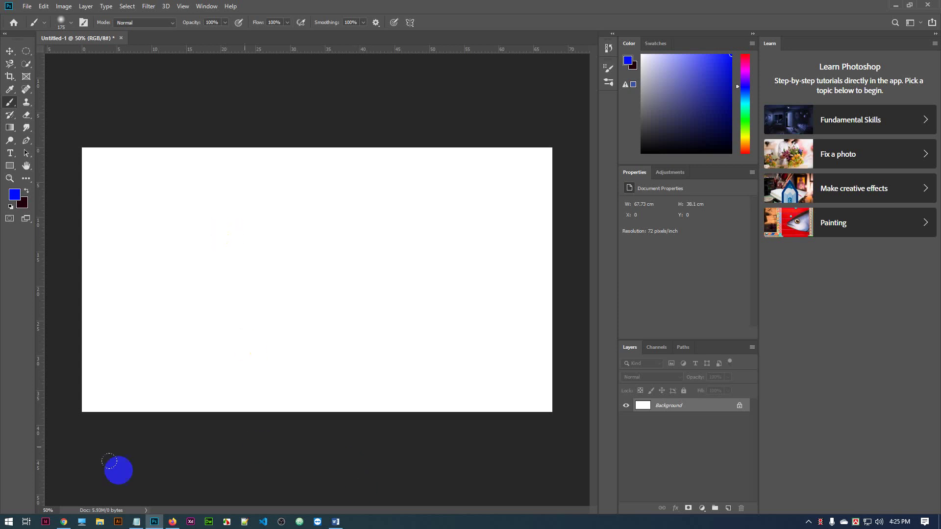
- Switch to the Word course document and add the unbulleted line "Brush large : { ] }" beneath Brush Setting, with a blank line between
click(337, 522)
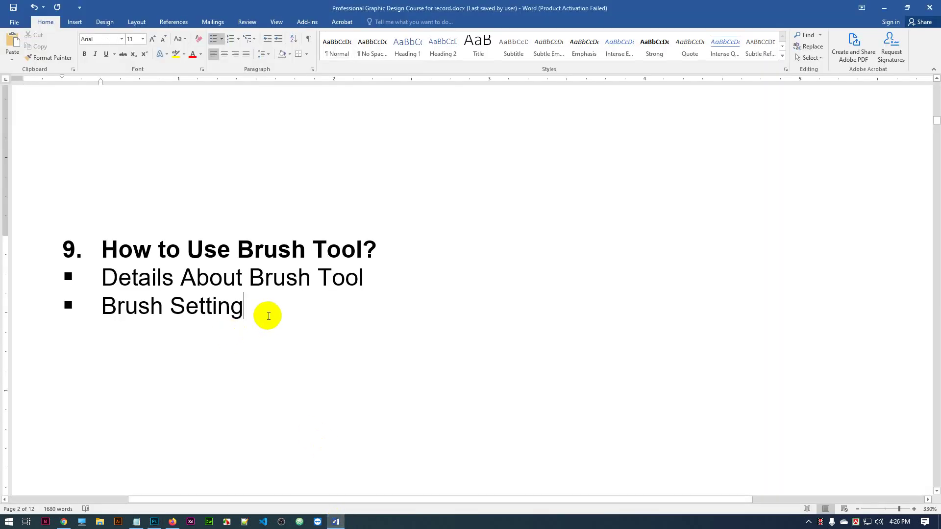
key(Return)
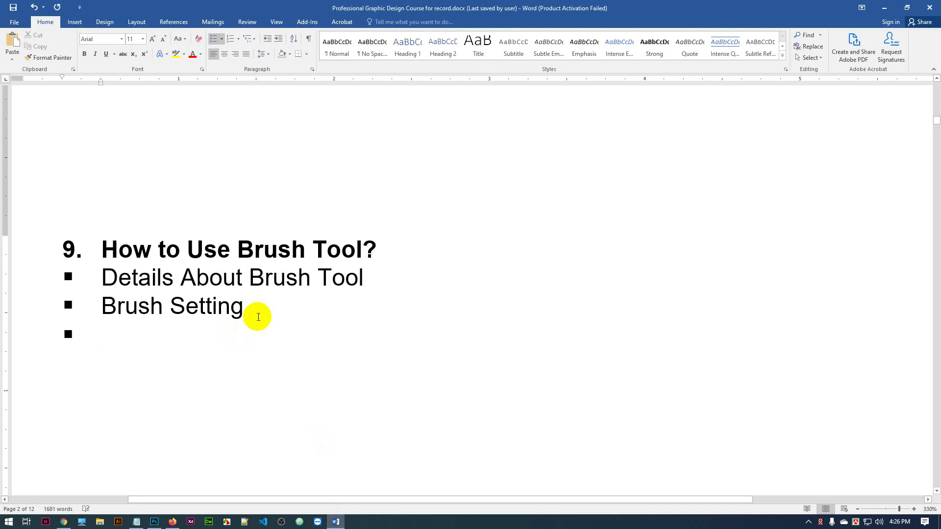
key(BackSpace)
text(fo)
key(BackSpace)
key(BackSpace)
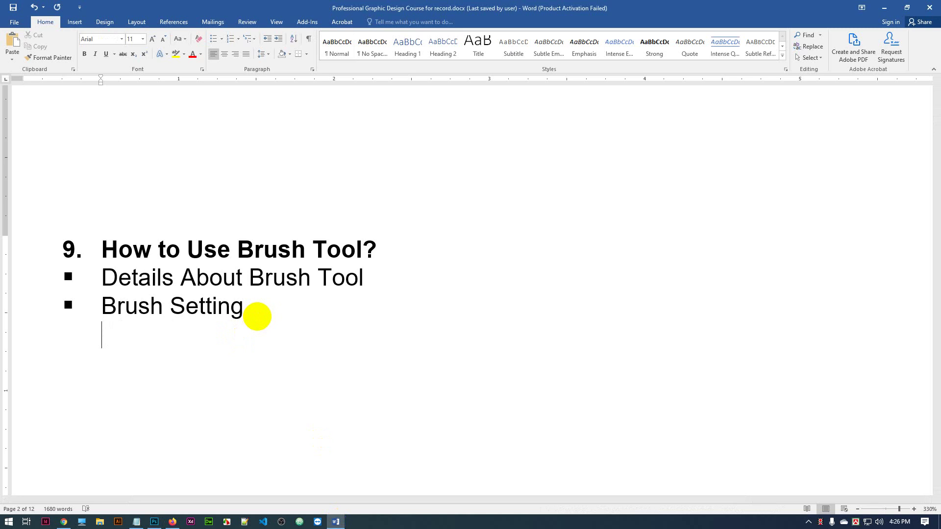
key(Return)
text(brush larg)
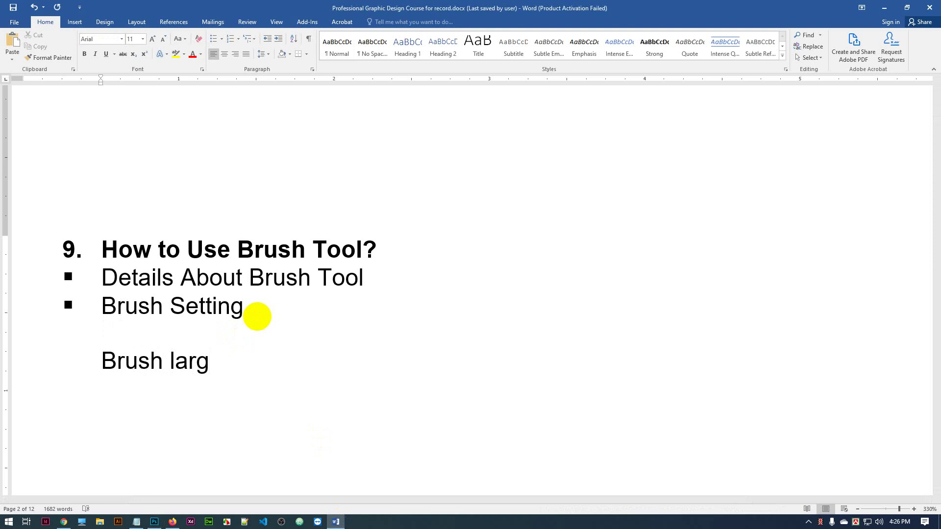
text(e : { [)
key(BackSpace)
text(] })
- Switch to Photoshop and enlarge the soft round brush to 1000 px
click(155, 521)
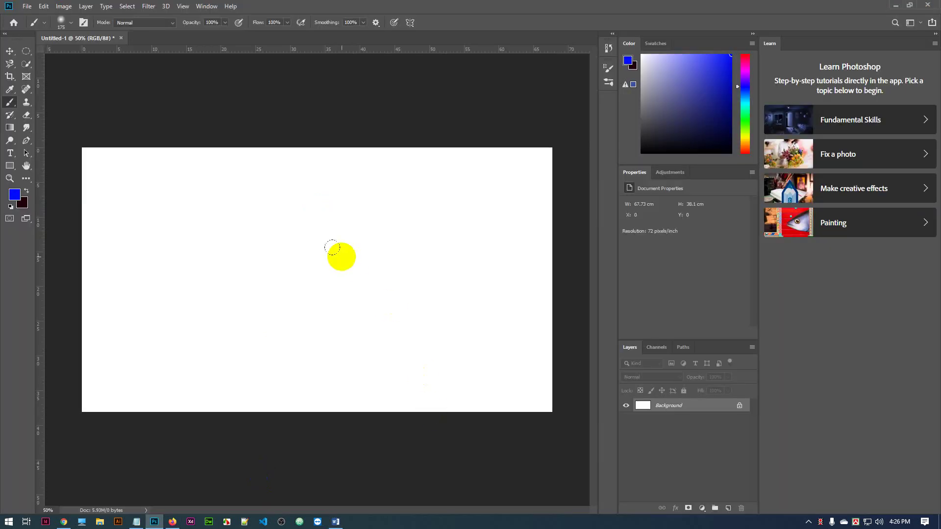
key(bracketright)
key(bracketright)
key(bracketright)
key(bracketright)
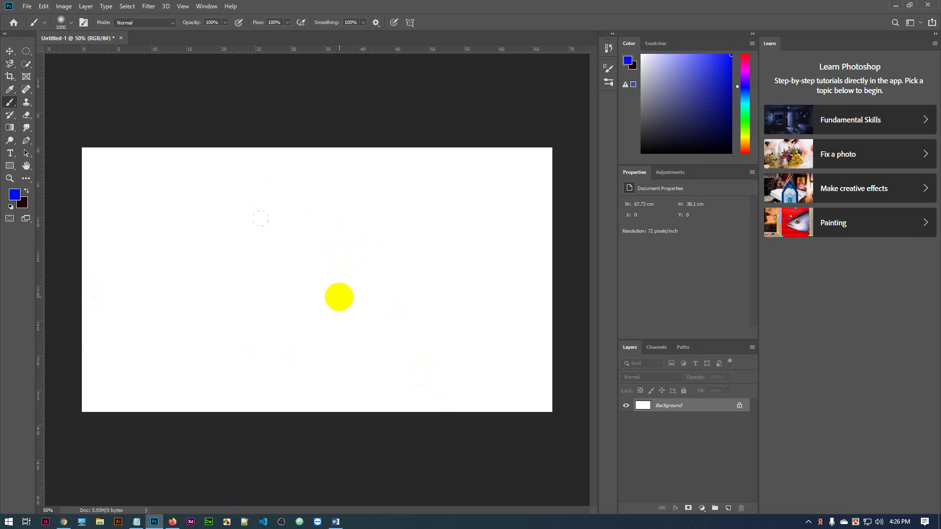
- Switch back to Word, start a new line below the large-brush note, and accept the suggested spacing correction "large:"
click(335, 521)
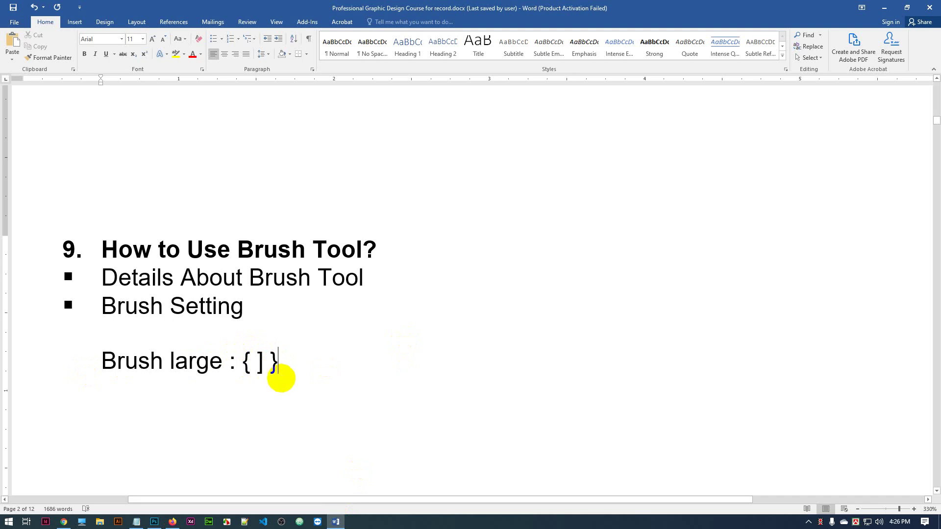
key(Return)
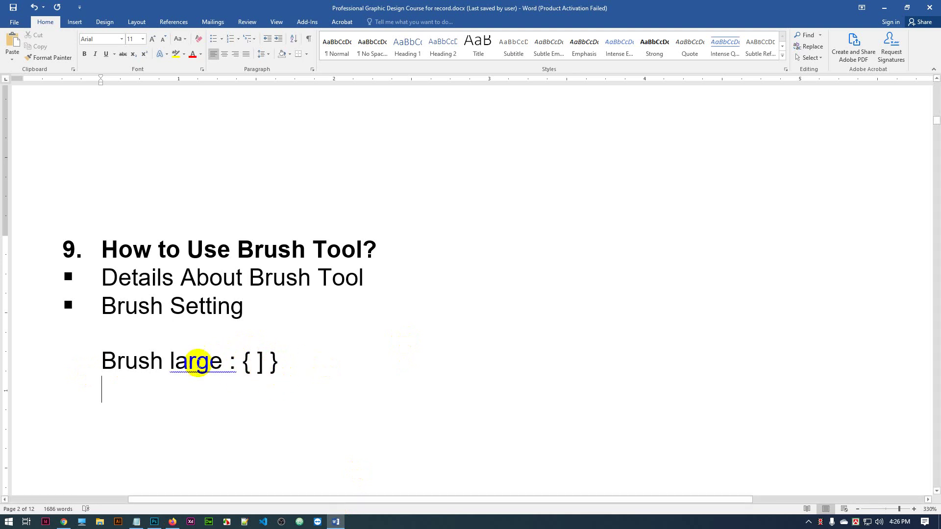
right_click(196, 362)
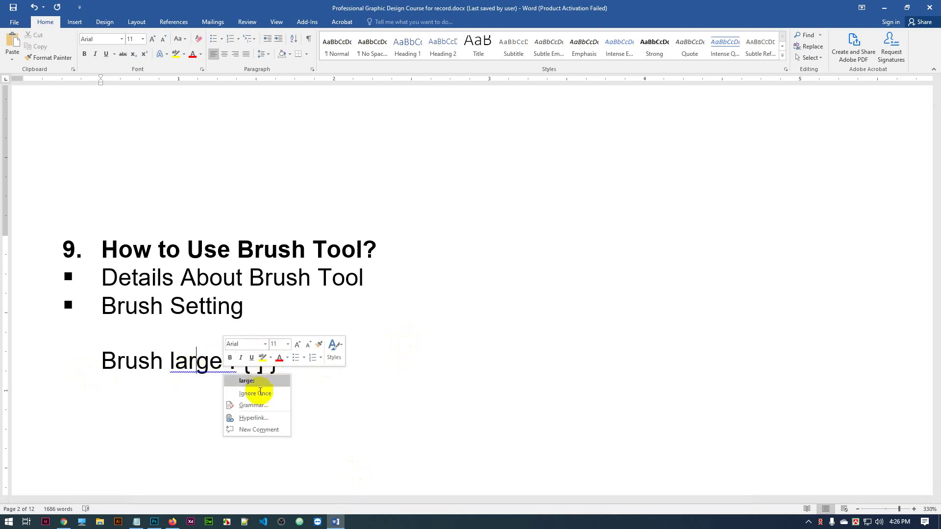
click(261, 381)
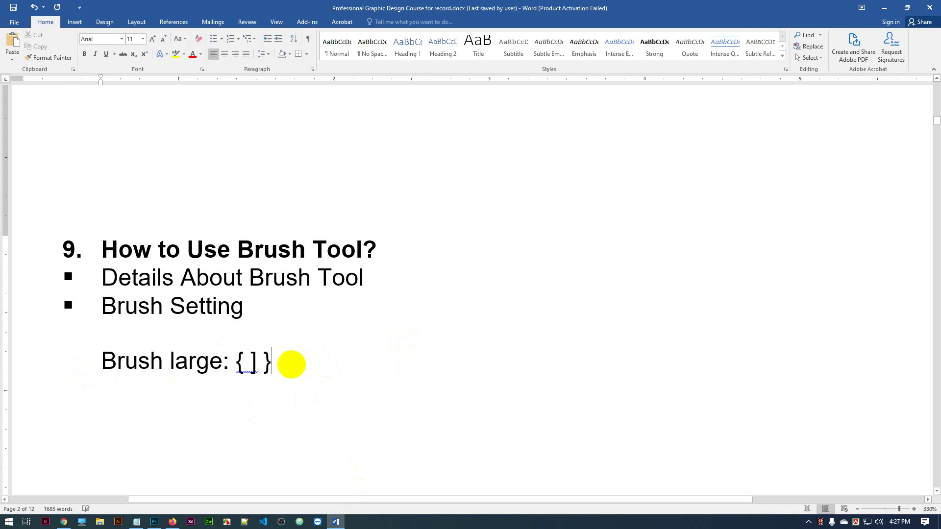
- Add the line "Brush small : { [ }" below the large-brush note and save the document
key(Down)
text(Bru)
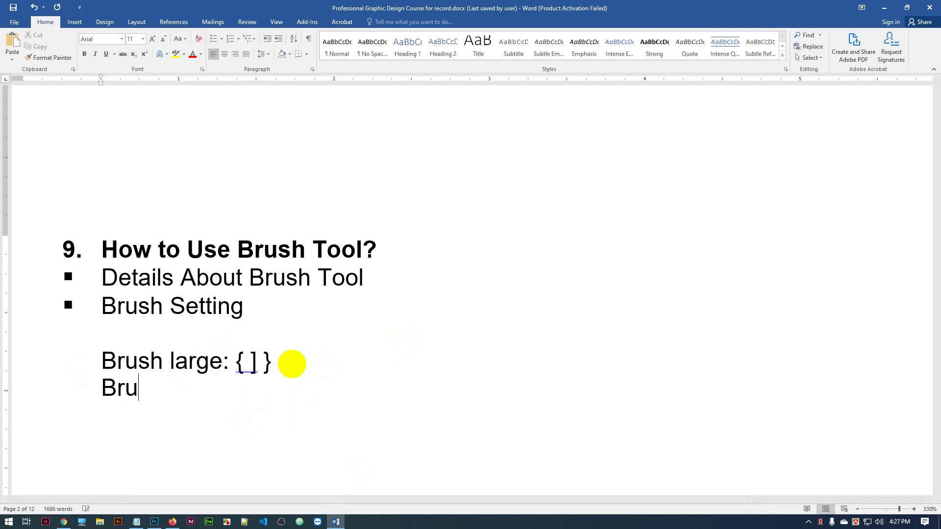
text(sh small : )
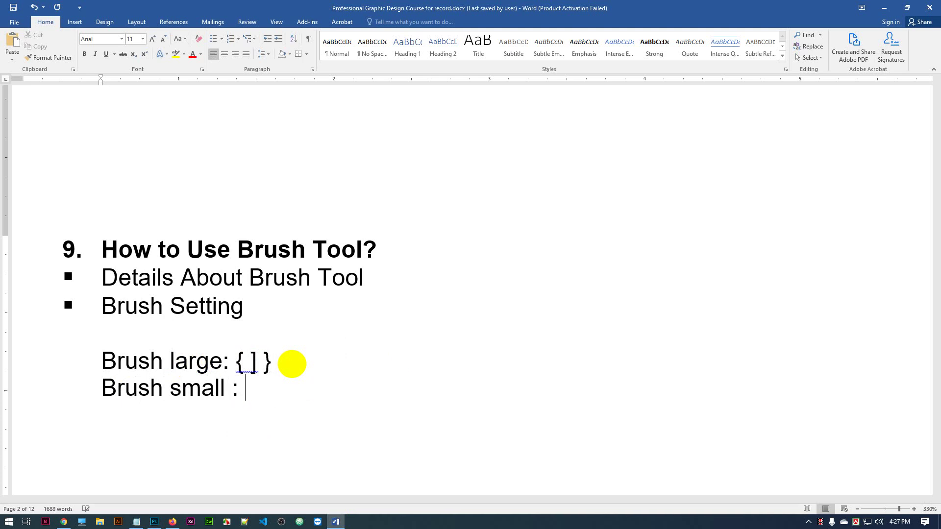
text({ [ })
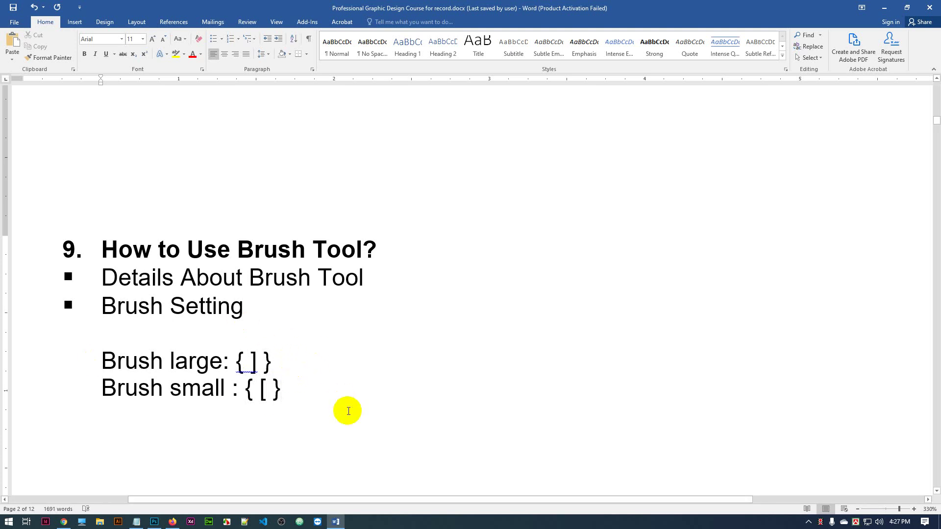
key(ctrl+s)
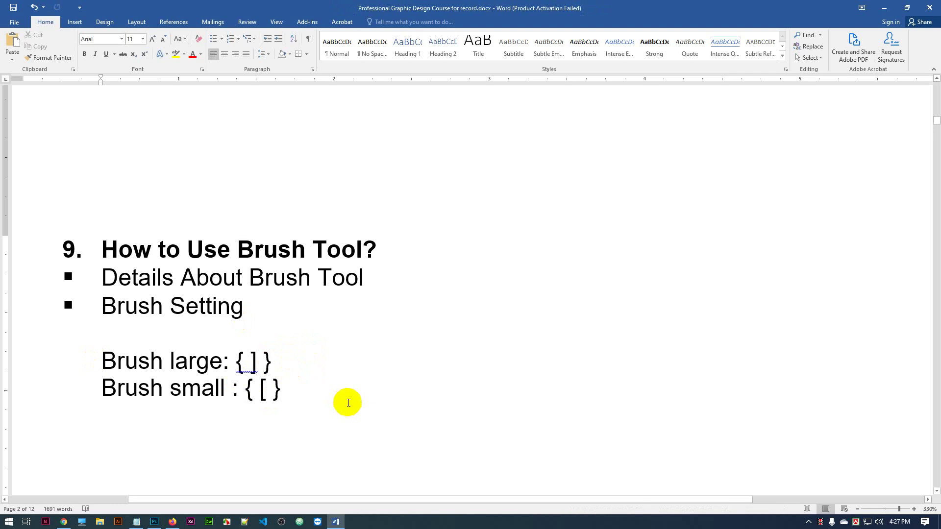
- Switch to Photoshop and reduce the soft round brush size to 700 px
click(156, 522)
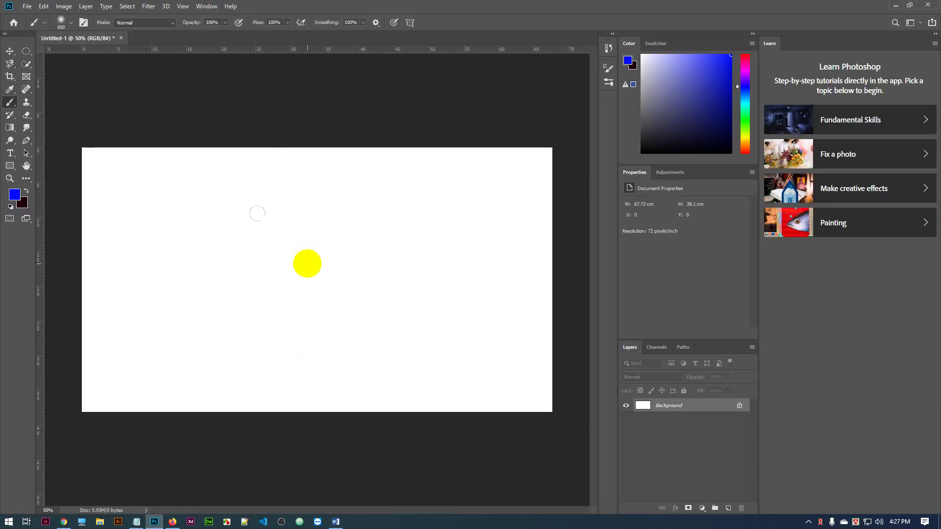
key(bracketleft)
key(bracketleft)
key(bracketleft)
key(bracketleft)
key(bracketleft)
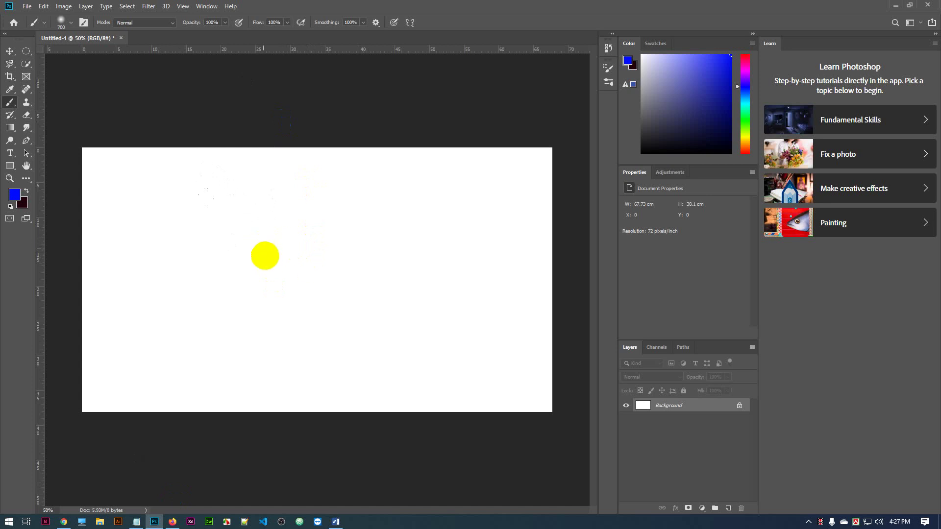
- Choose the Hard Round preset and stamp a single 700 px blue dot on the left half of the canvas
click(60, 22)
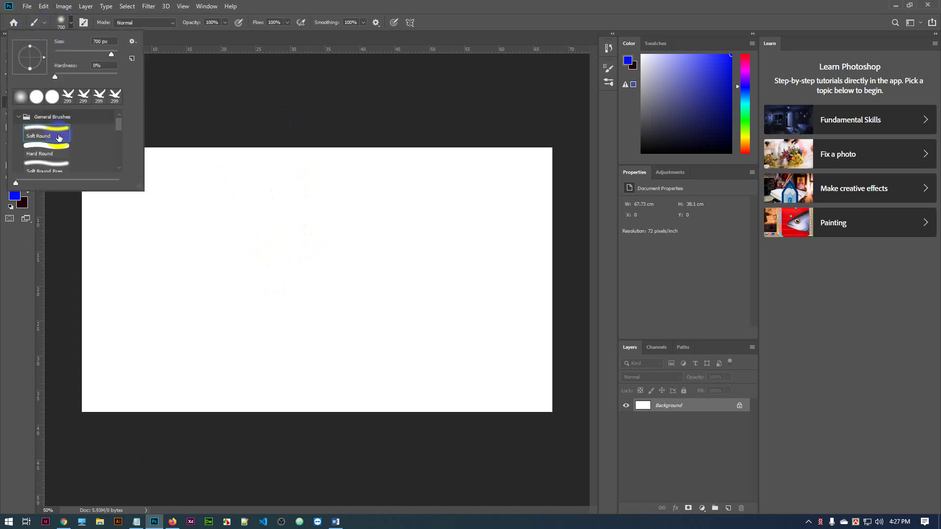
click(24, 259)
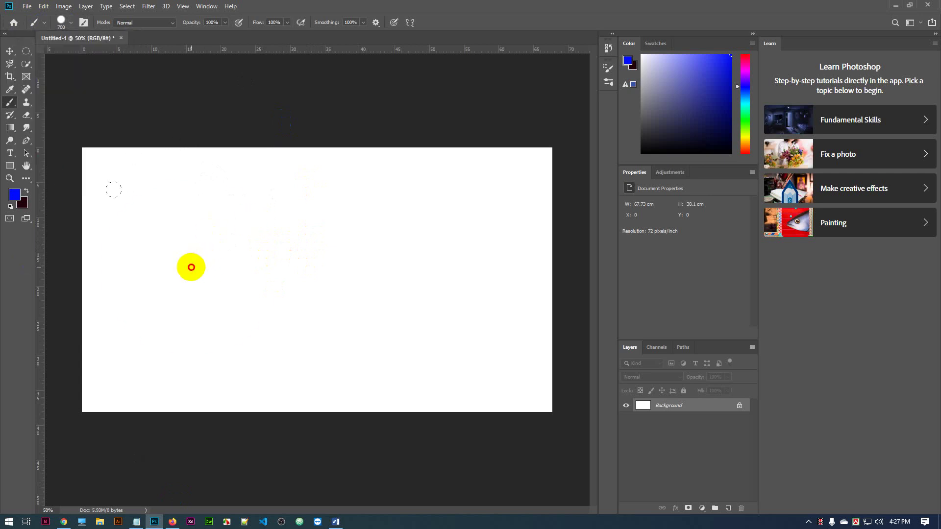
click(191, 266)
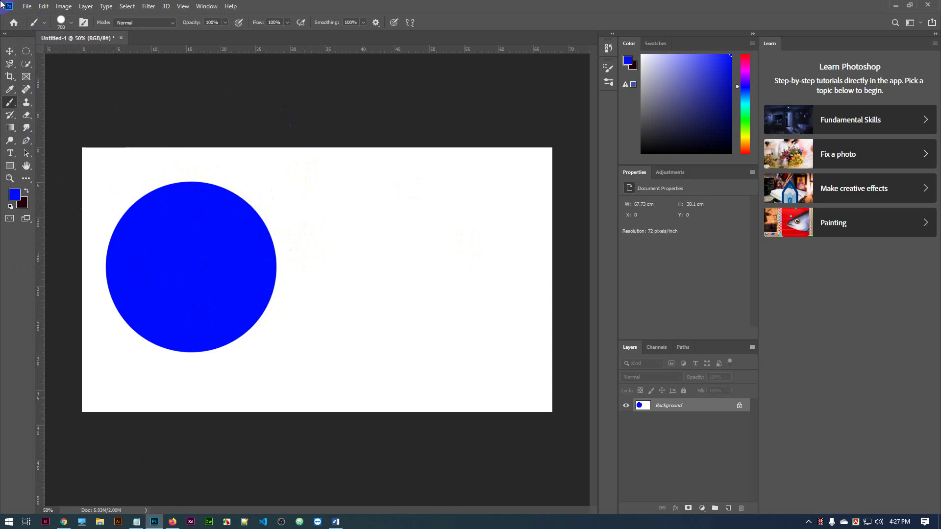
- Stamp a 700 px Soft Round blue dot beside the hard-edged one, and undo both dots
click(62, 22)
click(59, 139)
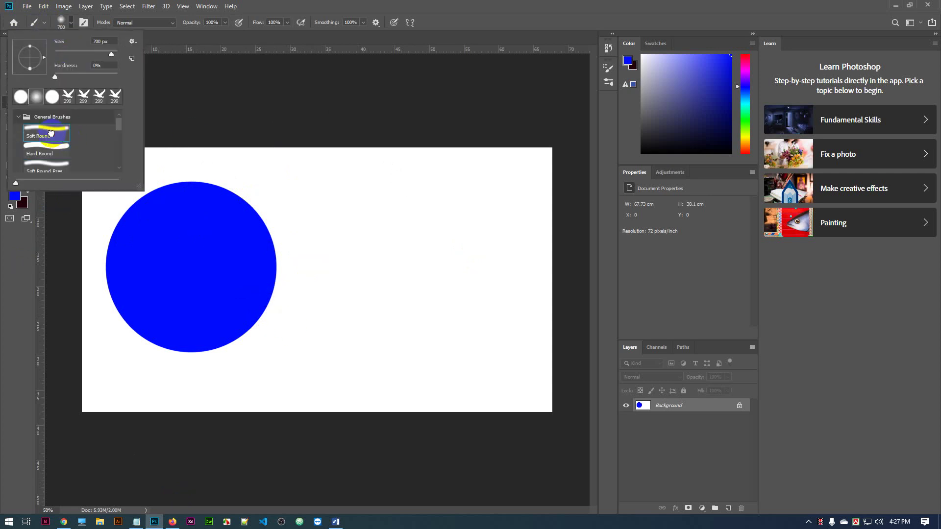
click(23, 266)
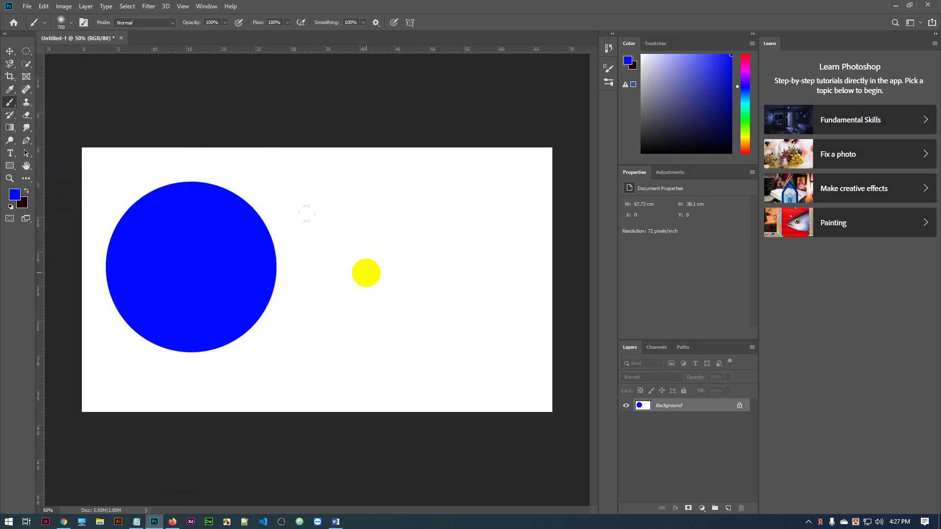
click(375, 274)
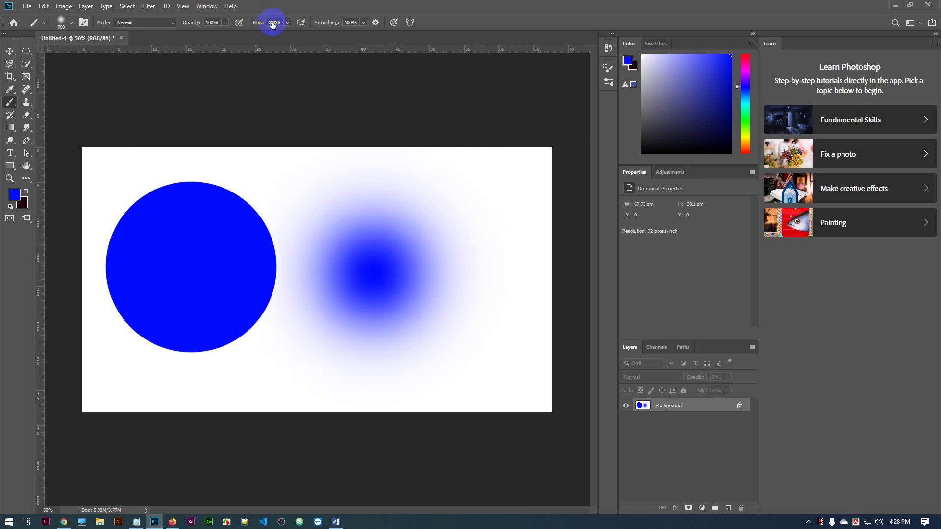
key(ctrl+z)
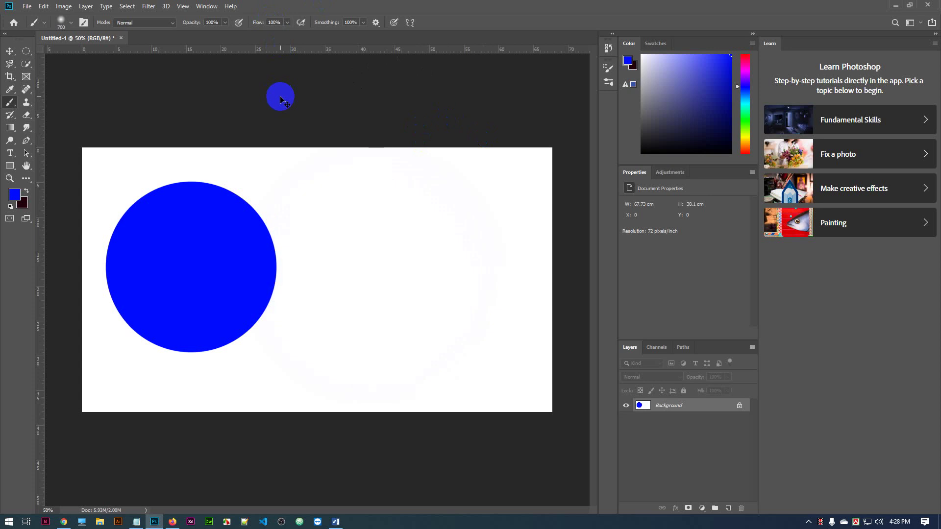
key(ctrl+z)
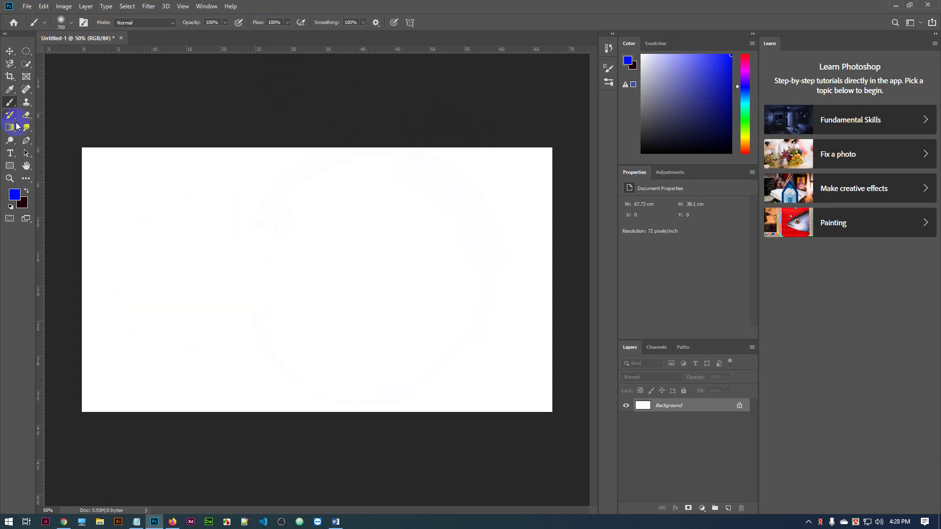
- Collapse General Brushes in the preset picker and examine the remaining brush groups down to the scrapbook paper set
click(63, 22)
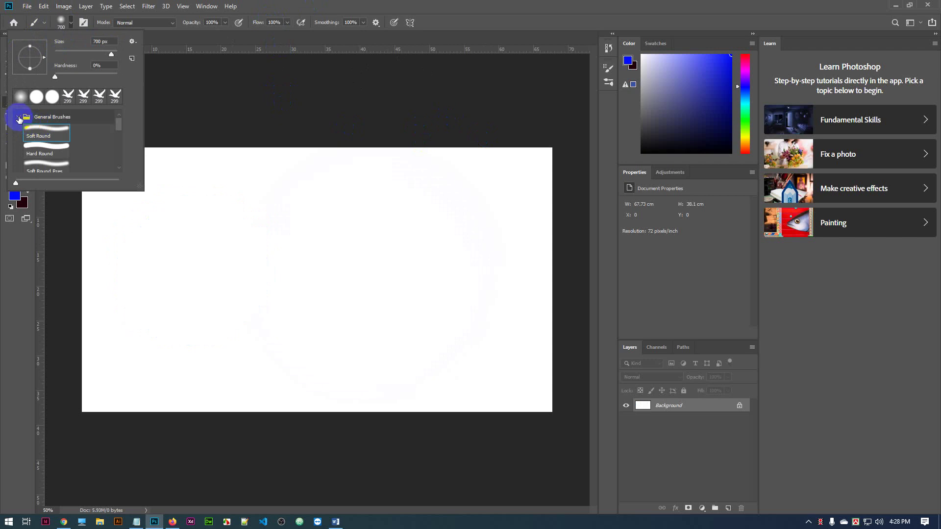
click(20, 120)
scroll(56, 147, down, 2)
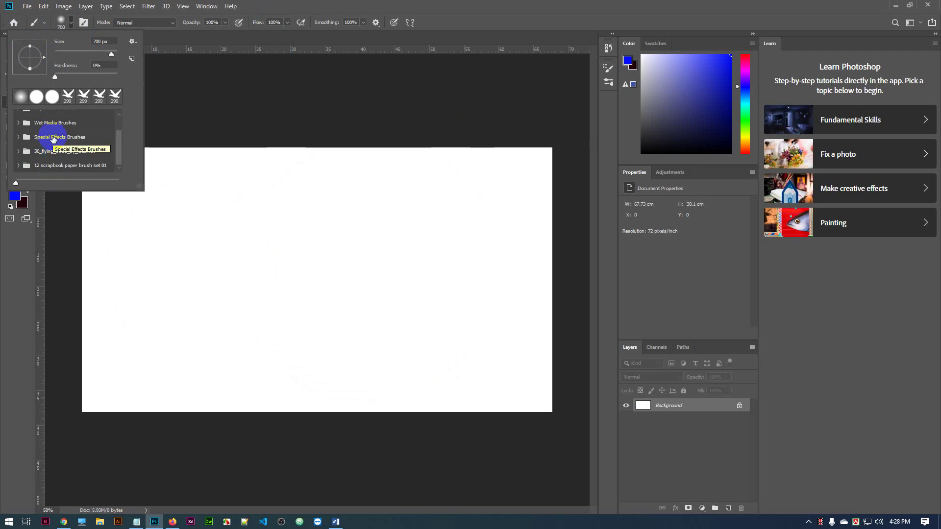
scroll(53, 139, up, 2)
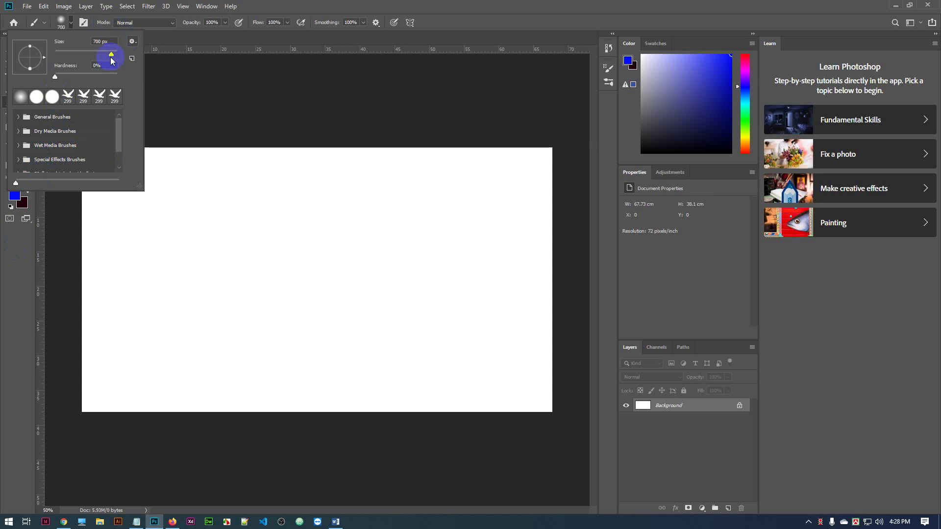
- Examine the preset picker's brush management options, and expand General Brushes again
click(132, 42)
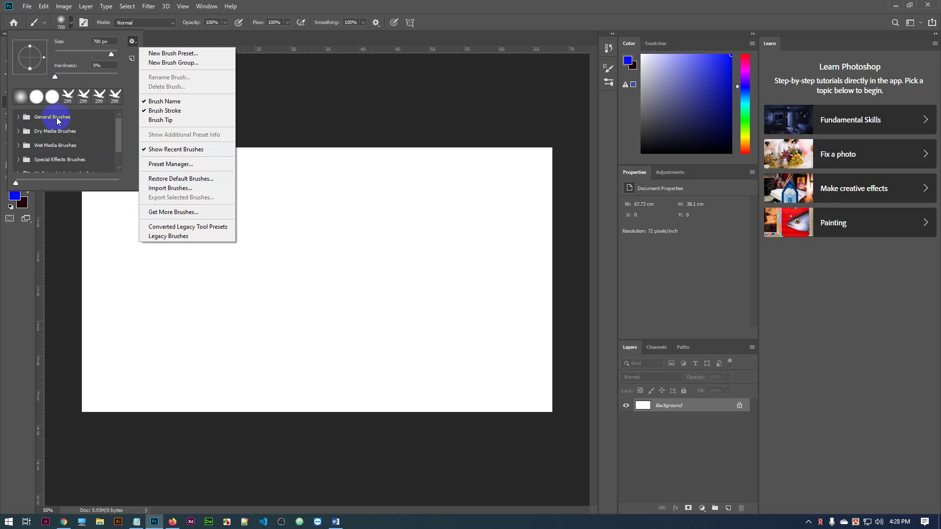
click(17, 117)
click(18, 117)
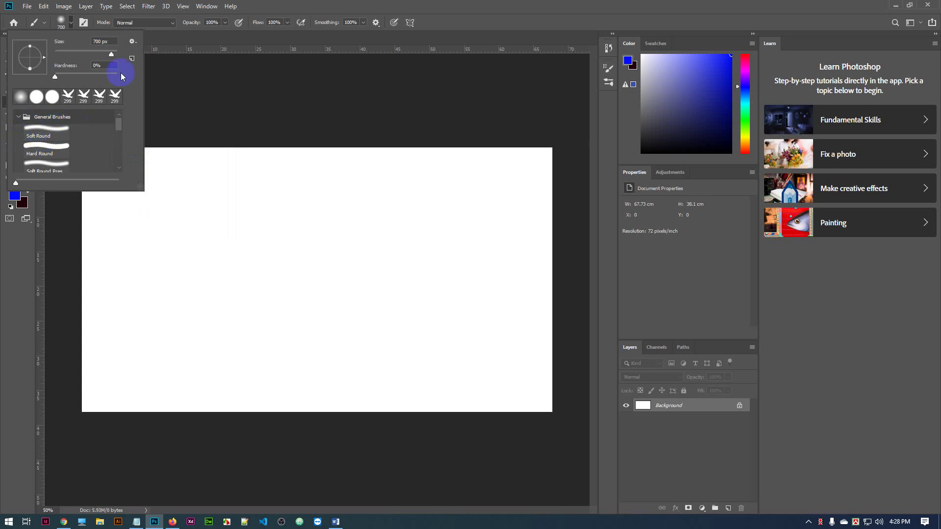
- Turn off brush names in the preset list, look over the strokes-only list, and turn the names back on
click(131, 41)
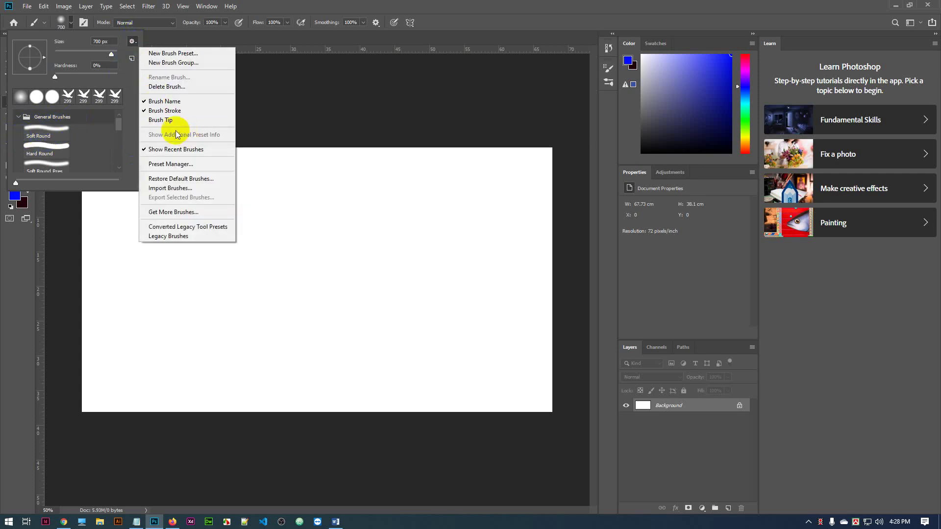
click(146, 102)
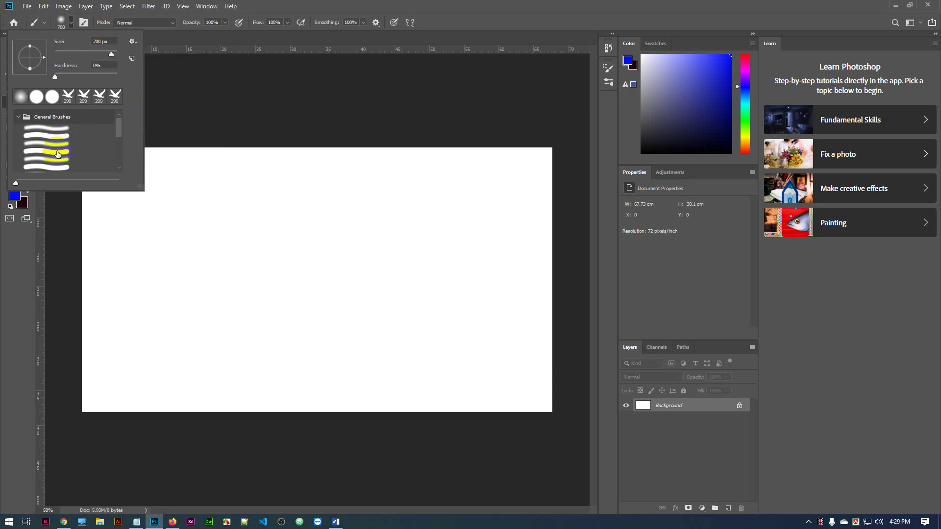
scroll(54, 152, down, 3)
scroll(57, 154, up, 5)
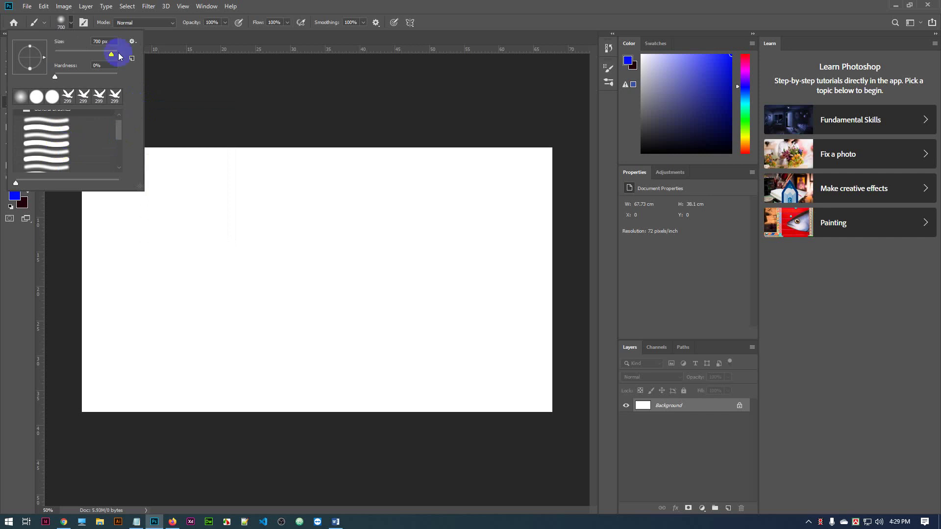
click(132, 42)
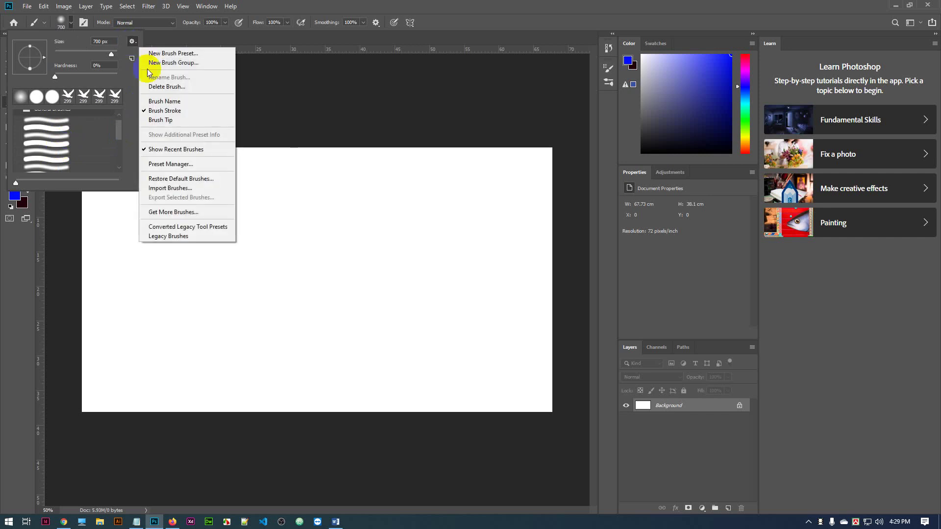
click(147, 102)
- Hide the stroke previews in the brush preset list, and turn Brush Stroke back on
click(132, 41)
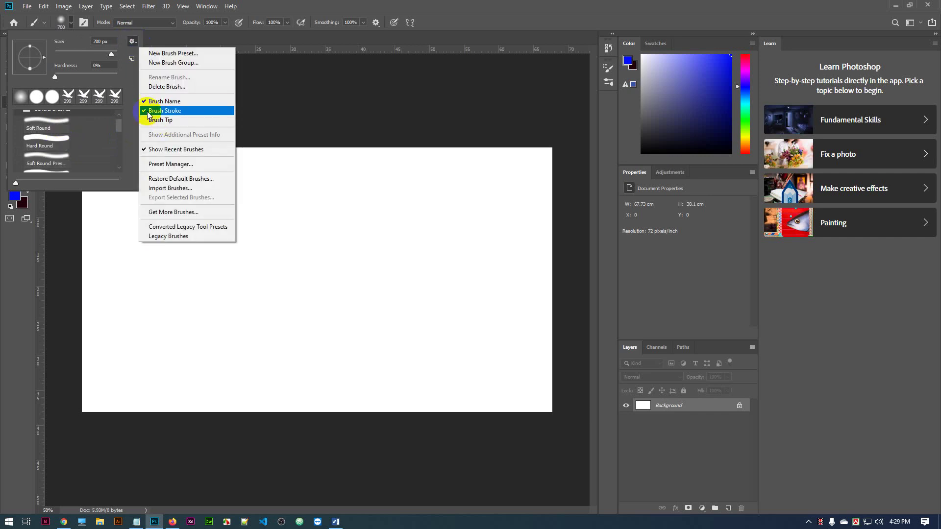
click(145, 111)
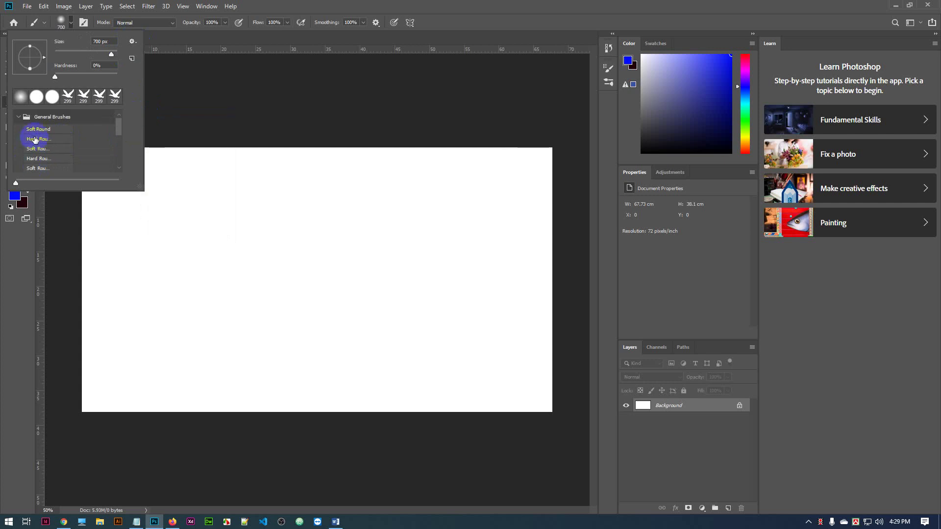
click(132, 41)
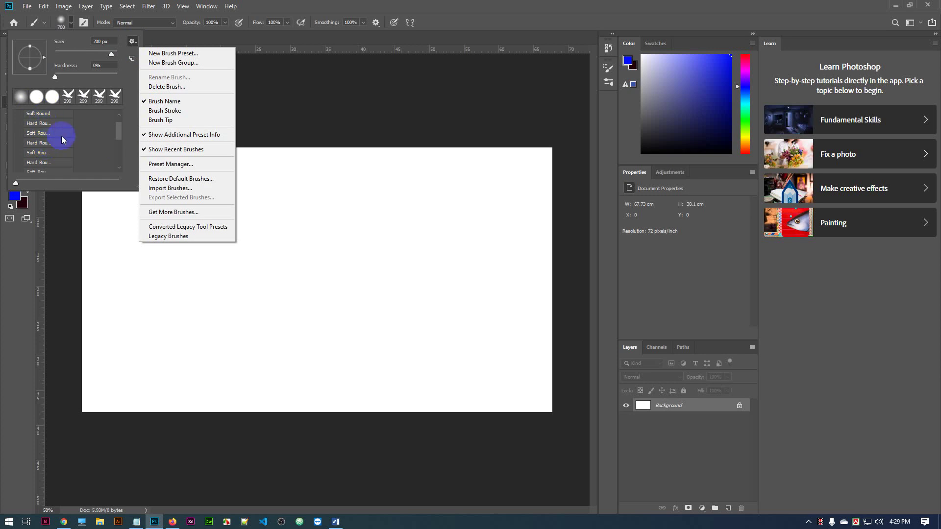
click(182, 111)
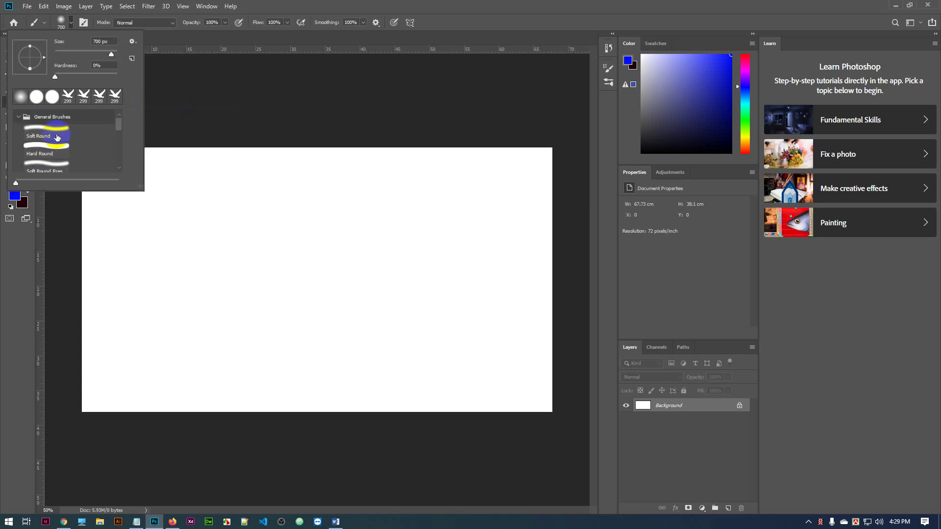
- Collapse the General Brushes group and choose the second 299 px bird brush from the recent brushes
click(17, 118)
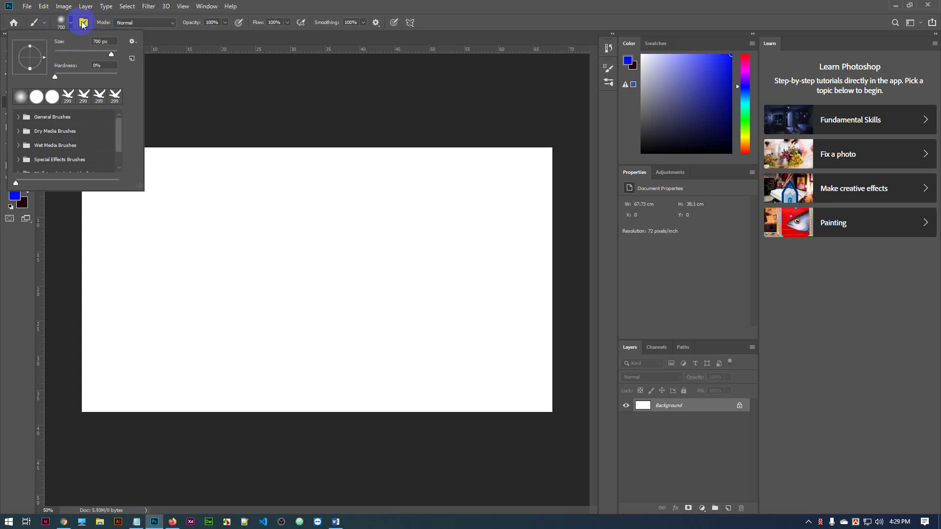
click(24, 254)
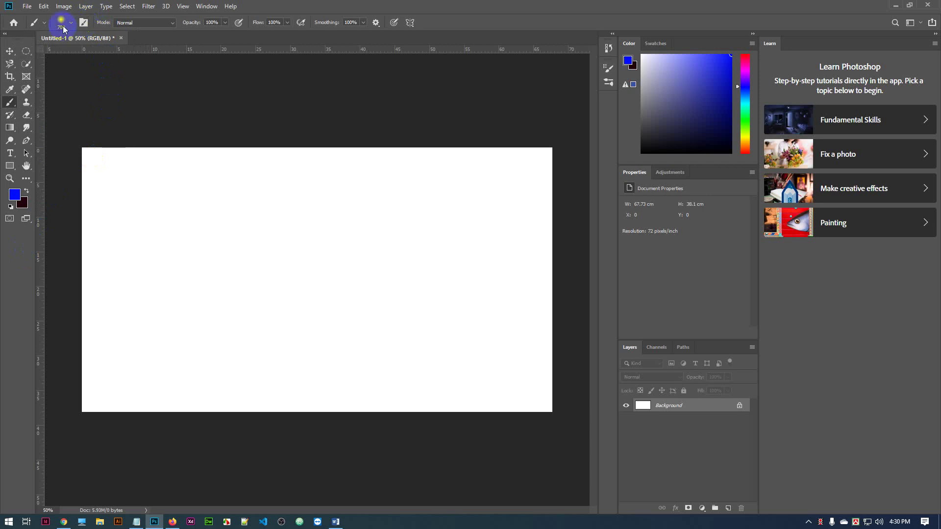
click(63, 28)
click(20, 99)
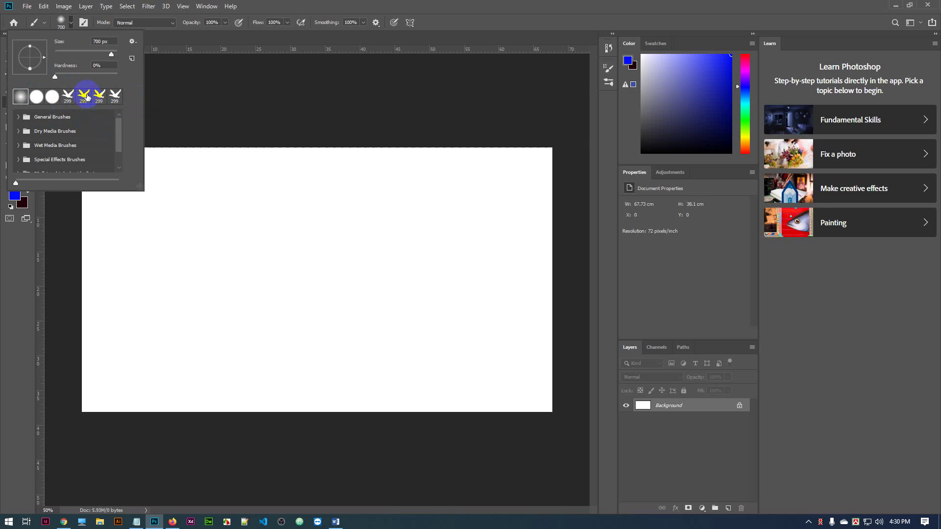
click(82, 98)
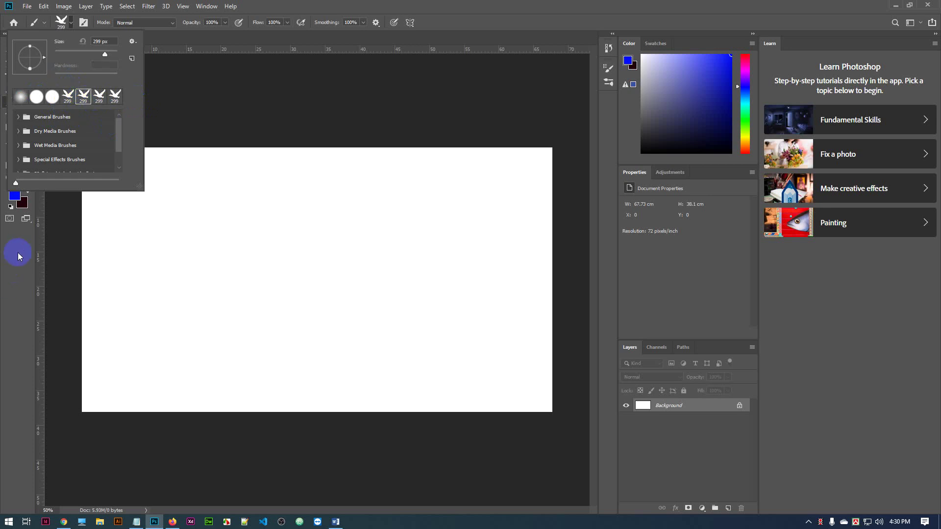
click(19, 267)
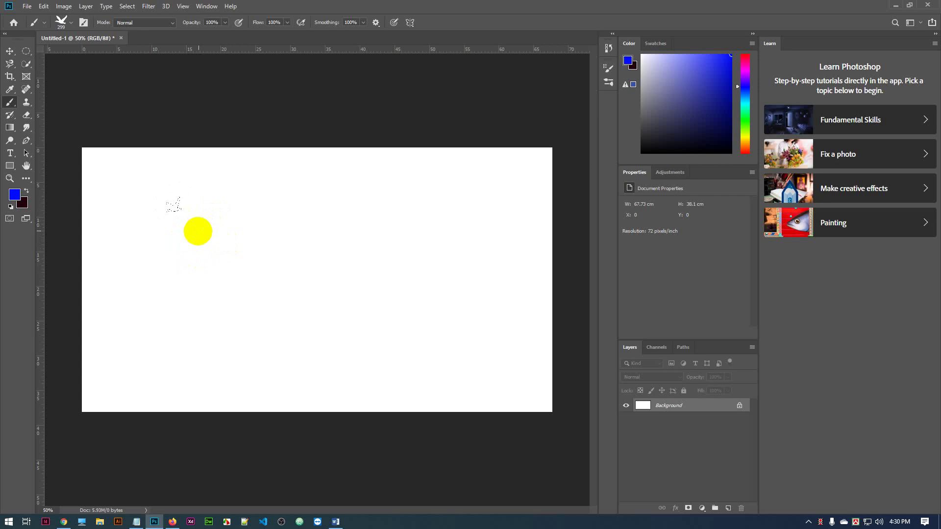
- Stamp four birds in a row across the upper canvas with the 299 px bird brush, and undo all four
click(154, 207)
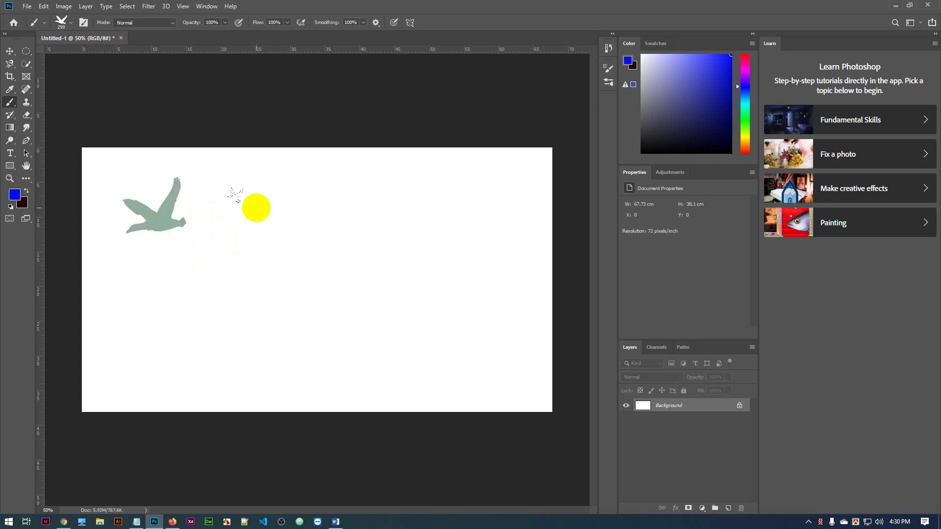
click(256, 207)
click(363, 201)
click(461, 196)
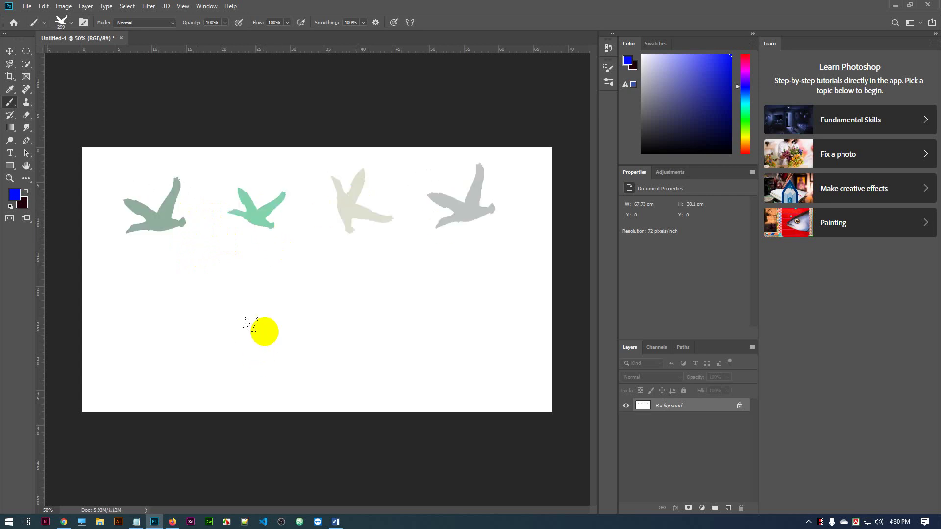
key(ctrl+z)
key(ctrl+z)
key(ctrl+z)
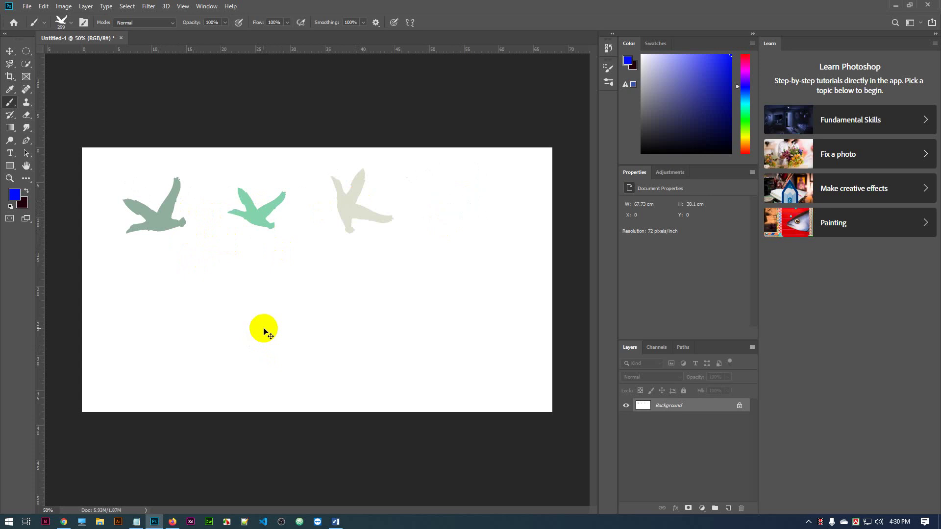
key(ctrl+z)
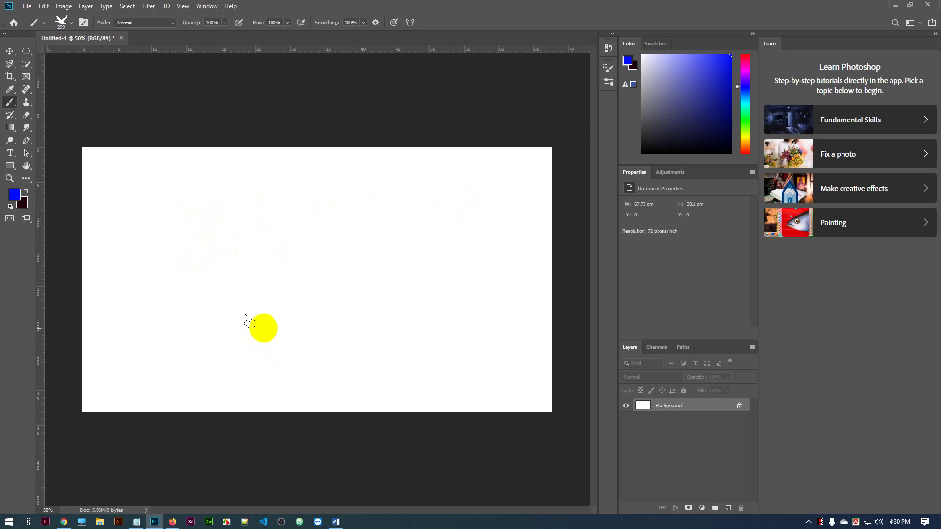
- Turn off Shape Dynamics, Scattering, Texture, Color Dynamics and Transfer for the bird brush, and collapse Brush Settings
click(84, 22)
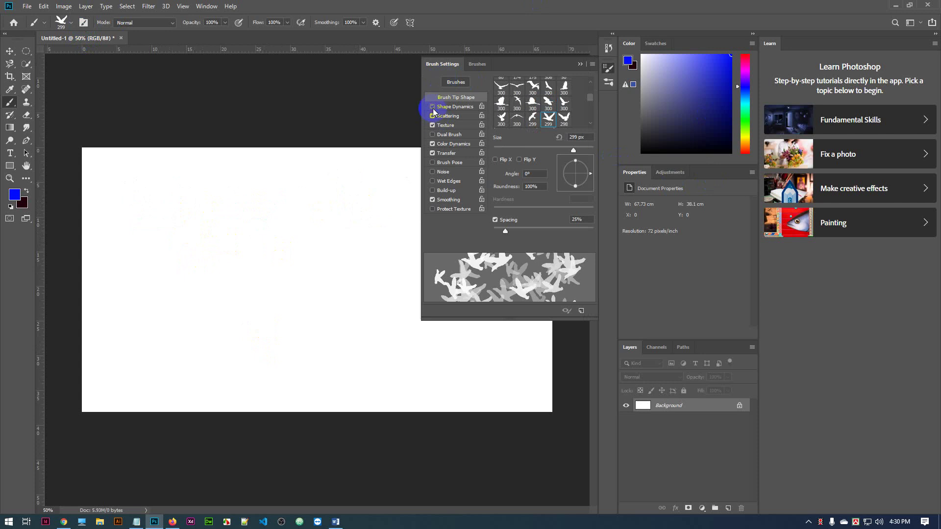
click(432, 107)
click(433, 116)
click(432, 126)
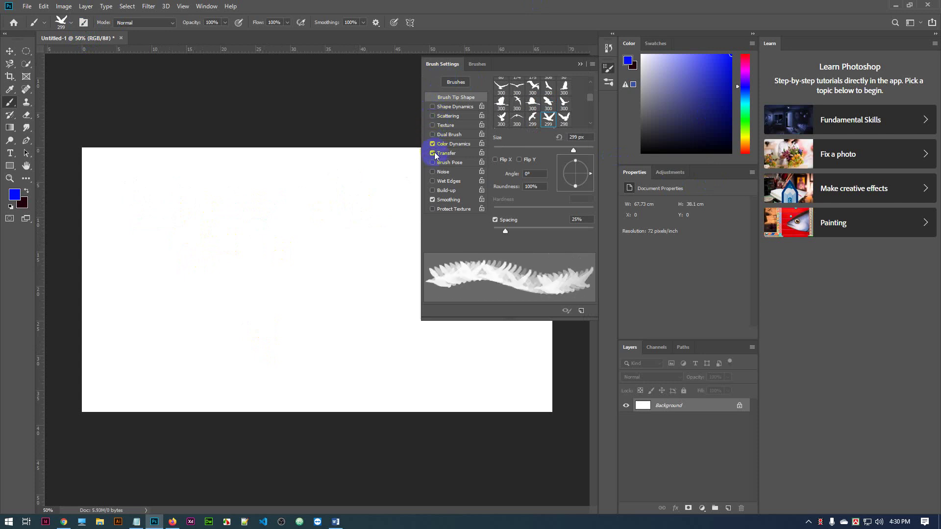
click(433, 153)
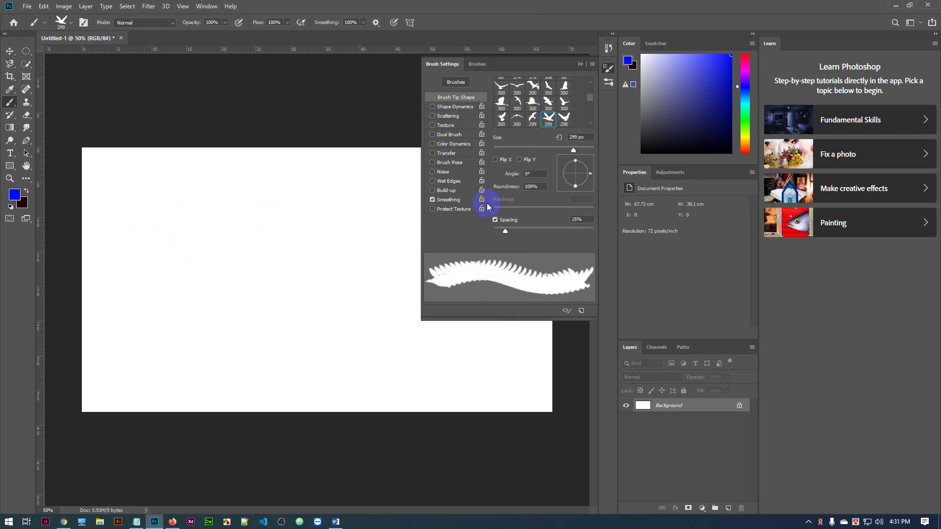
click(580, 64)
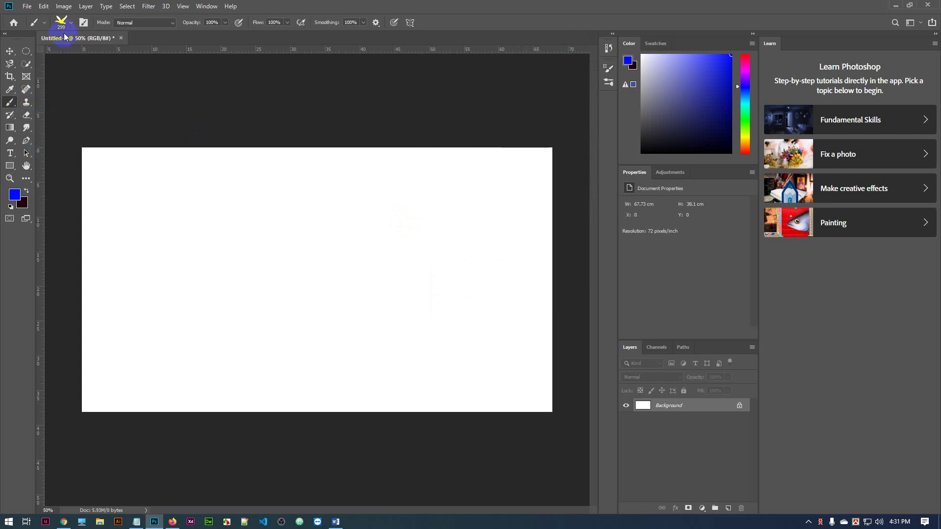
- Paint two trial strokes across the upper canvas with the 299 px bird brush, undoing each one
mouse_move(93, 221)
mouse_down()
mouse_move(279, 162)
mouse_move(362, 170)
mouse_up()
key(ctrl+z)
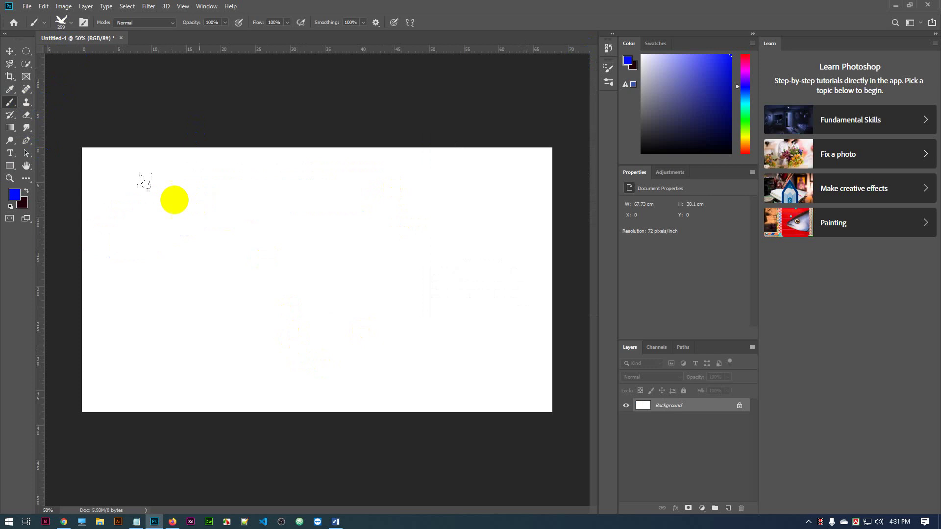
drag(172, 199, 393, 195)
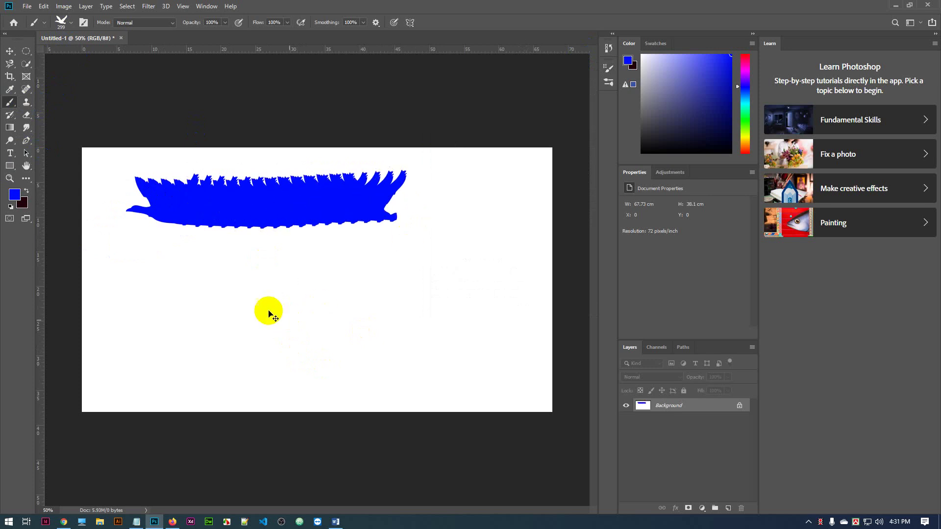
key(ctrl+z)
- Paint an arched blue bird stroke over the upper-left canvas, and undo it with Brush Settings reopened
mouse_move(88, 266)
mouse_down()
mouse_move(217, 185)
mouse_move(360, 188)
mouse_up()
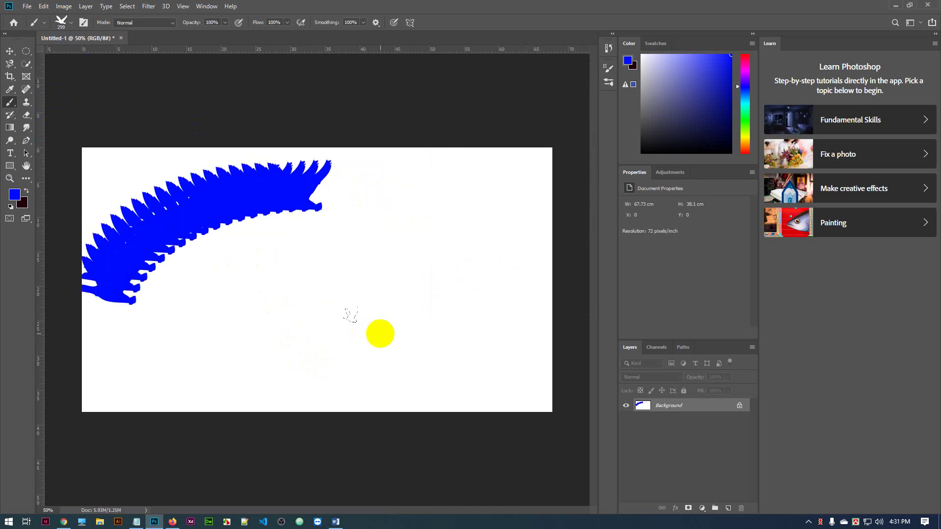
click(84, 23)
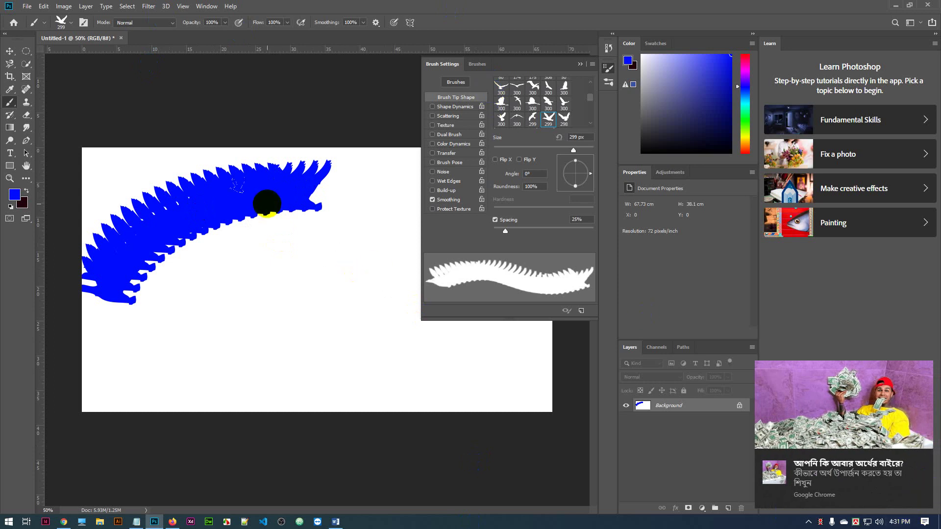
key(ctrl+z)
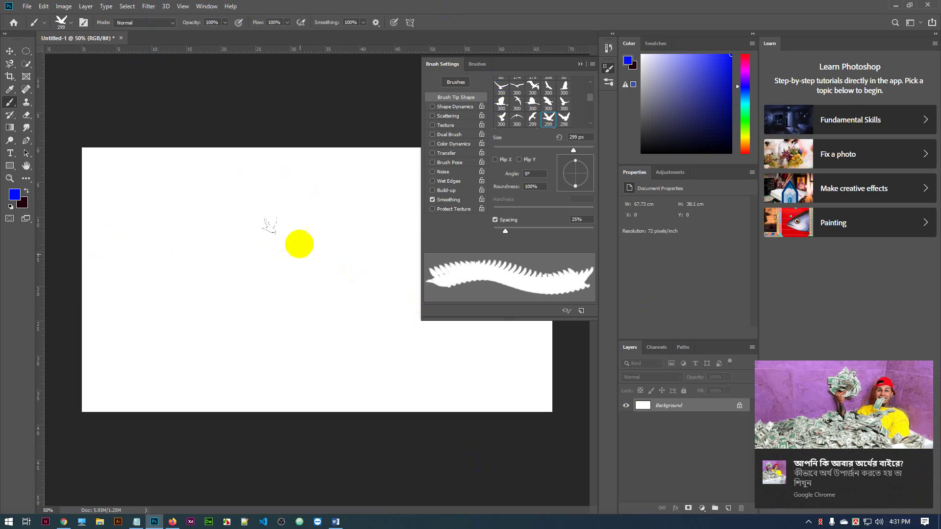
- Paint short horizontal trial strokes with the 299 px bird brush near the upper-left of the canvas, undoing each one
click(144, 166)
mouse_move(144, 166)
mouse_down()
mouse_move(343, 165)
mouse_move(304, 174)
mouse_up()
key(ctrl+z)
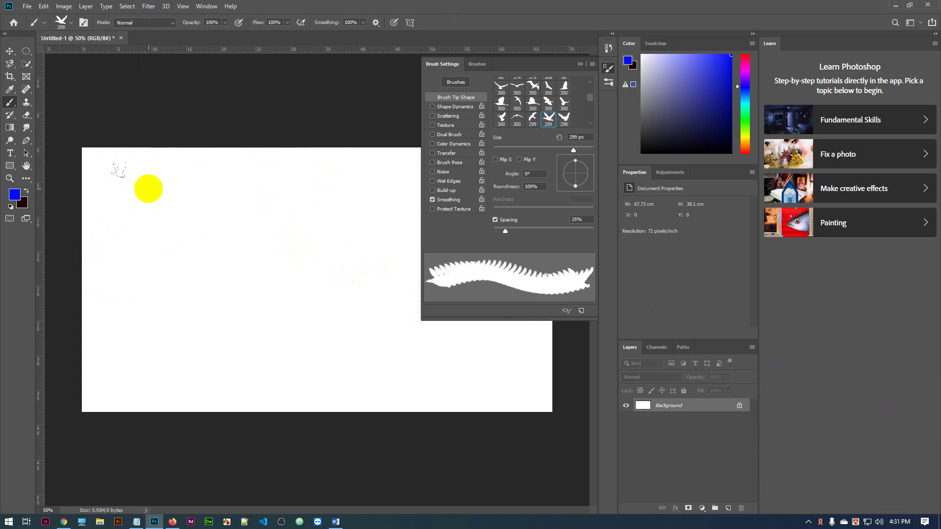
drag(147, 190, 204, 189)
key(ctrl+z)
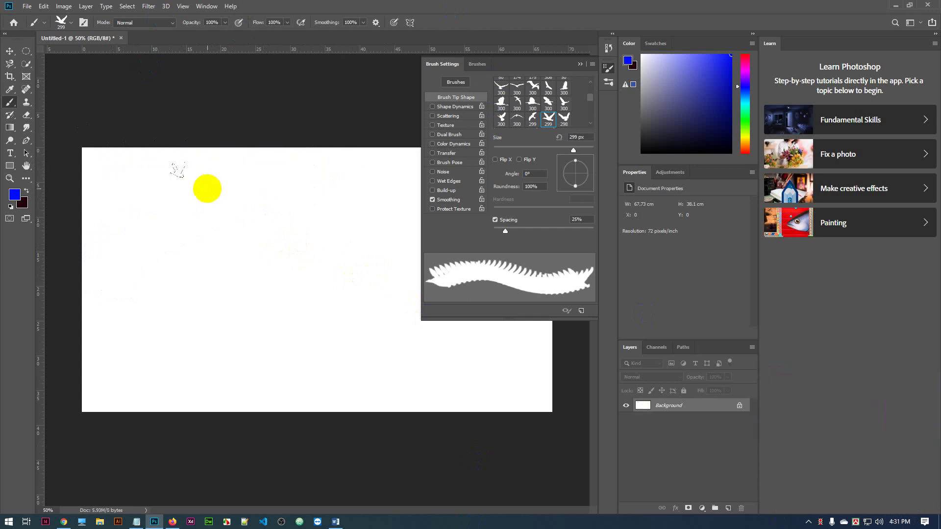
- Reduce the bird brush to 200 px and paint a horizontal blue stroke about 32 cm long along the canvas's upper left
key([)
key([)
mouse_move(137, 183)
mouse_down()
mouse_move(152, 174)
mouse_move(337, 179)
mouse_up()
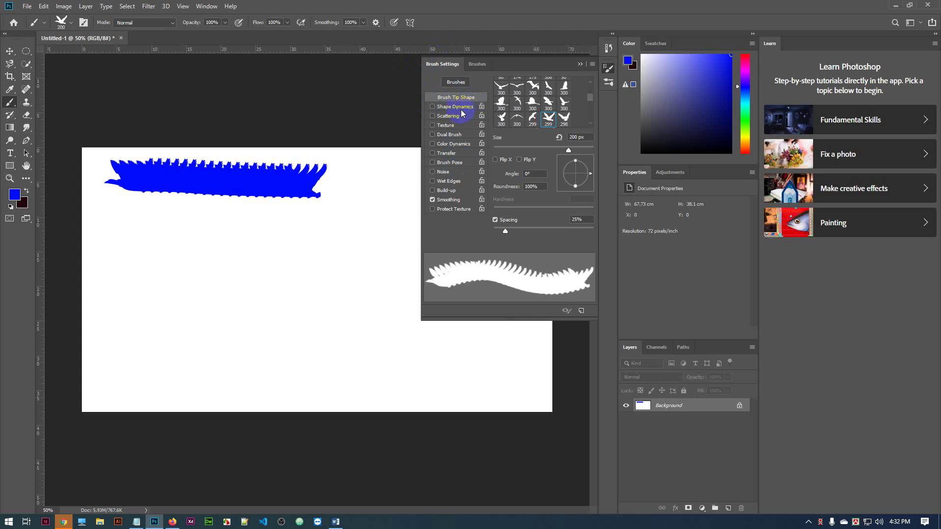
- Compare the bird brush's stroke preview with Shape Dynamics off and on, and leave Shape Dynamics enabled with its options open
click(431, 106)
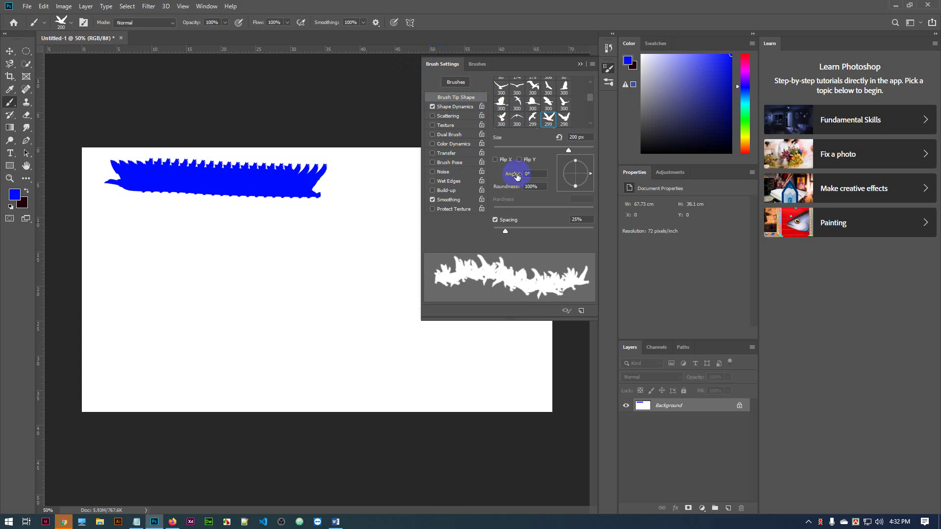
click(432, 107)
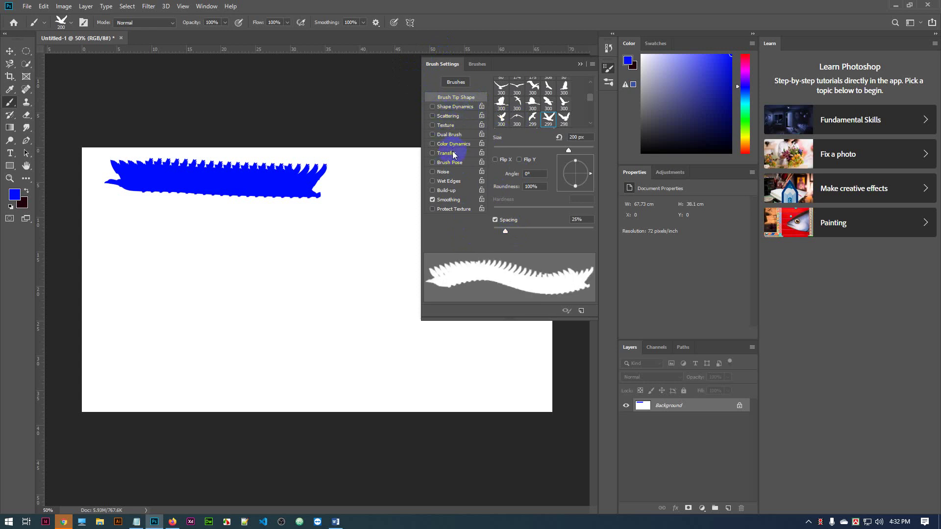
click(466, 112)
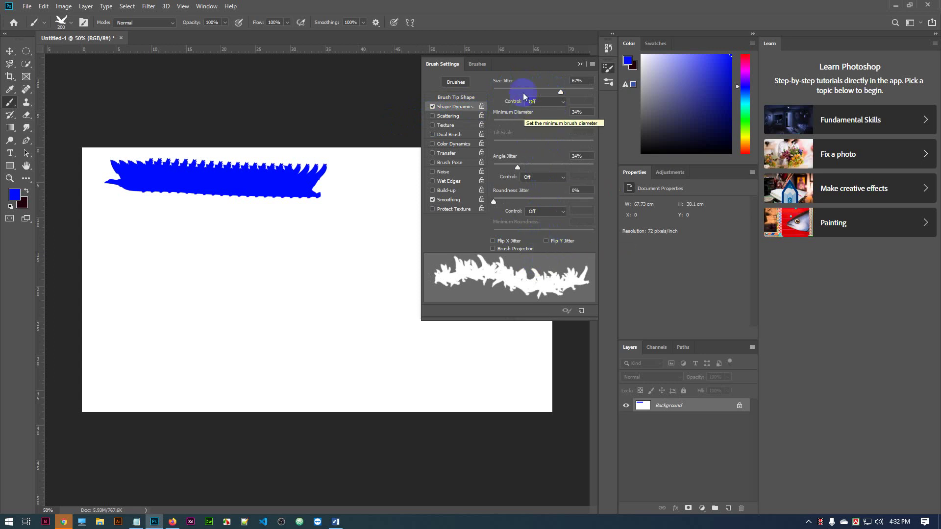
mouse_move(497, 268)
mouse_down()
mouse_move(500, 290)
mouse_move(445, 278)
mouse_move(565, 278)
mouse_move(509, 287)
mouse_move(549, 283)
mouse_up()
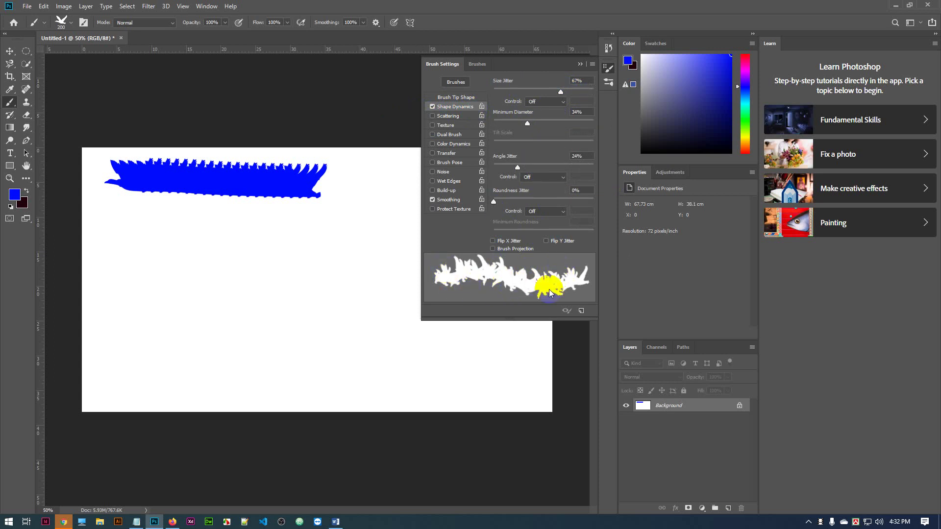
click(432, 107)
click(458, 285)
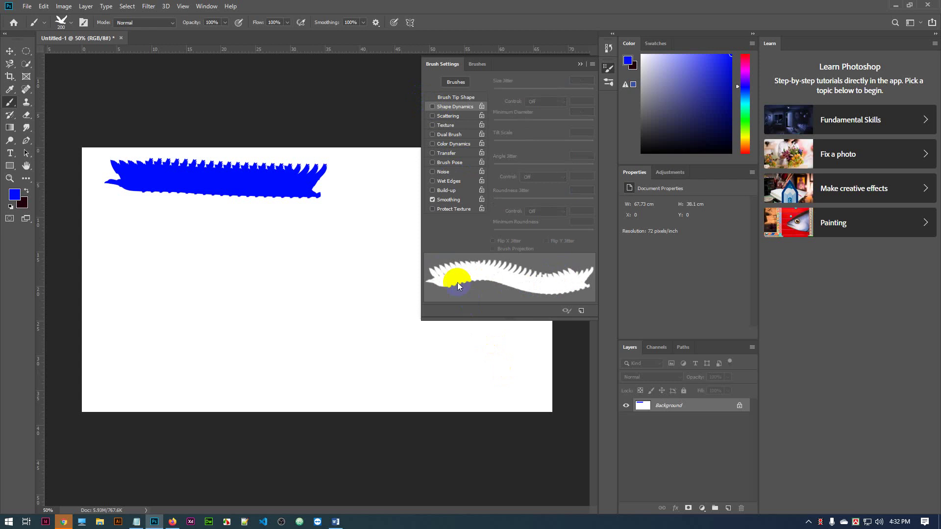
click(432, 107)
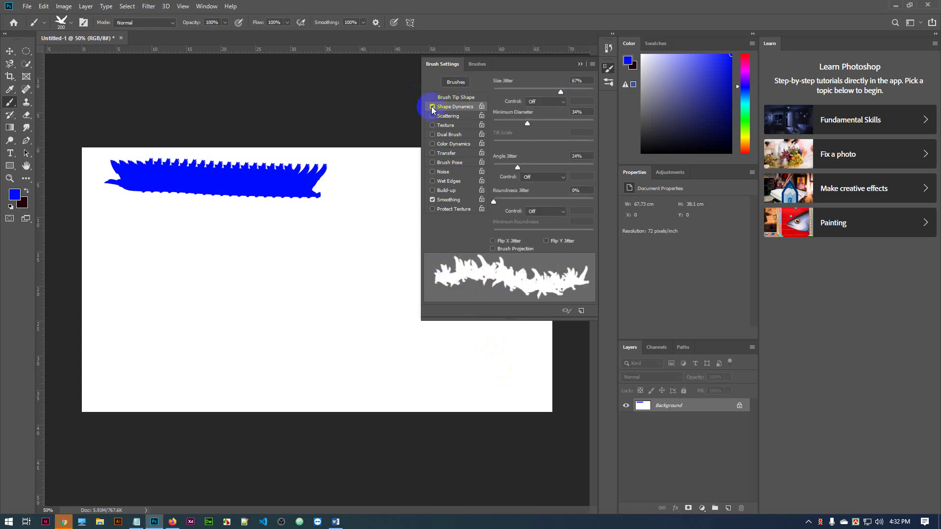
- Keep Shape Dynamics enabled and paint a horizontal bird stroke about 33 cm long below the first blue stroke
click(432, 106)
click(453, 107)
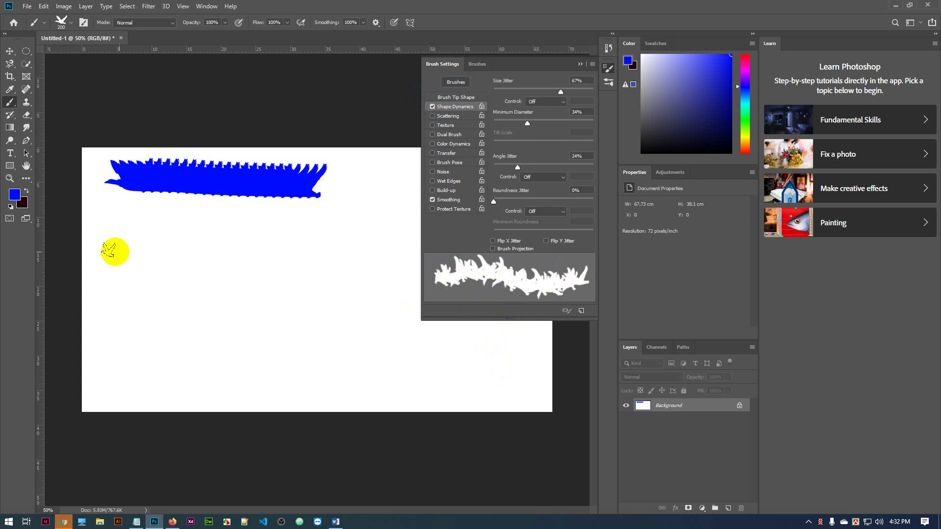
mouse_move(119, 248)
mouse_down()
mouse_move(314, 230)
mouse_move(329, 240)
mouse_up()
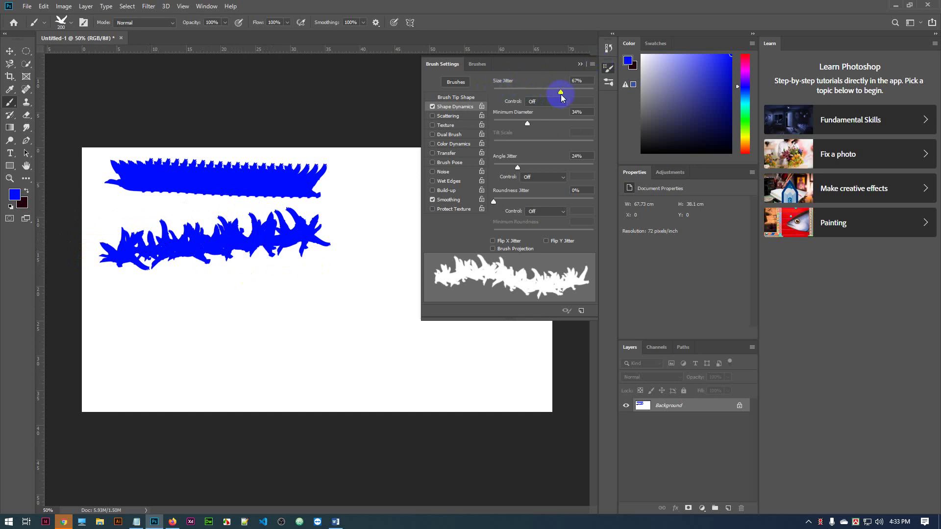
- Set the Shape Dynamics Size Jitter to 46%, Minimum Diameter to 62% and Angle Jitter to 0%
mouse_move(561, 92)
mouse_down()
mouse_move(484, 91)
mouse_move(590, 90)
mouse_move(510, 95)
mouse_move(573, 100)
mouse_move(540, 93)
mouse_up()
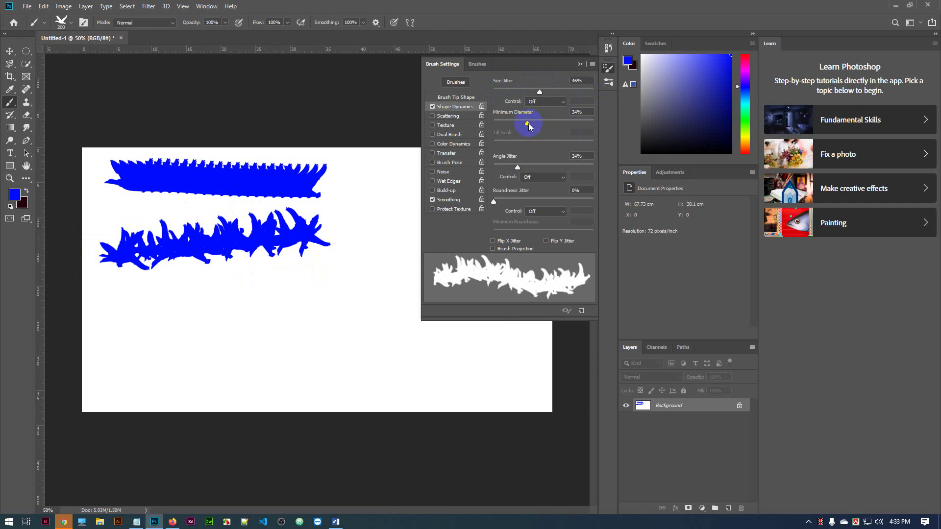
mouse_move(527, 124)
mouse_down()
mouse_move(481, 121)
mouse_move(597, 120)
mouse_move(489, 126)
mouse_move(556, 126)
mouse_up()
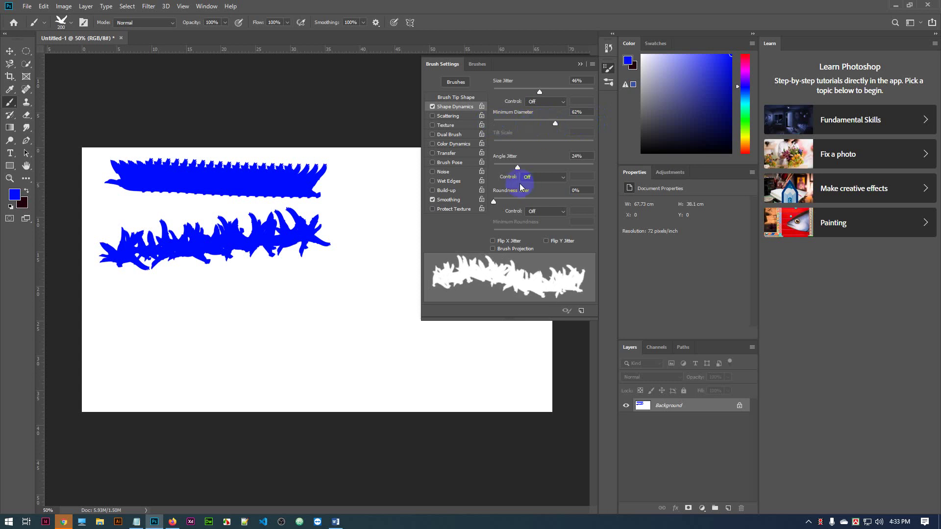
drag(518, 169, 491, 165)
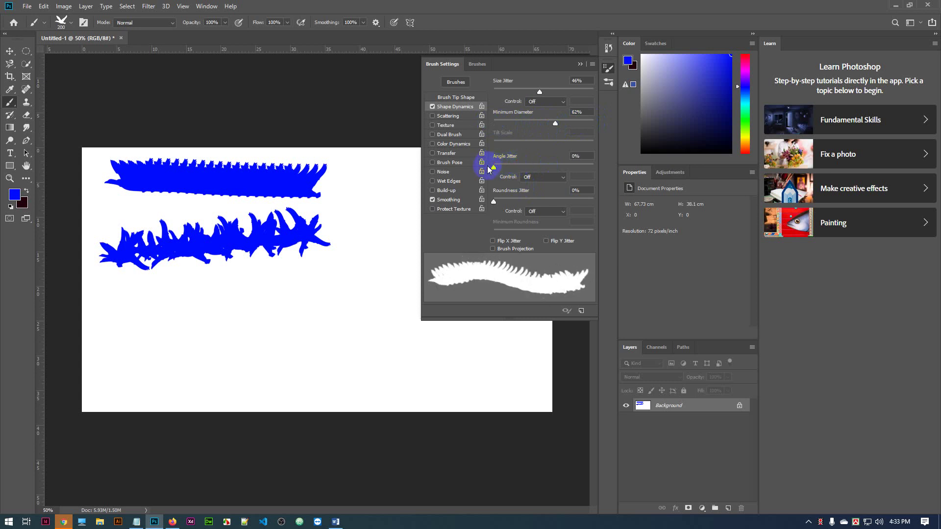
- Paint a trial bird stroke about 25 cm long below the two existing strokes, and undo it
drag(125, 311, 288, 291)
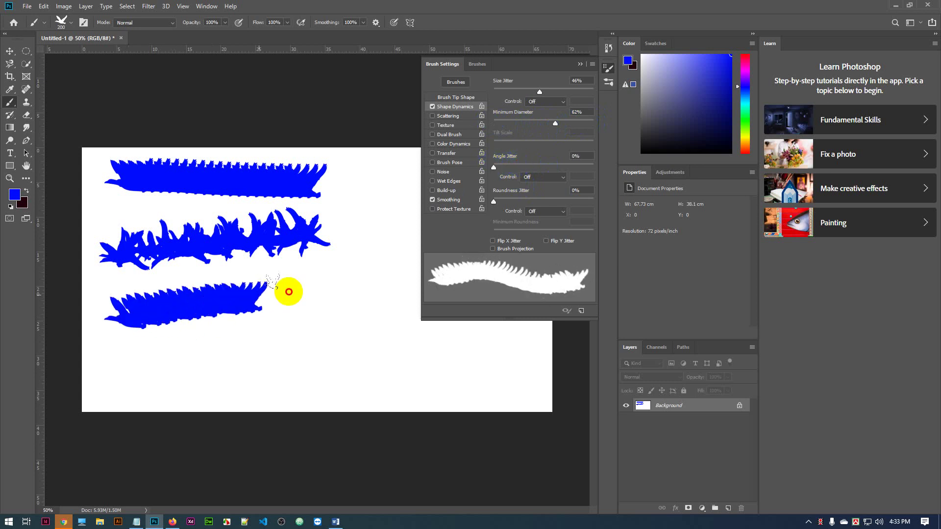
click(127, 322)
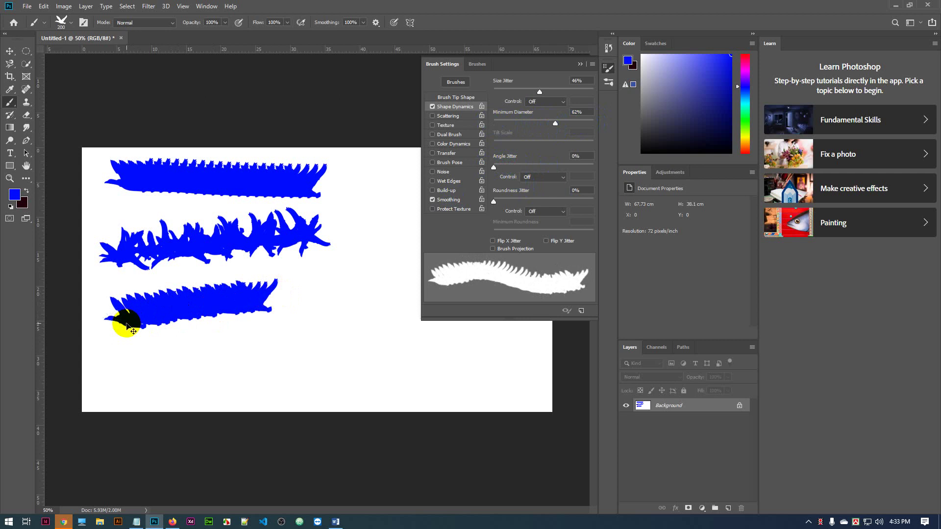
key(ctrl+z)
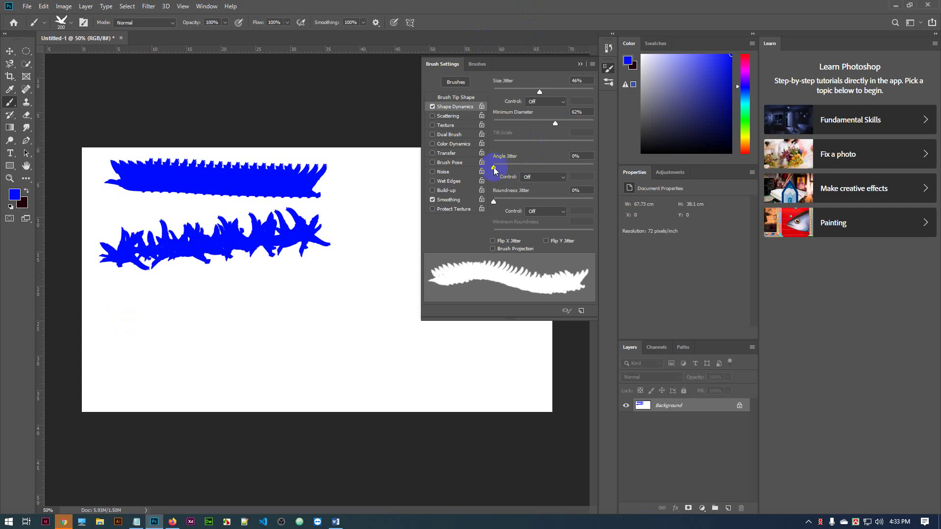
- Set the Angle Jitter to 25% and paint a third bird stroke about 27 cm long below the two existing ones
mouse_move(494, 168)
mouse_down()
mouse_move(549, 162)
mouse_move(506, 161)
mouse_move(520, 159)
mouse_up()
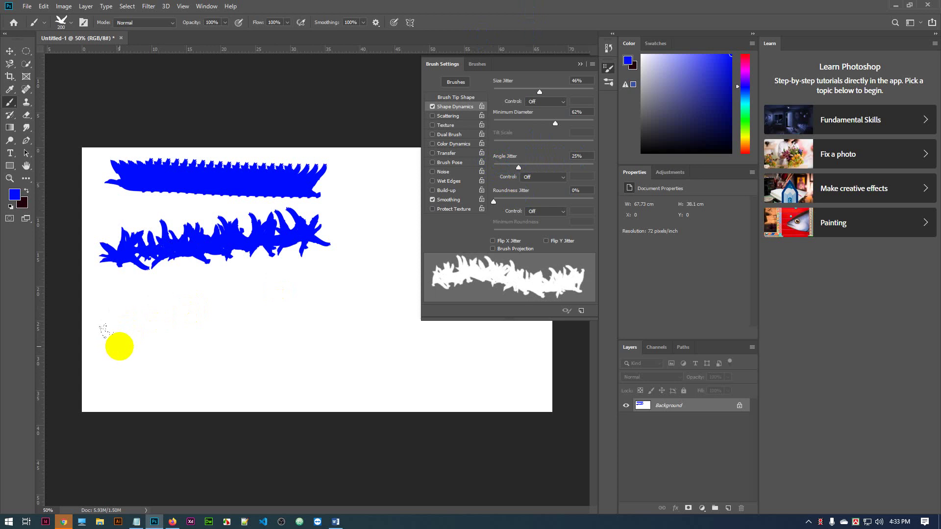
mouse_move(104, 317)
mouse_down()
mouse_move(272, 289)
mouse_move(304, 321)
mouse_up()
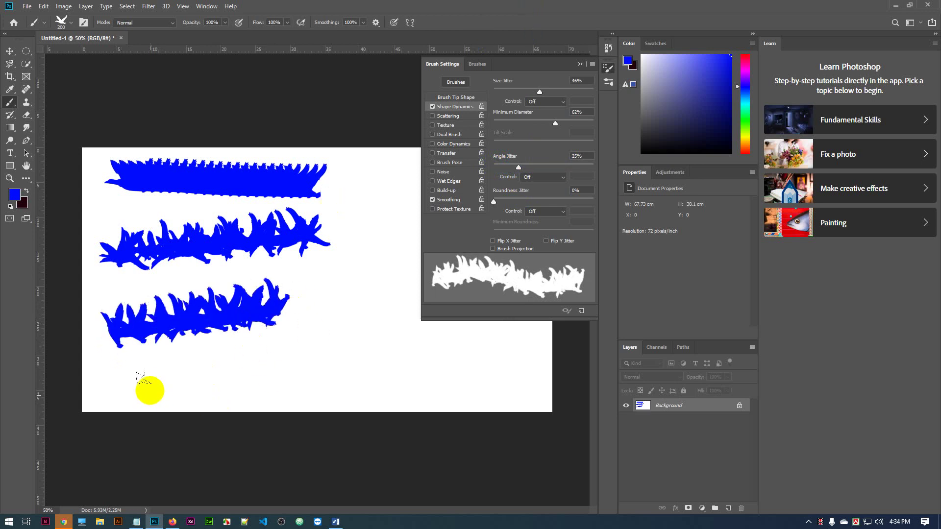
- Stamp nine single blue birds along the lower canvas and in the open area beside the three strokes
click(152, 387)
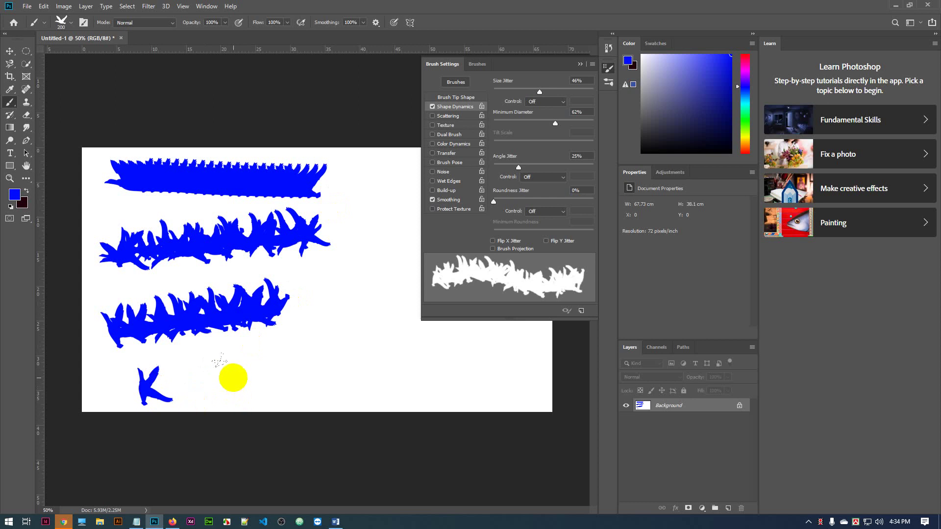
click(232, 375)
click(318, 367)
click(363, 334)
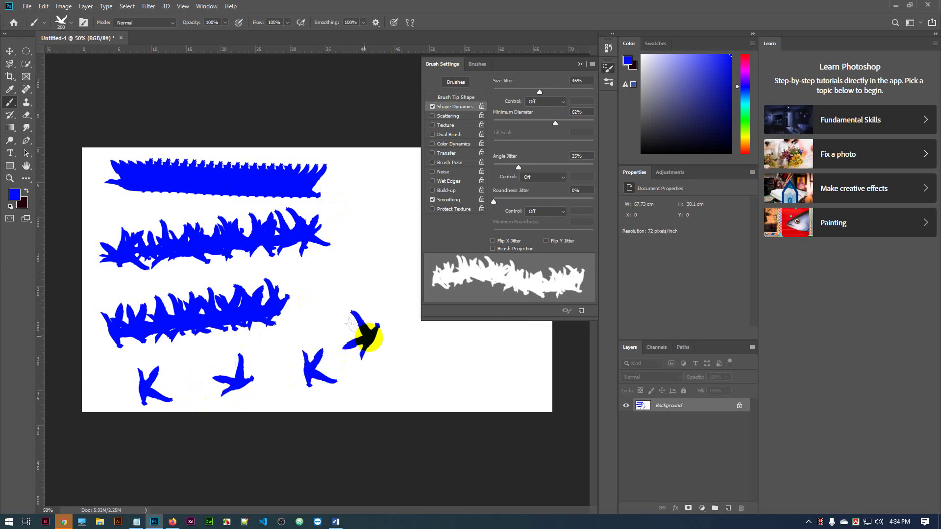
click(409, 365)
click(484, 369)
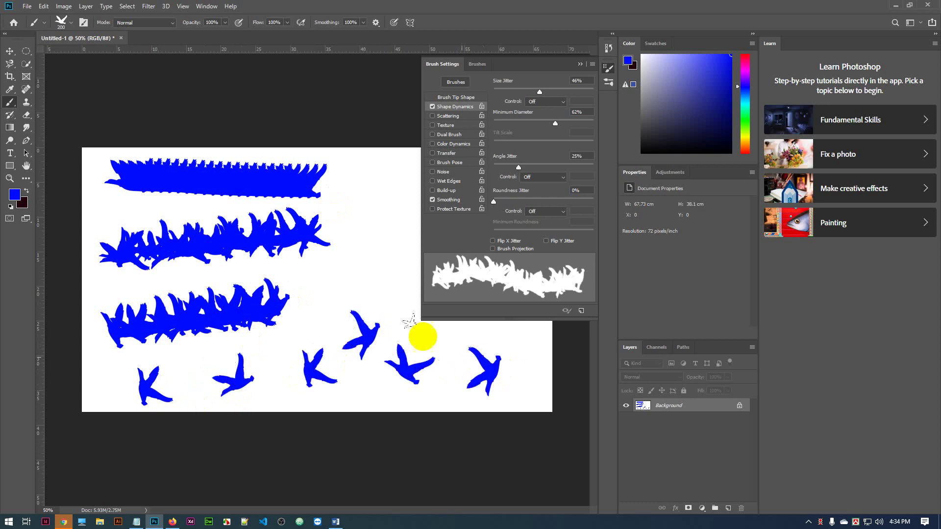
click(384, 277)
click(376, 214)
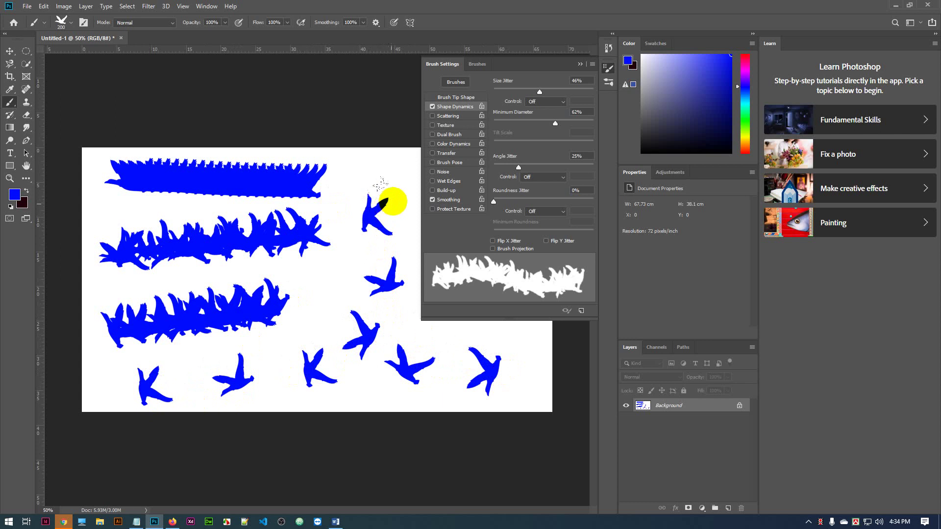
click(333, 278)
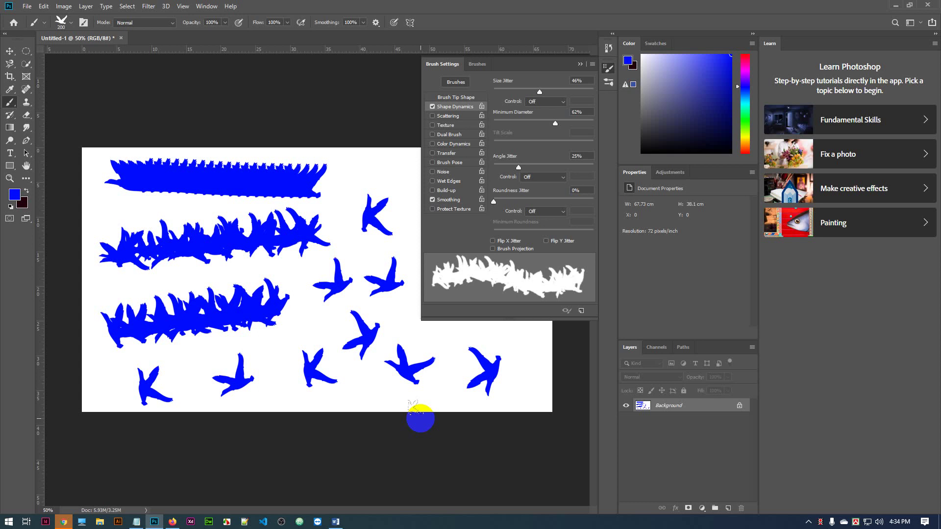
- Undo all the single bird stamps and the three bird strokes until the canvas is blank
key(ctrl+z)
key(ctrl+z)
key(ctrl+z)
key(ctrl+z)
key(ctrl+z)
key(ctrl+z)
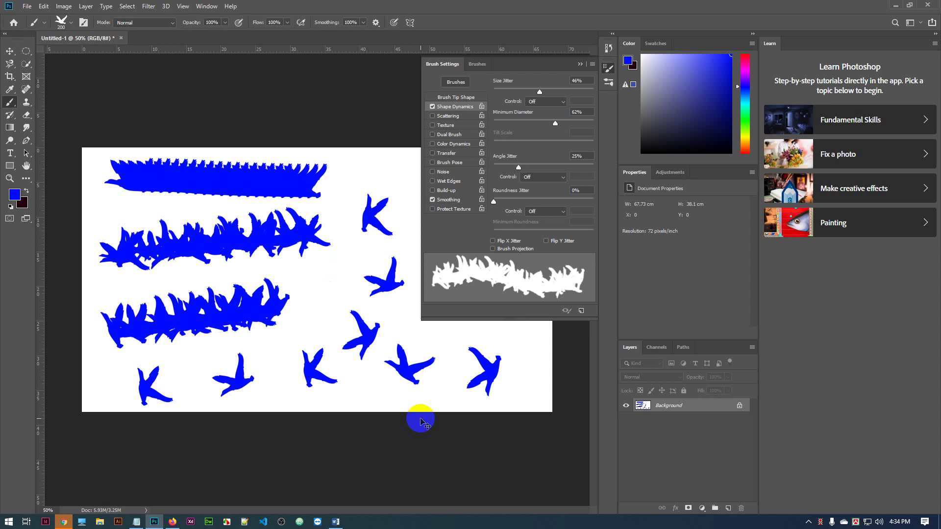
key(ctrl+z)
key(ctrl+z)
key(ctrl+z)
key(ctrl+z)
key(ctrl+z)
key(ctrl+z)
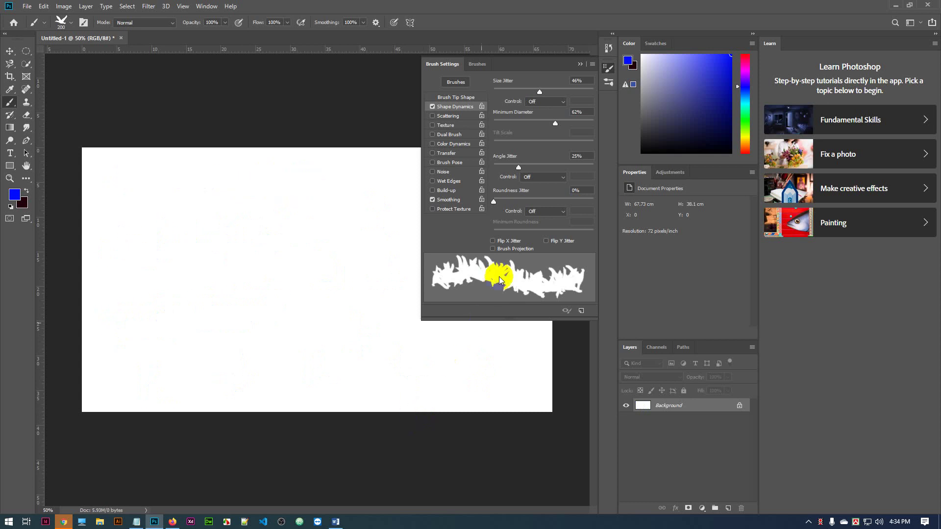
- Paint a horizontal bird stroke about 25 cm long across the upper left of the blank canvas
click(82, 90)
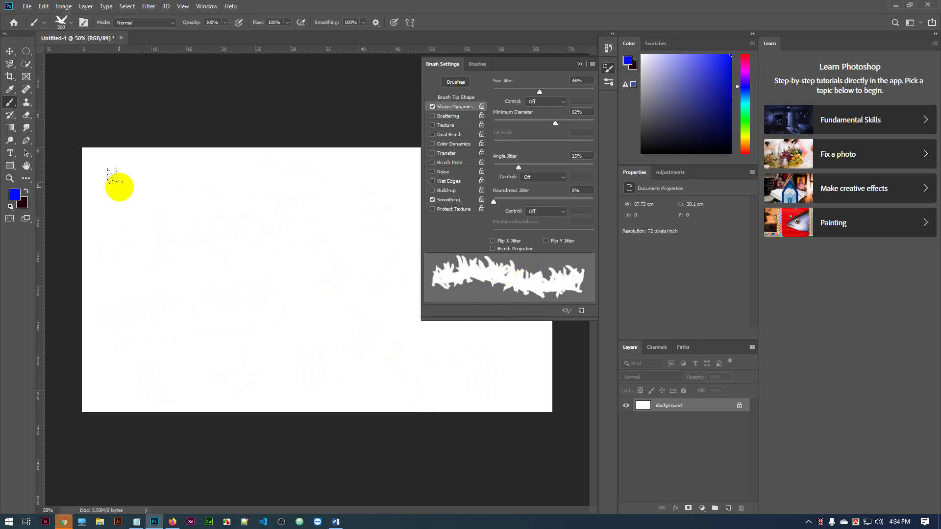
mouse_move(113, 179)
mouse_down()
mouse_move(277, 176)
mouse_move(345, 191)
mouse_up()
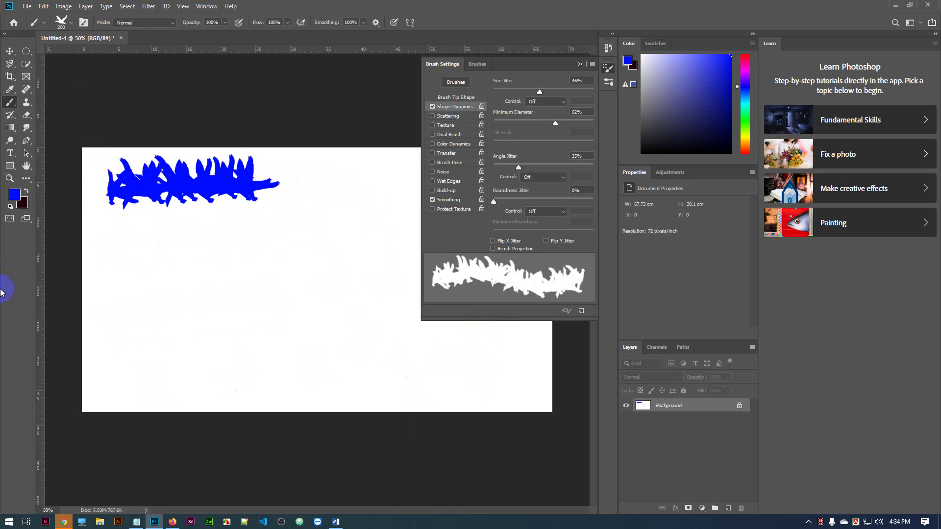
- Enable Scattering for the bird brush with Scatter at 260% and Count at 1
click(432, 116)
click(432, 116)
click(455, 119)
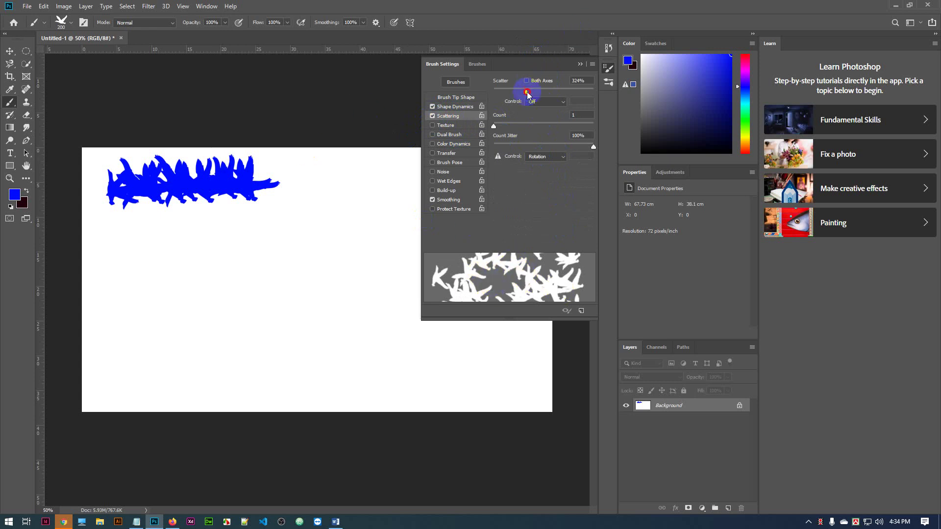
drag(528, 94, 473, 95)
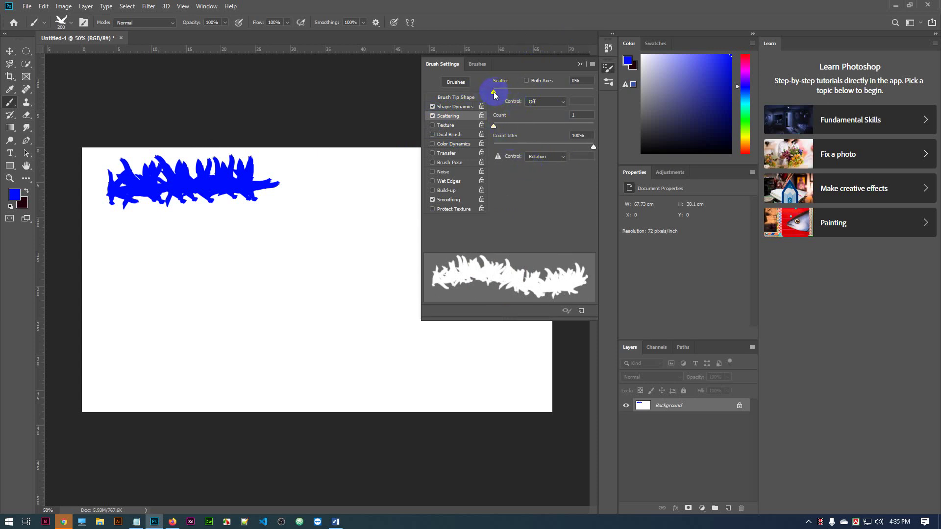
mouse_move(494, 92)
mouse_down()
mouse_move(566, 96)
mouse_move(520, 91)
mouse_up()
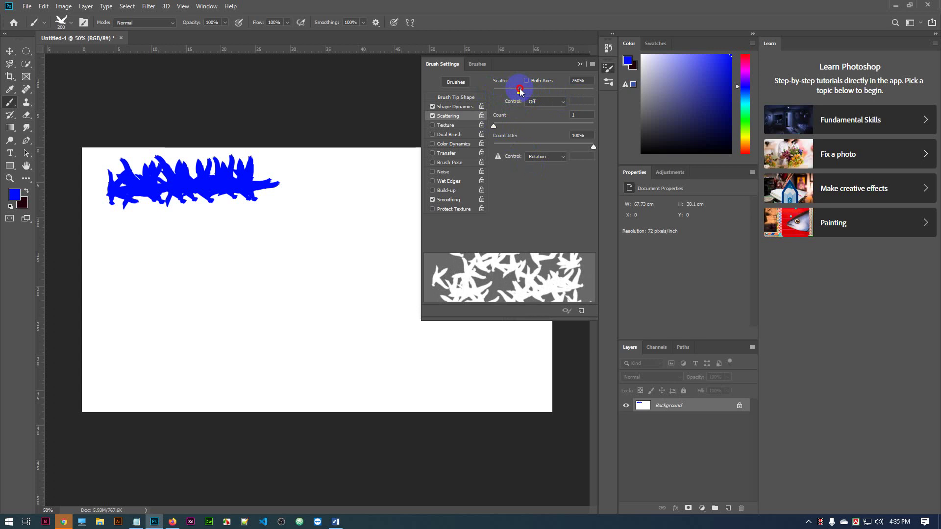
click(495, 128)
mouse_move(495, 129)
mouse_down()
mouse_move(521, 124)
mouse_move(493, 125)
mouse_up()
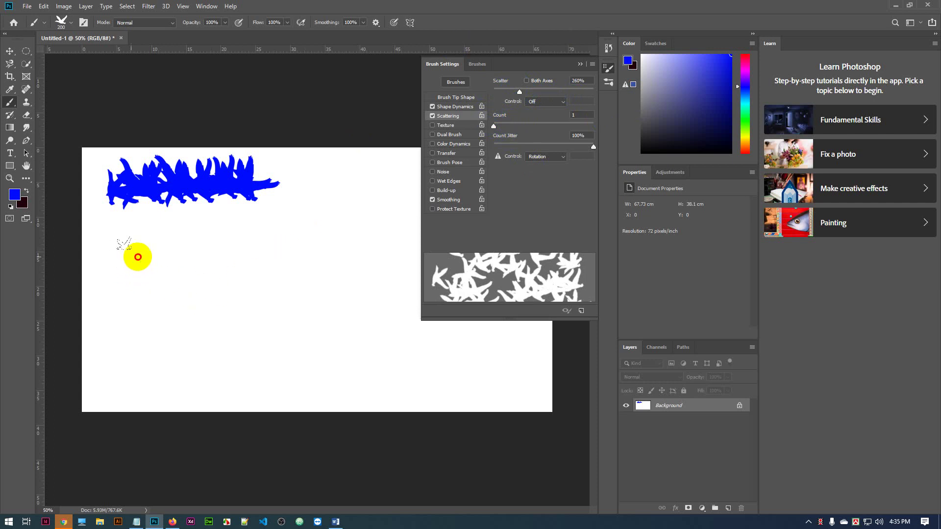
- Paint successive scattered bird trial strokes below the horizontal stroke, undoing each before painting the next
drag(122, 244, 247, 248)
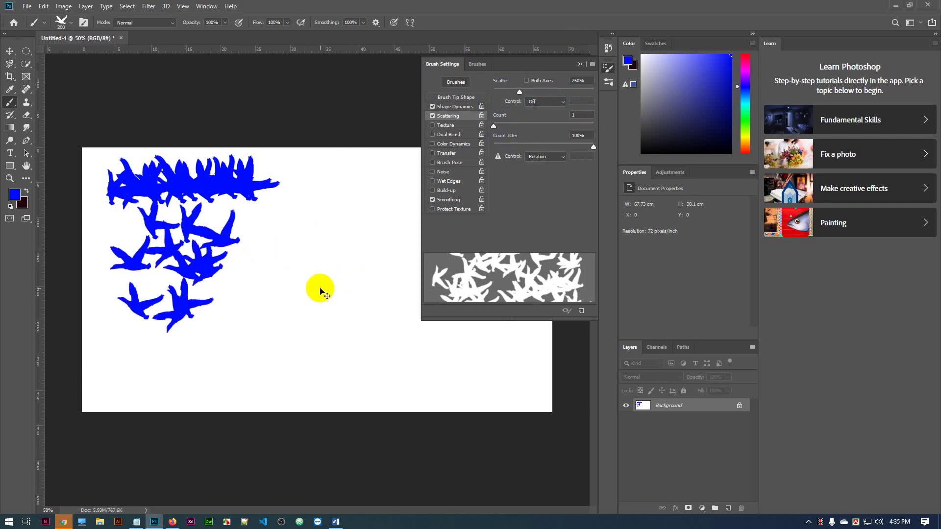
key(ctrl+z)
drag(126, 330, 310, 267)
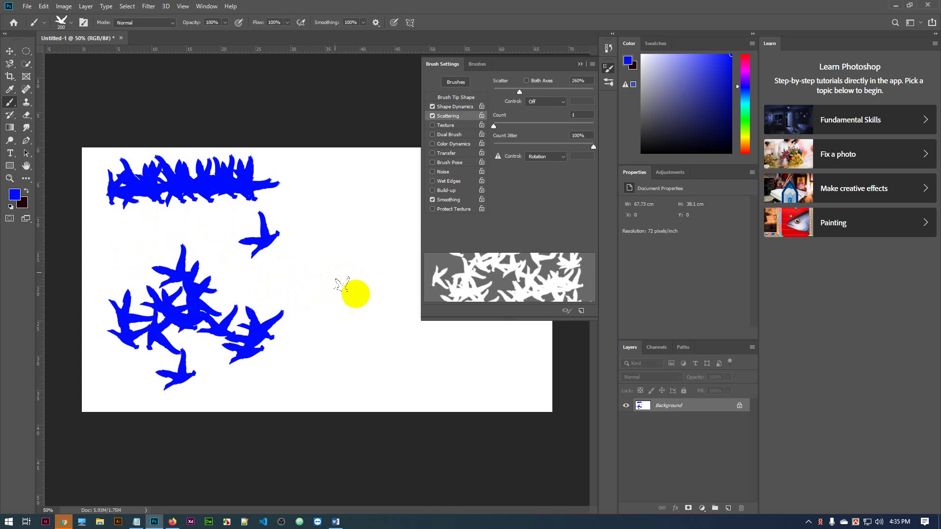
mouse_move(145, 325)
mouse_down()
mouse_move(254, 286)
mouse_move(336, 227)
mouse_move(346, 333)
mouse_up()
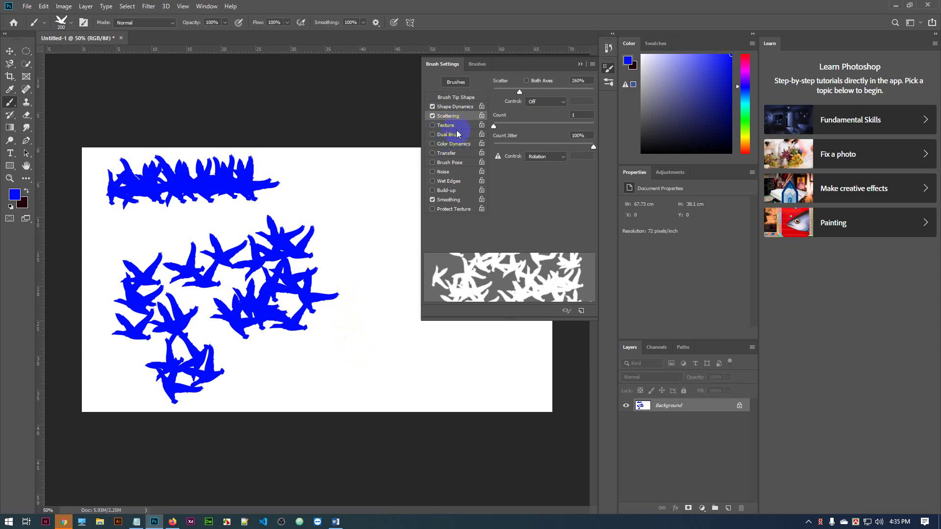
- Undo the last scattered bird stroke and the horizontal stroke above it to clear the canvas
click(462, 307)
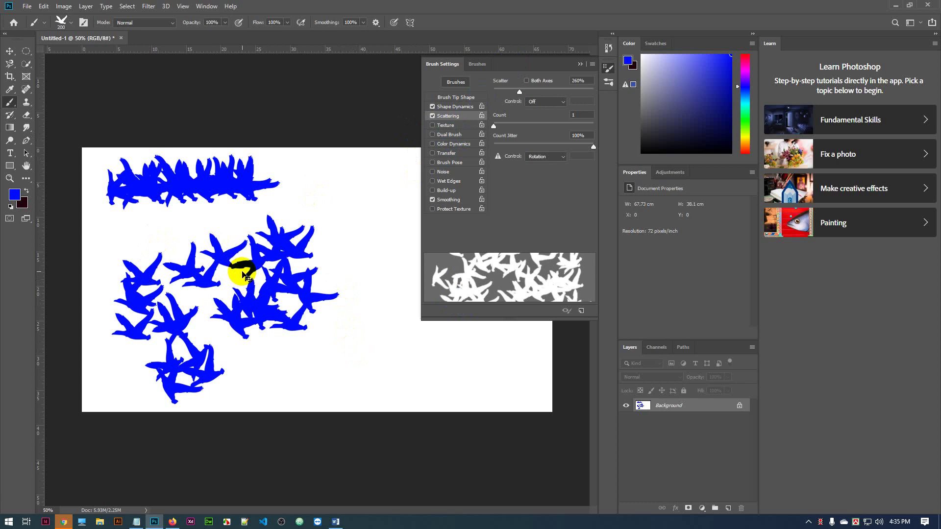
key(ctrl+z)
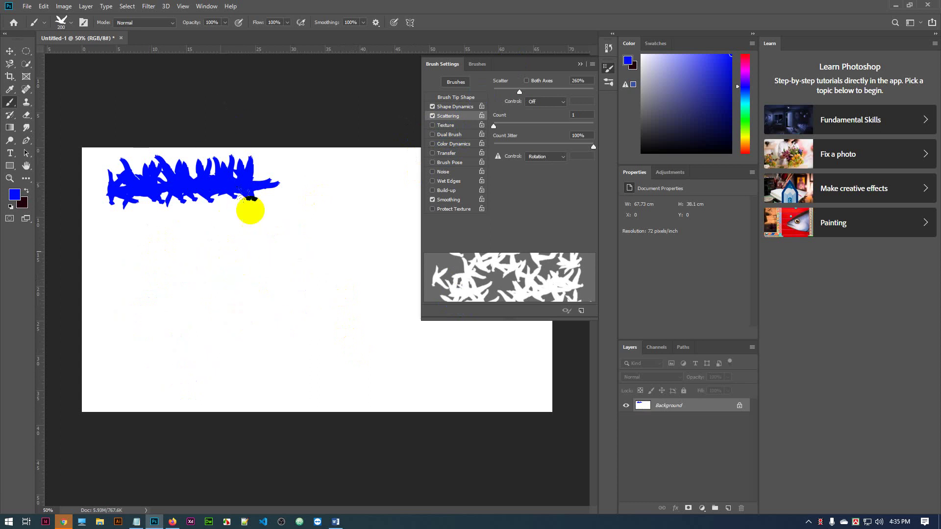
key(ctrl+z)
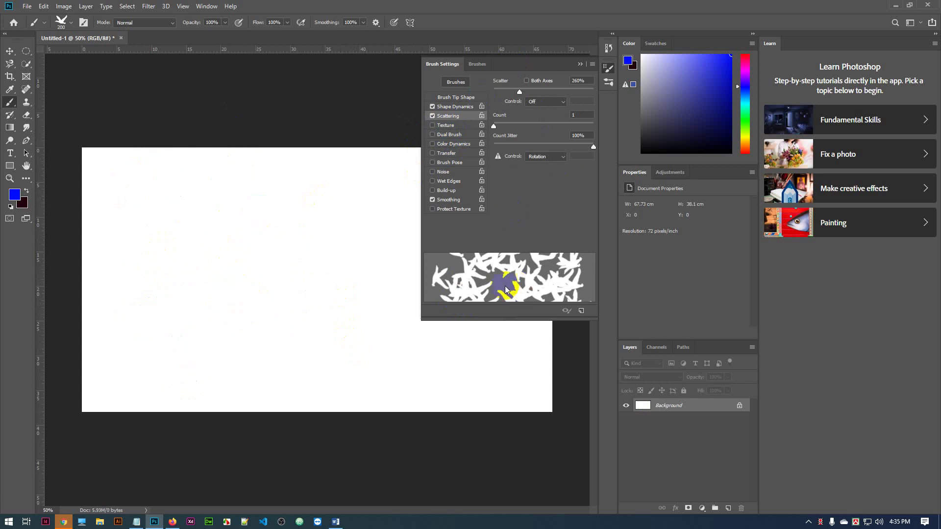
- Compare the brush preview with Texture on and off, and paint a scattered bird stroke about 26 cm long with Texture off
click(450, 126)
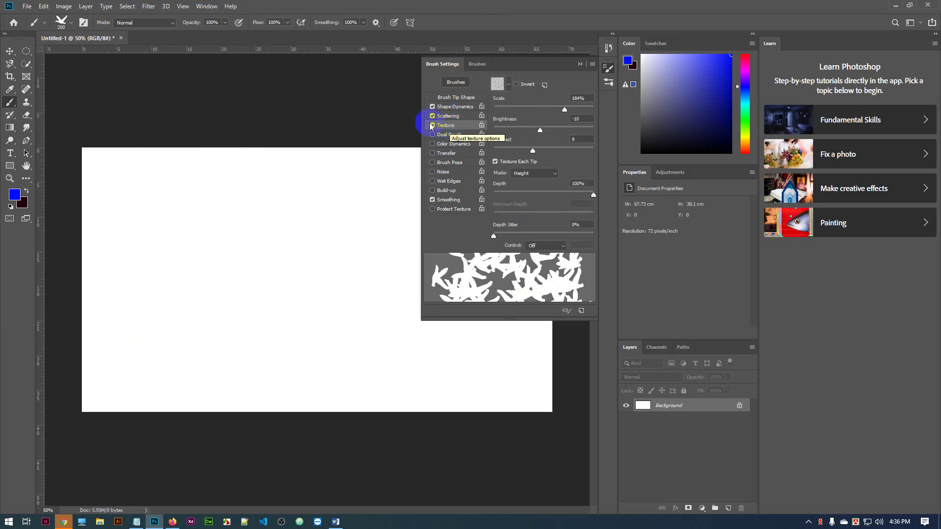
click(432, 126)
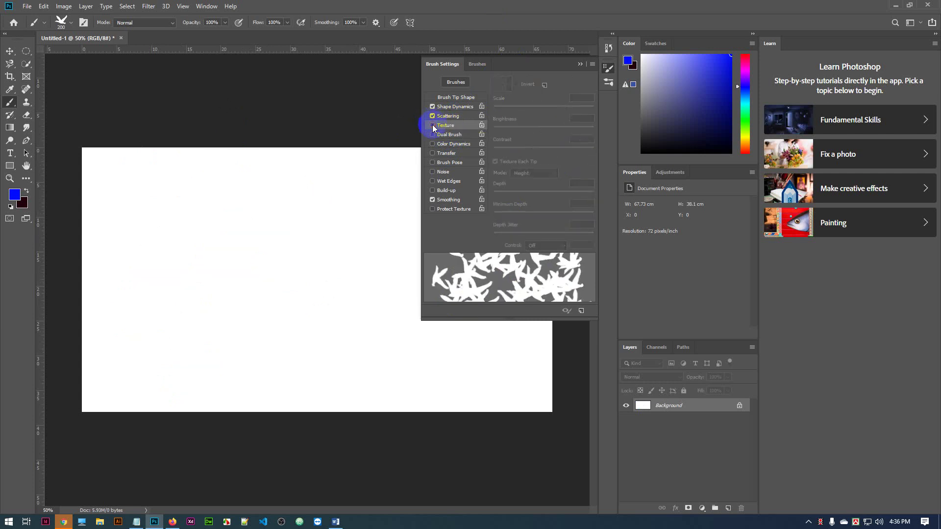
click(451, 126)
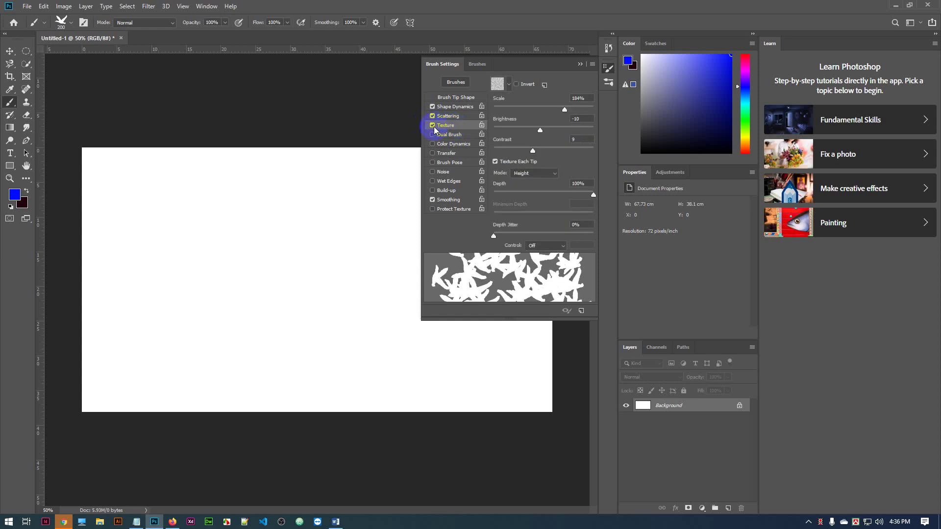
click(432, 126)
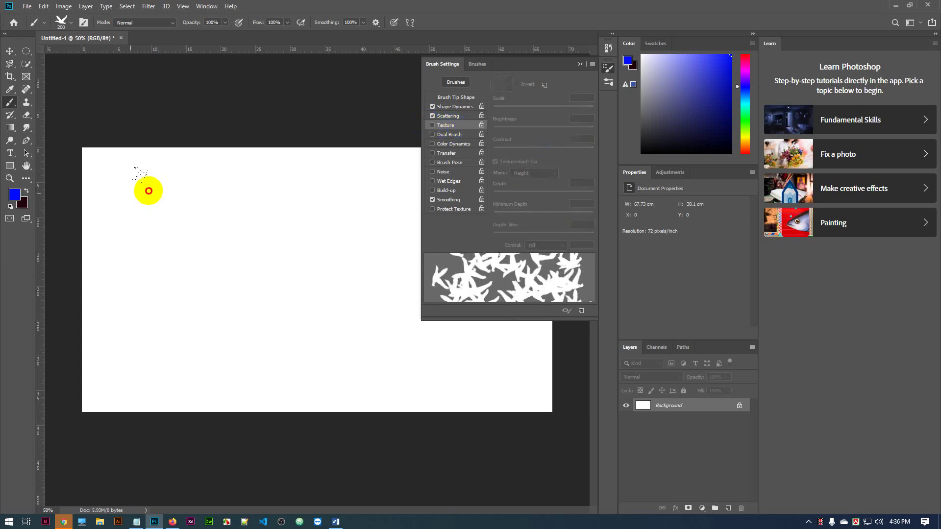
drag(148, 190, 298, 175)
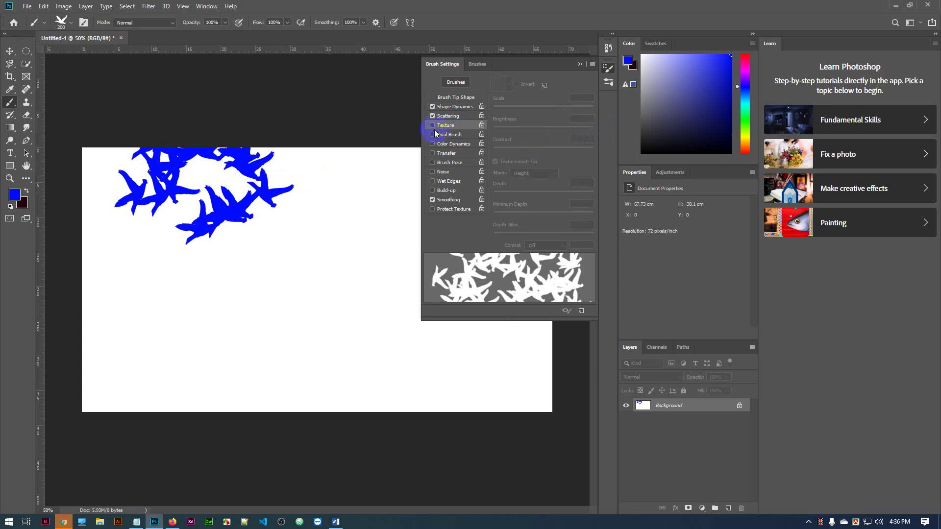
- Enable Texture for the bird brush and set its Scale to 1% and Brightness to -150
click(450, 128)
drag(565, 108, 475, 110)
drag(540, 130, 479, 131)
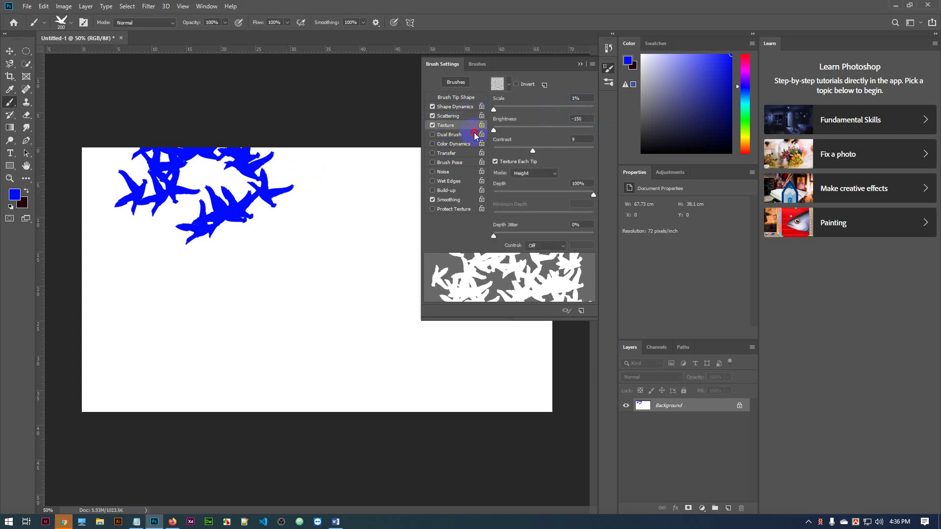
- Set the Texture Scale to 180%, Brightness to -94 and Contrast to -16, and paint a scattered bird stroke about 30 cm wide below the existing one
drag(534, 151, 563, 108)
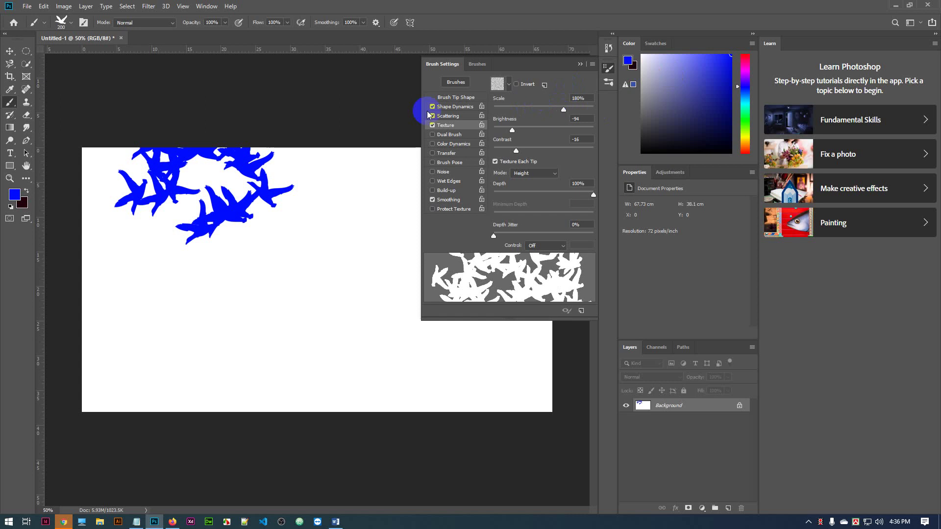
mouse_move(173, 306)
mouse_down()
mouse_move(355, 279)
mouse_move(368, 262)
mouse_move(181, 369)
mouse_move(43, 371)
mouse_up()
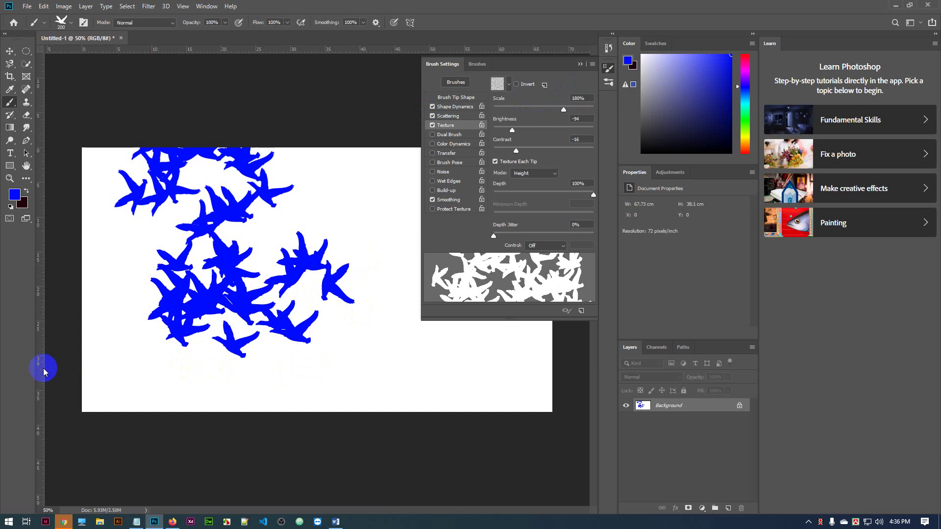
- Compare the edges of the textured and untextured bird strokes up close, and undo the textured stroke
key(ctrl+plus)
key(ctrl+plus)
key(ctrl+plus)
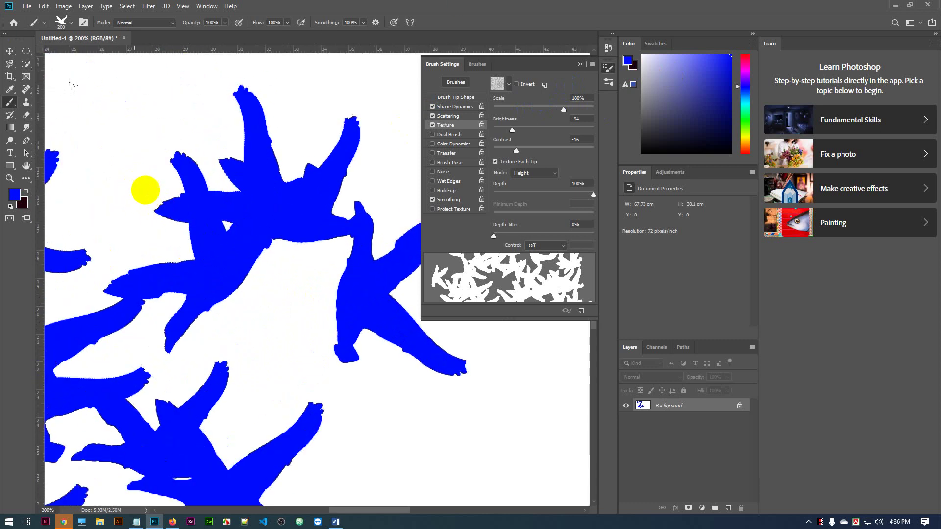
drag(133, 168, 315, 342)
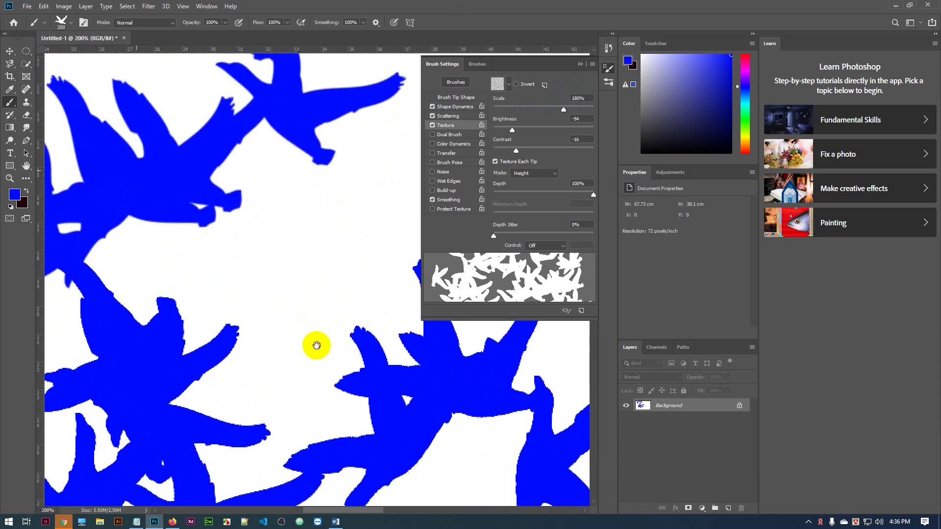
drag(275, 195, 469, 290)
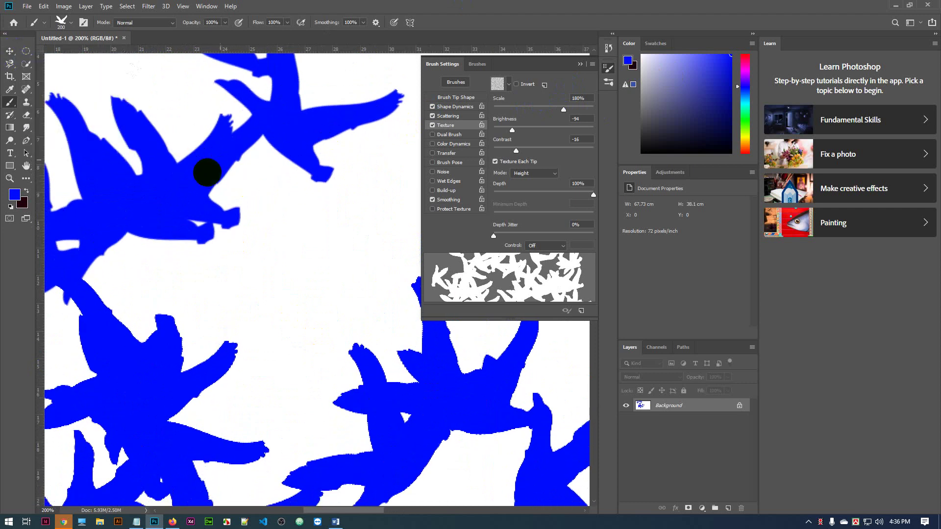
click(10, 50)
click(199, 181)
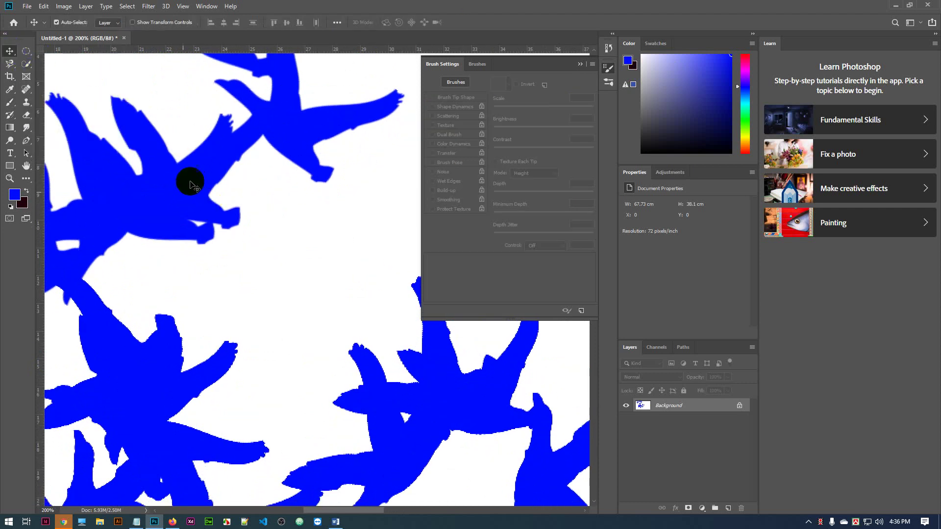
click(167, 362)
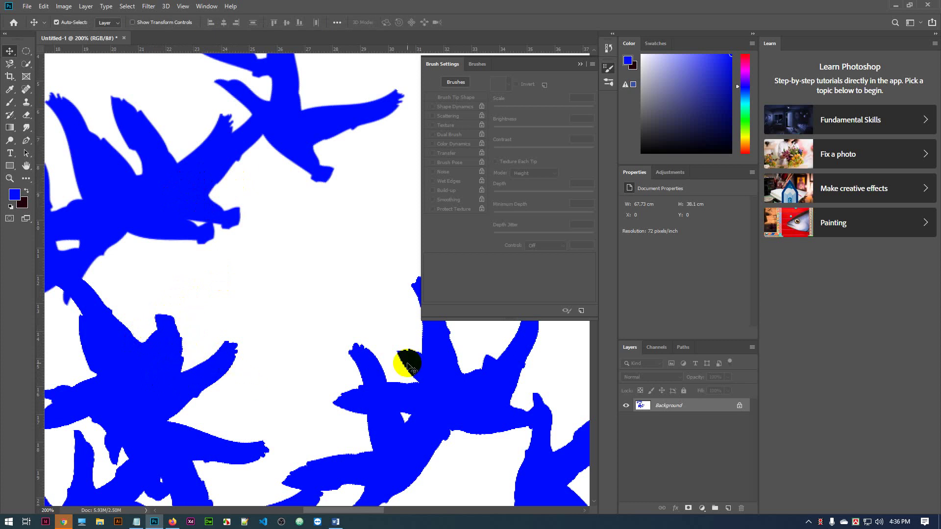
click(11, 104)
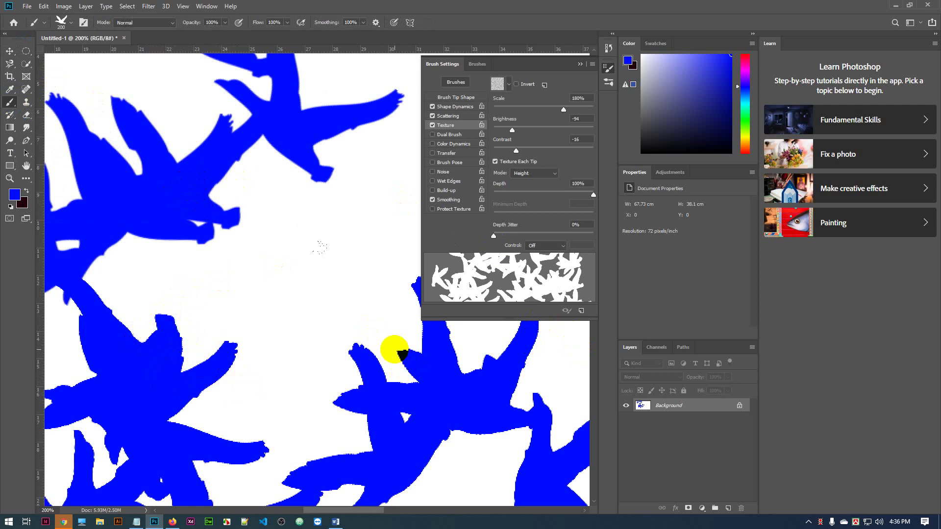
scroll(396, 349, down, 3)
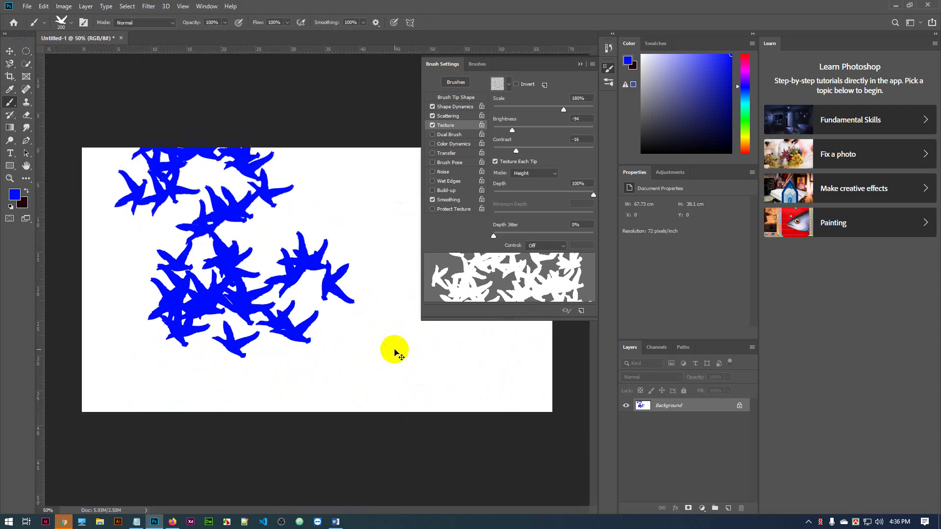
key(ctrl+z)
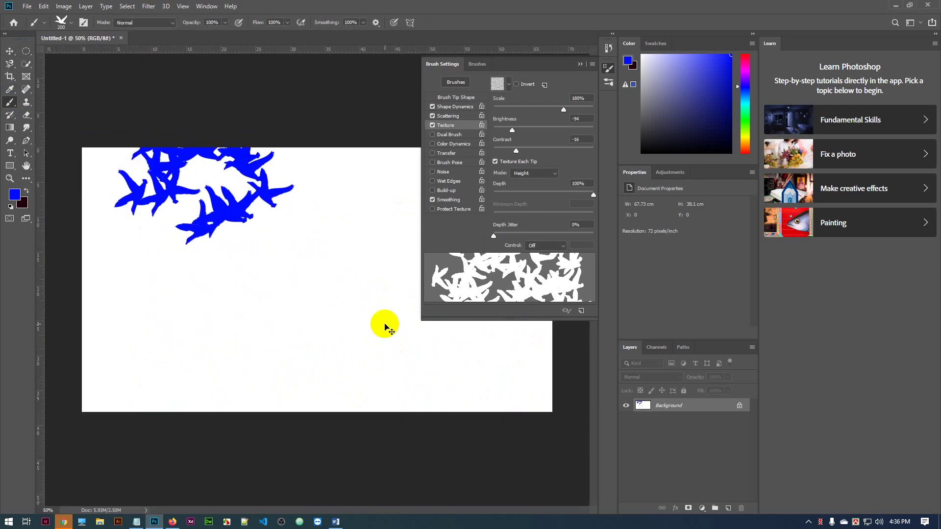
- Enable Dual Brush for the bird brush and choose the 175 px tip as its second tip
click(456, 136)
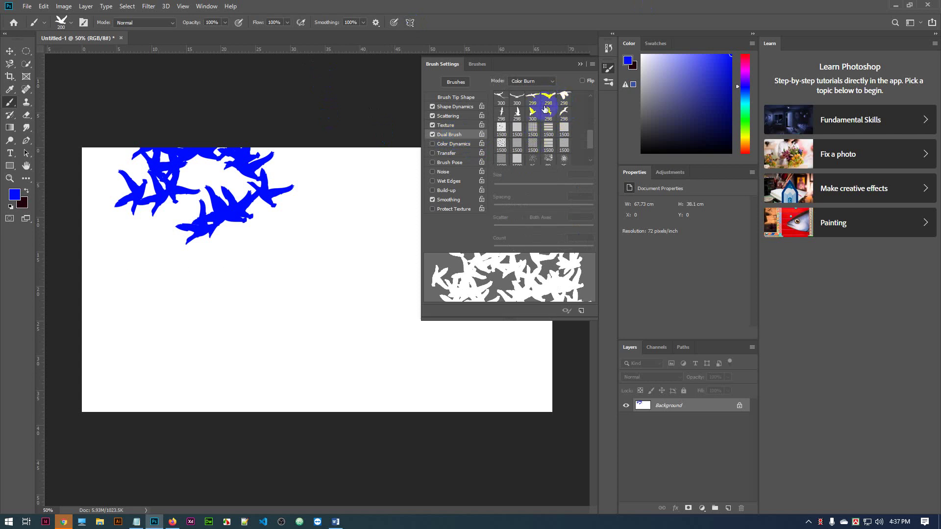
scroll(558, 115, up, 3)
scroll(558, 118, up, 3)
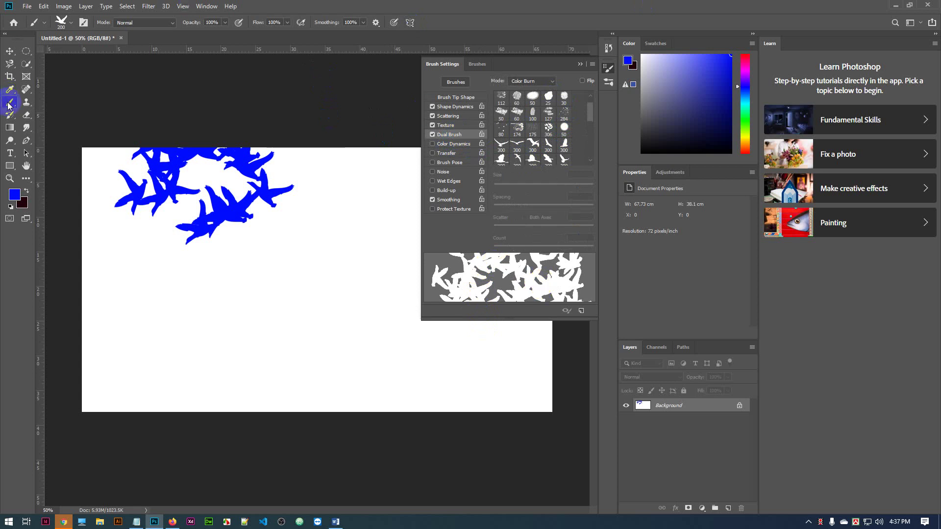
scroll(555, 122, up, 1)
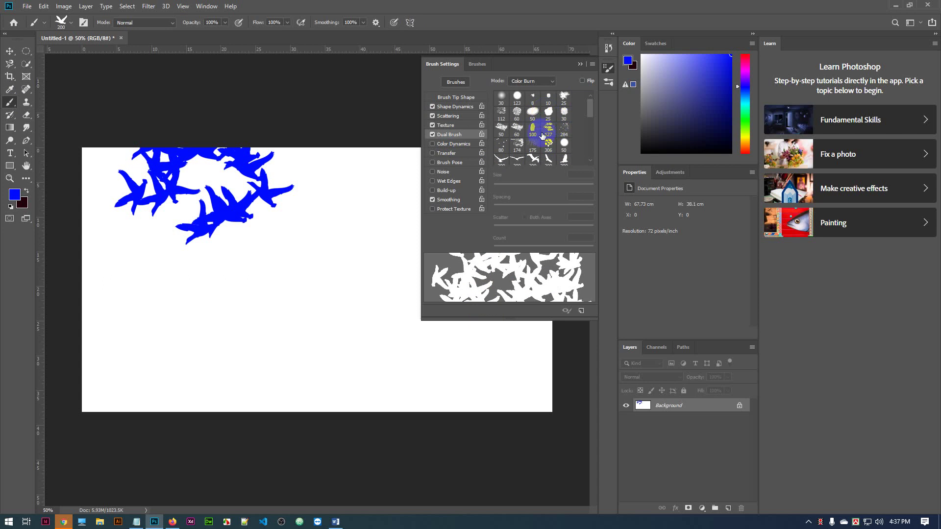
scroll(544, 135, down, 1)
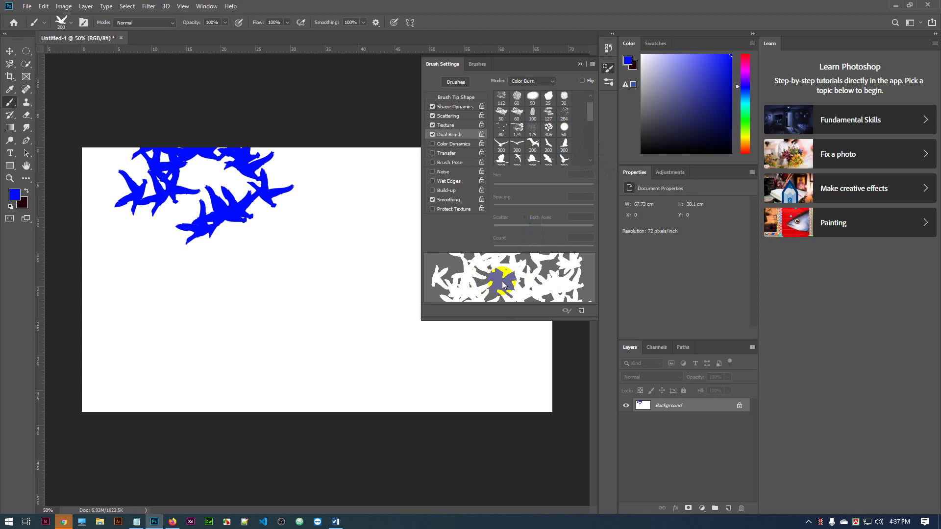
click(532, 129)
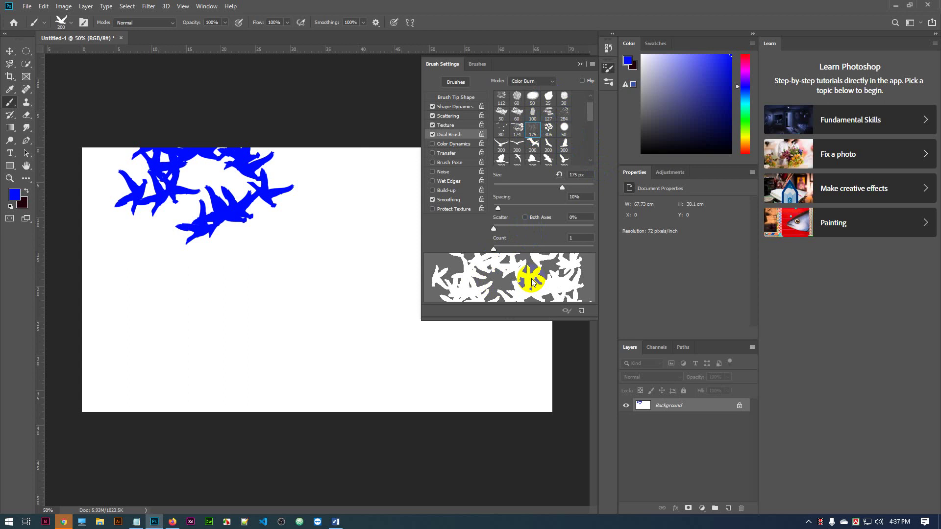
- Switch the second tip to a 1500 px textured tip and paint scattered birds about 33 cm wide below the existing stroke
scroll(538, 135, down, 2)
scroll(543, 132, down, 3)
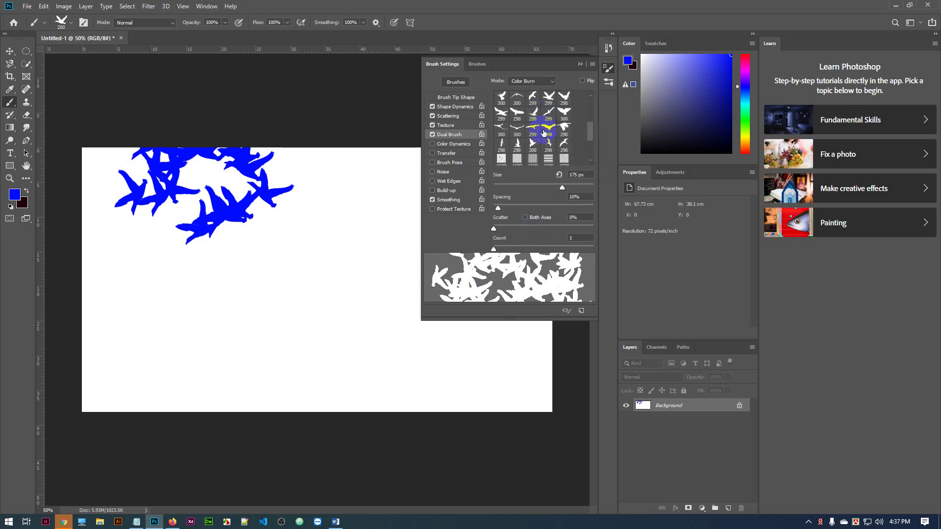
scroll(543, 132, down, 1)
click(533, 146)
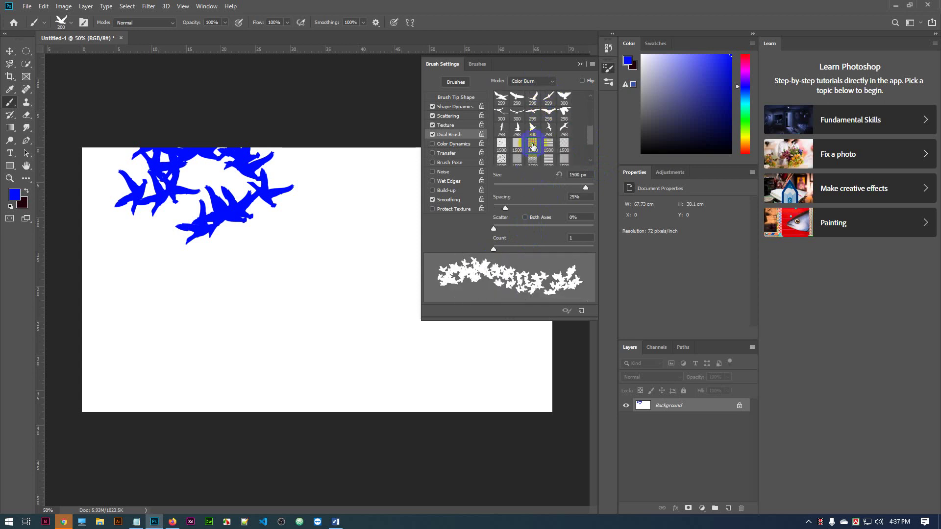
mouse_move(492, 308)
mouse_down()
mouse_move(149, 327)
mouse_move(245, 315)
mouse_move(347, 284)
mouse_move(418, 403)
mouse_up()
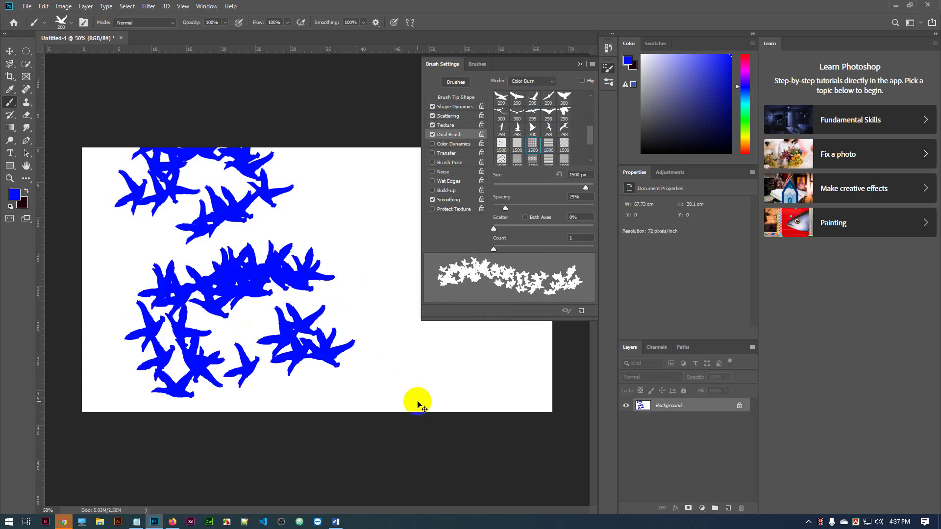
- Inspect the Dual Brush stroke, turn off Dual Brush and Texture, and undo all bird strokes to clear the canvas
scroll(418, 402, up, 6)
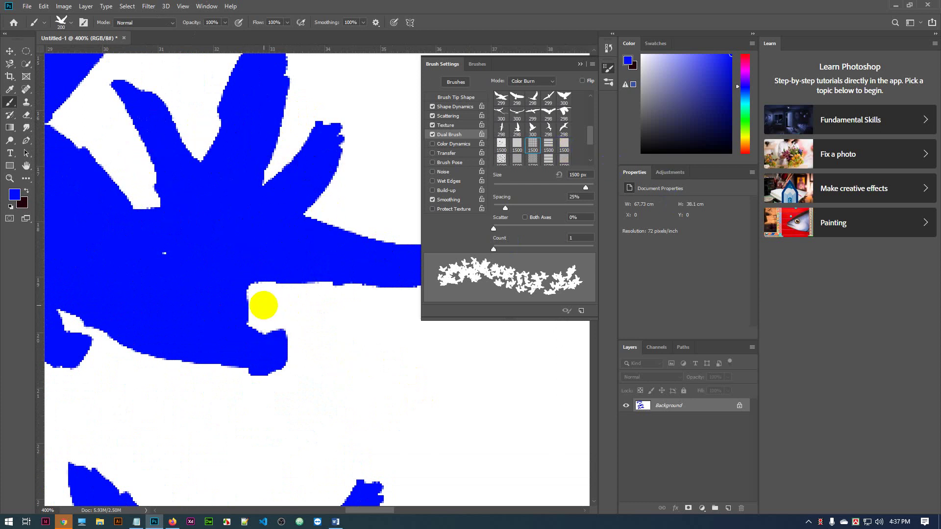
scroll(263, 305, down, 5)
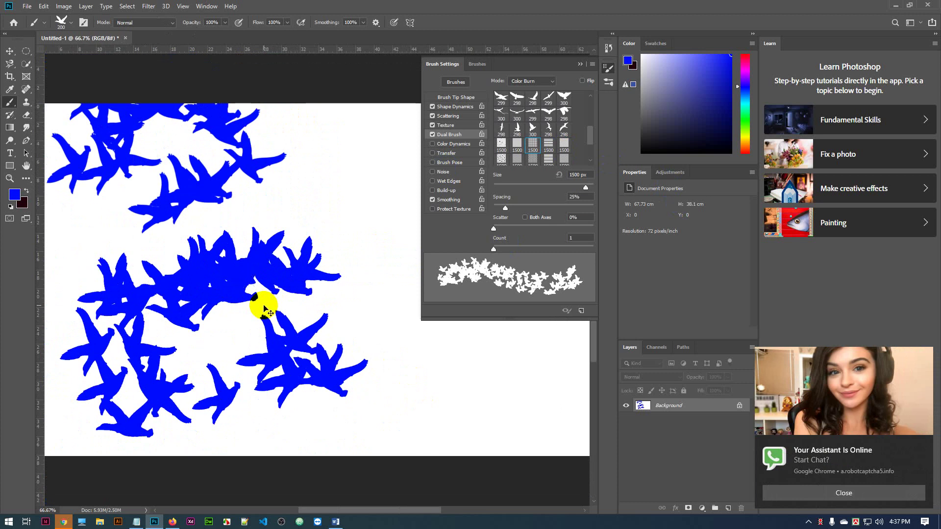
scroll(263, 305, down, 1)
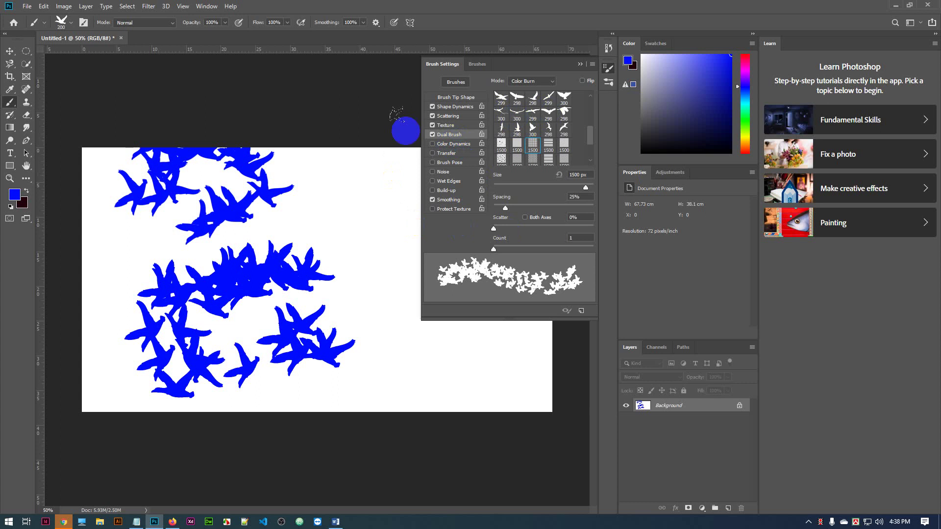
click(432, 134)
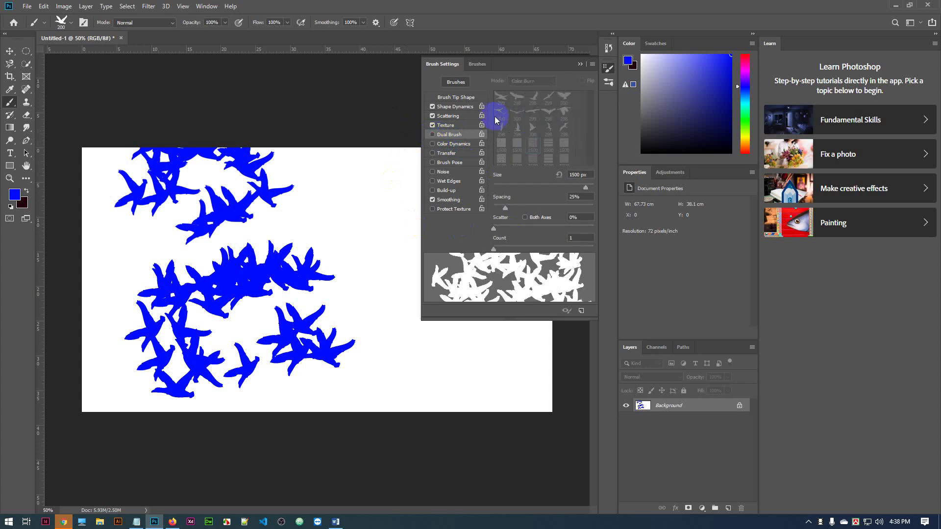
click(432, 125)
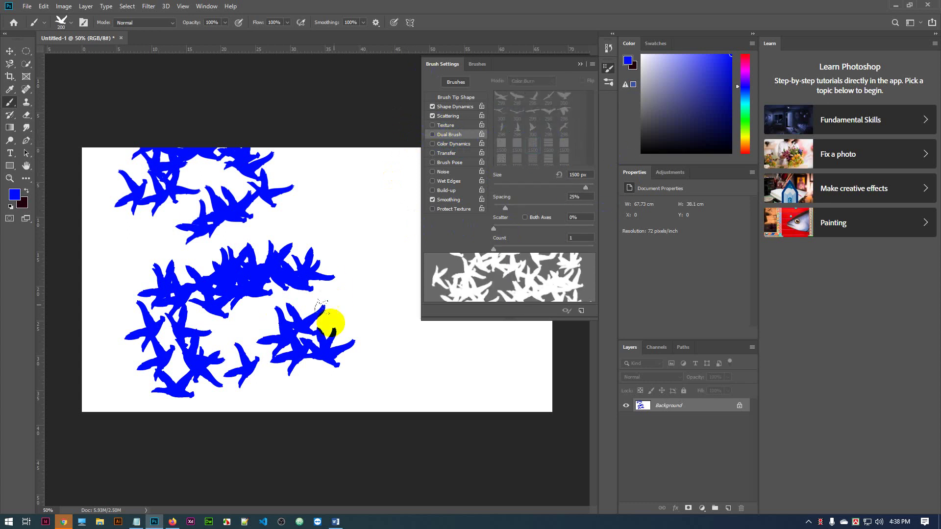
key(ctrl+z)
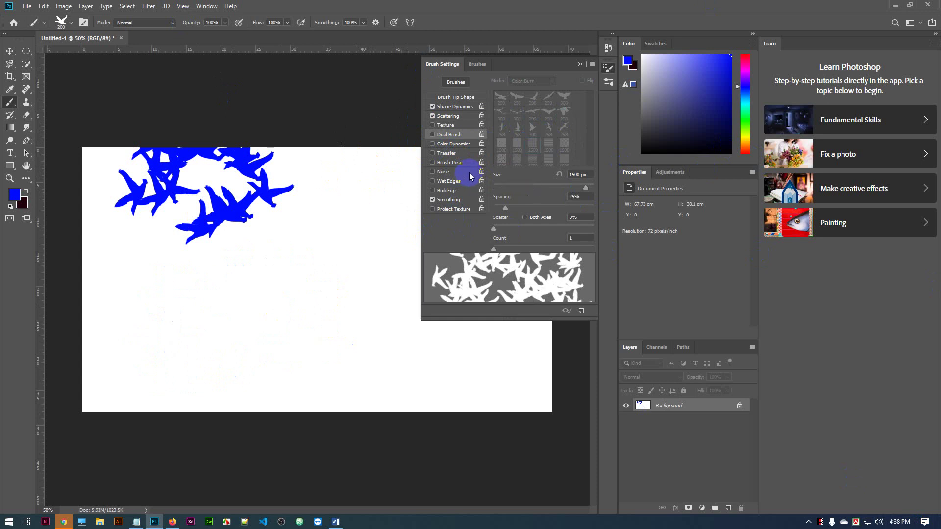
key(ctrl+z)
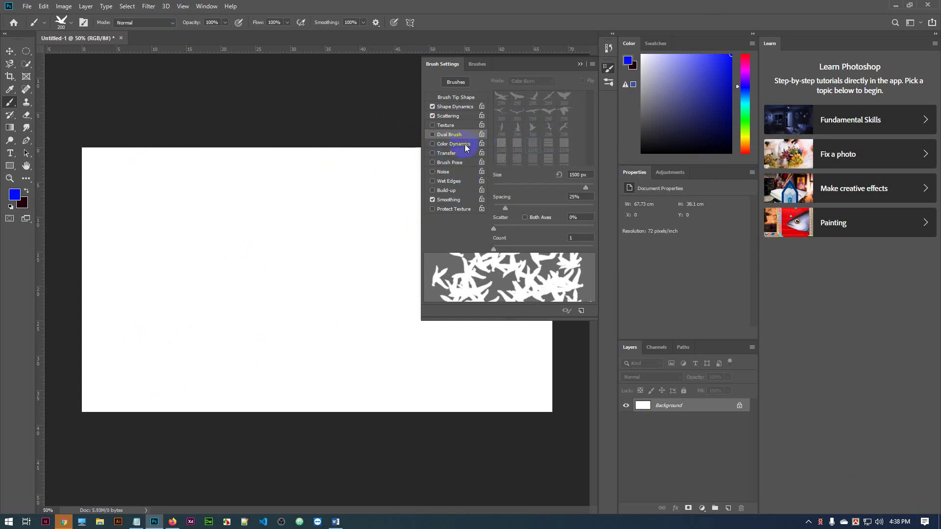
- Enable Color Dynamics with Apply Per Tip on, and set Foreground/Background, Hue and Saturation Jitter to 0%
click(465, 146)
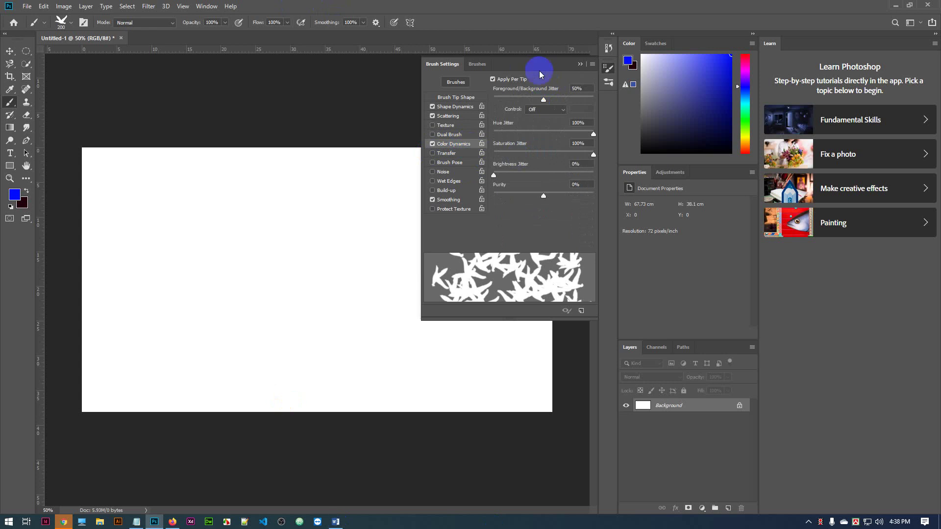
click(495, 80)
drag(536, 99, 481, 93)
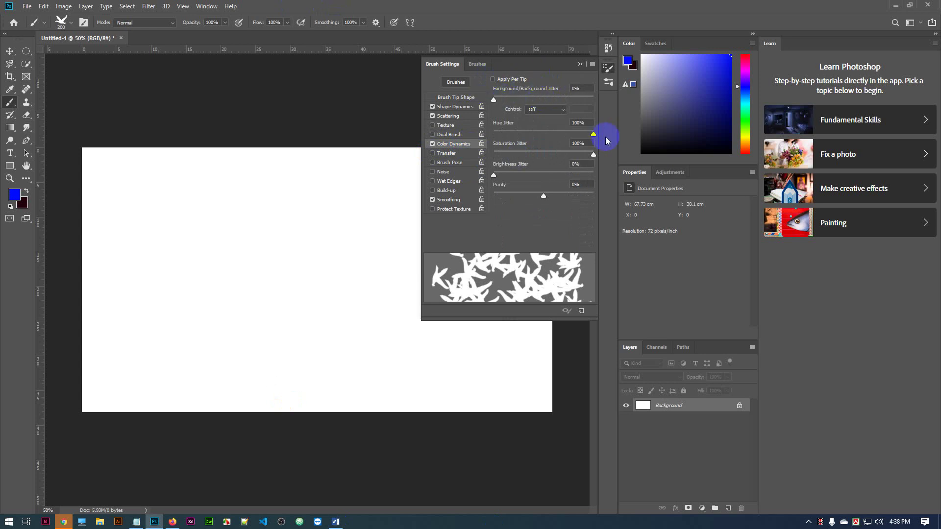
drag(594, 134, 479, 132)
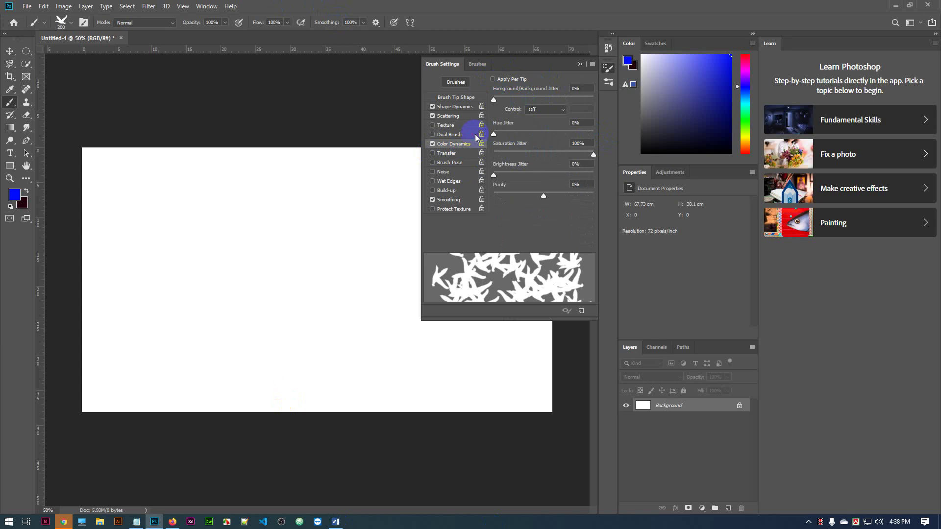
drag(576, 156, 453, 157)
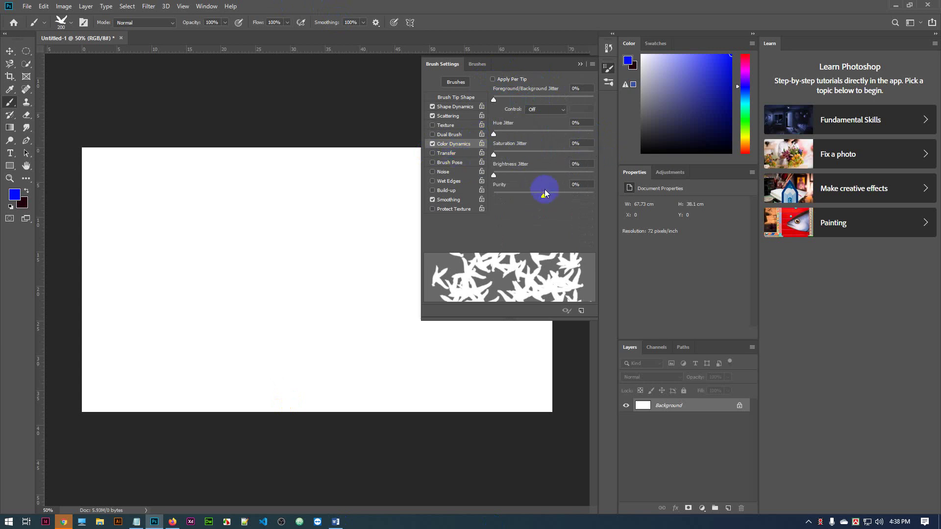
mouse_move(542, 195)
mouse_down()
mouse_move(492, 195)
mouse_move(545, 195)
mouse_up()
click(492, 79)
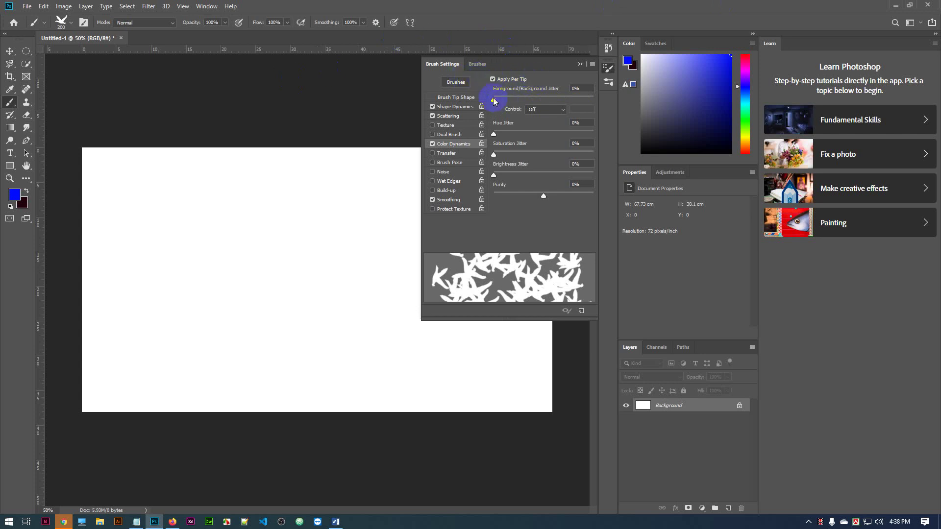
- Set Foreground/Background Jitter to 30%, Hue Jitter to 100%, Saturation Jitter to 46% and Brightness Jitter to 26%, leaving Control off
drag(493, 99, 516, 98)
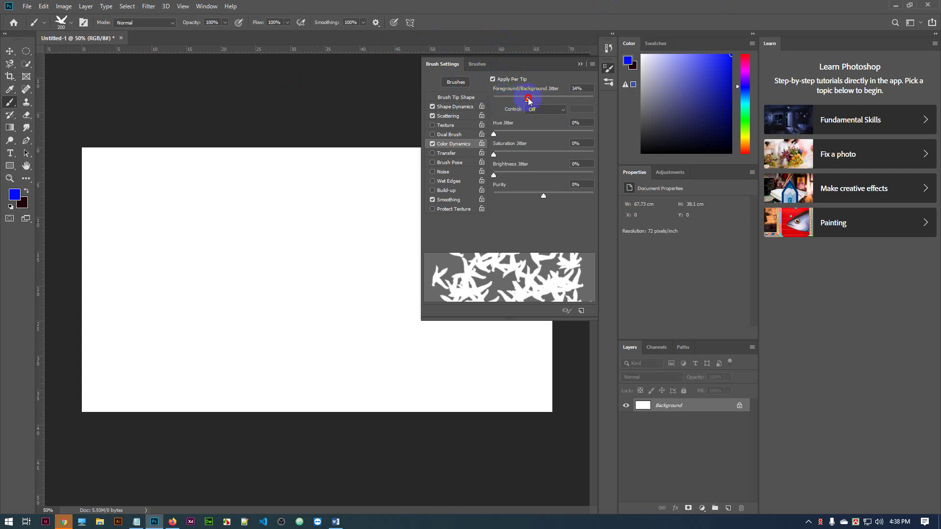
click(559, 109)
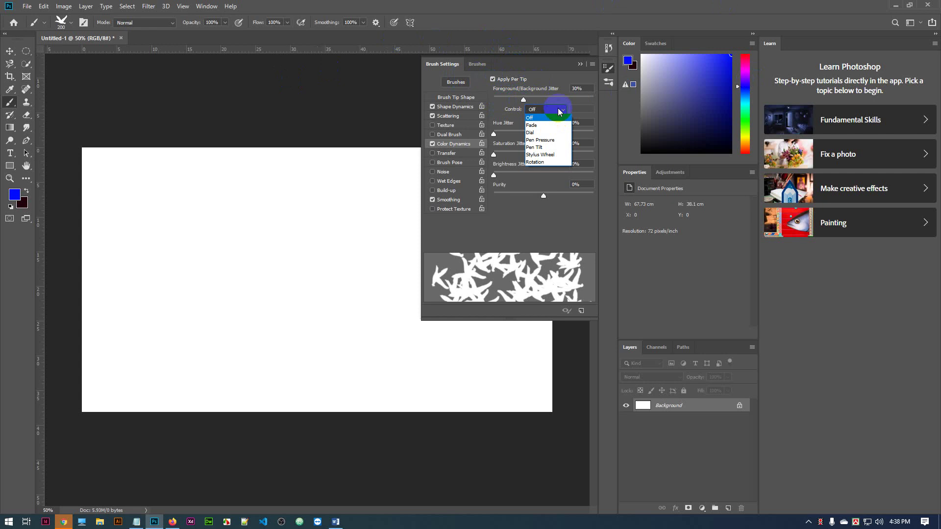
click(559, 110)
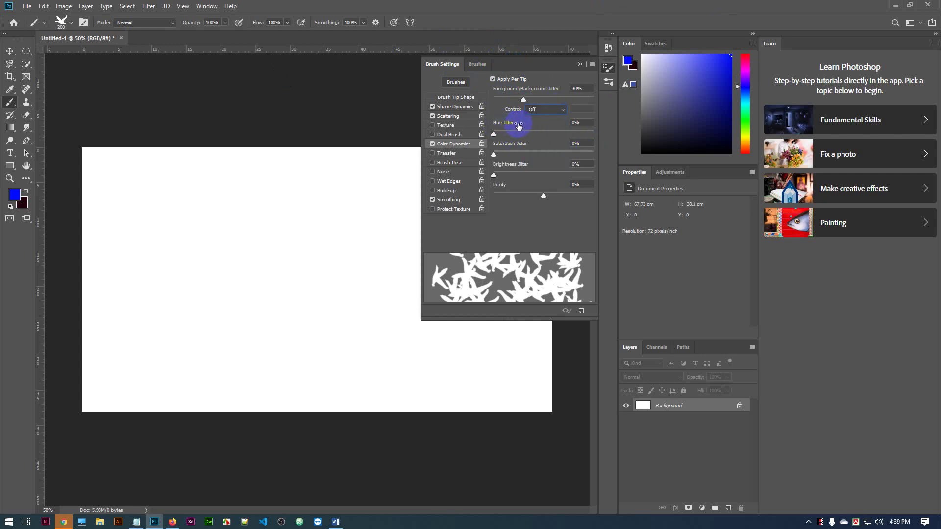
drag(497, 137, 600, 130)
drag(496, 154, 529, 154)
drag(525, 154, 546, 155)
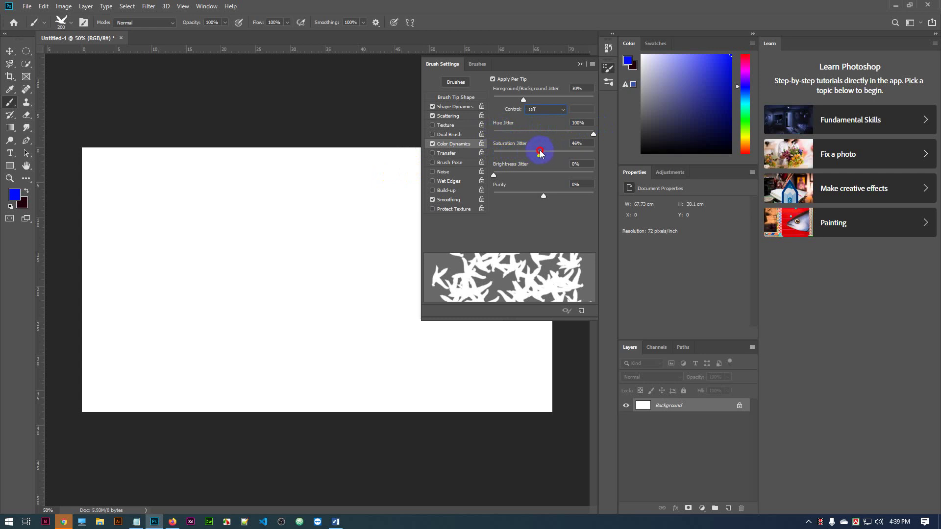
drag(494, 176, 510, 175)
drag(518, 175, 521, 177)
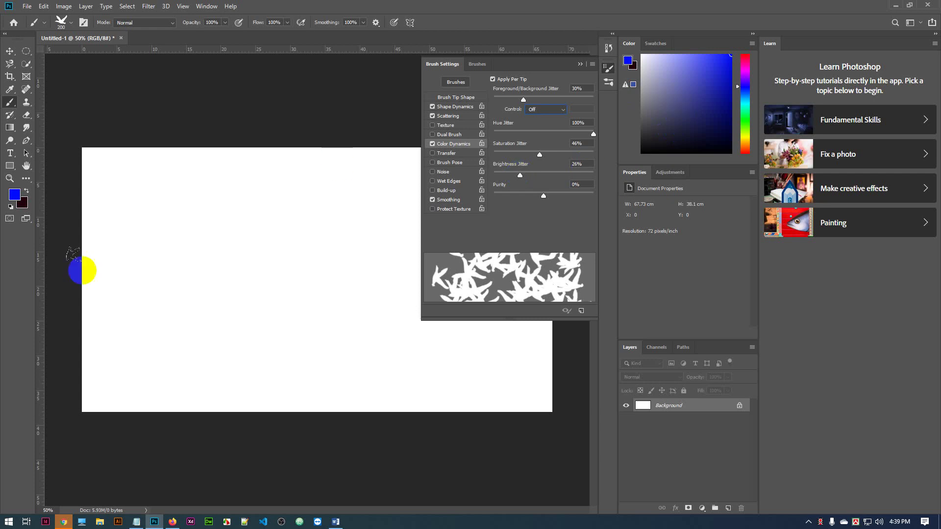
- Test the Color Dynamics jitter by painting multicoloured bird strokes across the canvas, and undo them all
mouse_move(132, 283)
mouse_down()
mouse_move(338, 213)
mouse_move(353, 272)
mouse_move(327, 311)
mouse_up()
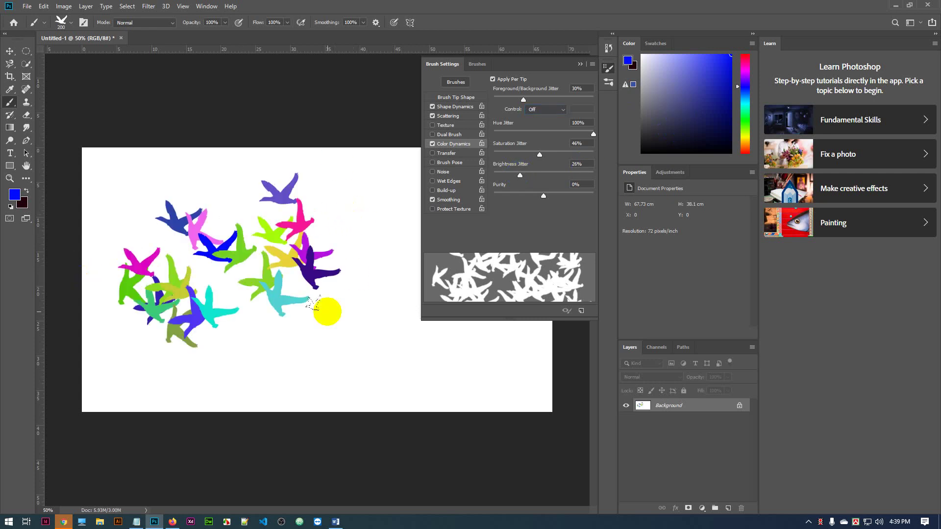
key(ctrl+z)
mouse_move(98, 166)
mouse_down()
mouse_move(93, 152)
mouse_move(311, 311)
mouse_move(486, 337)
mouse_up()
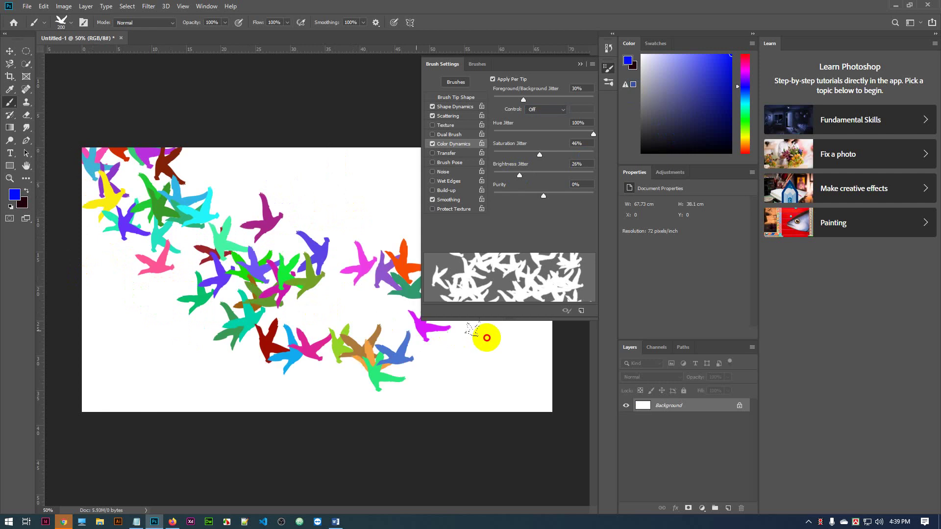
mouse_move(94, 389)
mouse_down()
mouse_move(311, 196)
mouse_move(426, 166)
mouse_move(517, 182)
mouse_up()
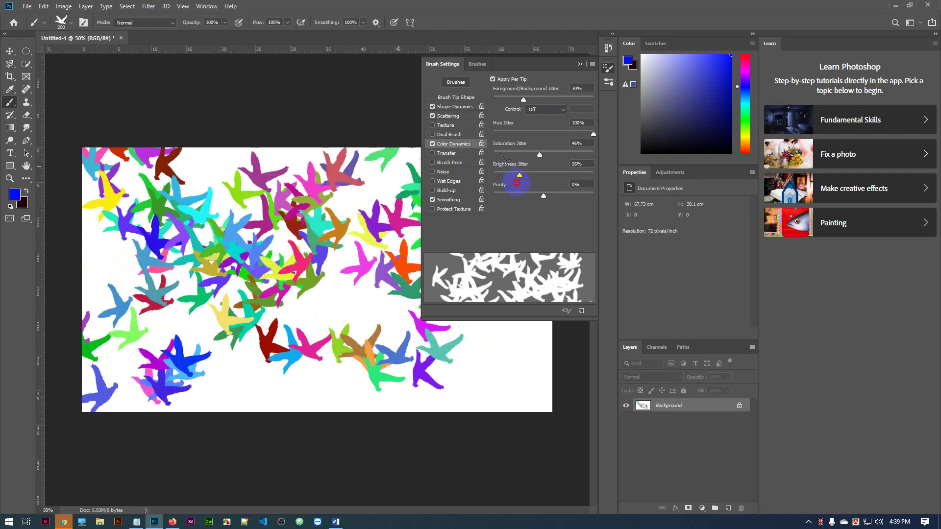
key(ctrl+z)
click(173, 188)
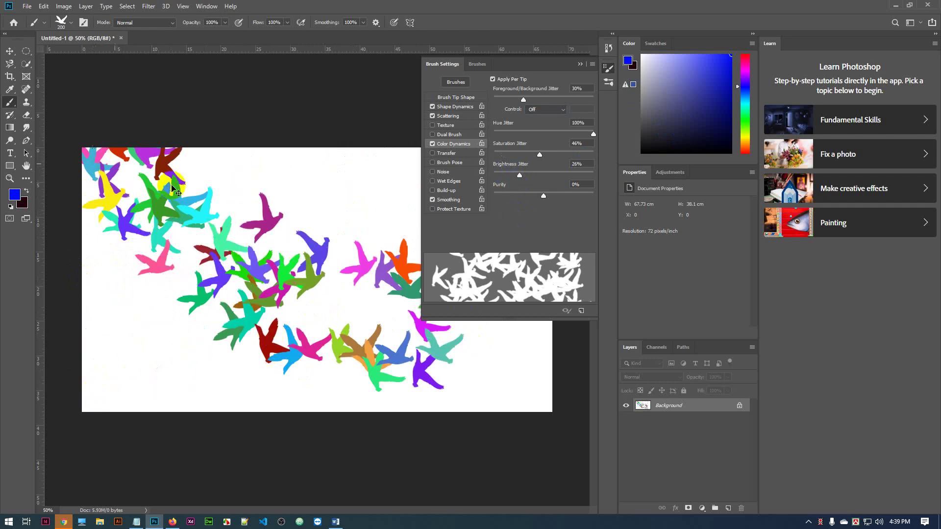
key(ctrl+z)
key(ctrl+z)
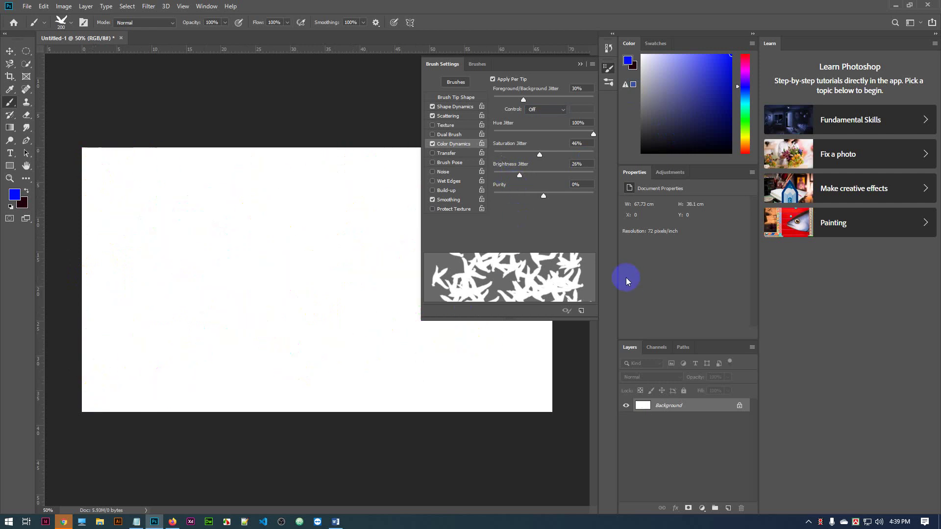
- Set the Scattering Count to 3, paint a dense diagonal stroke of birds down the canvas, and undo it
click(447, 116)
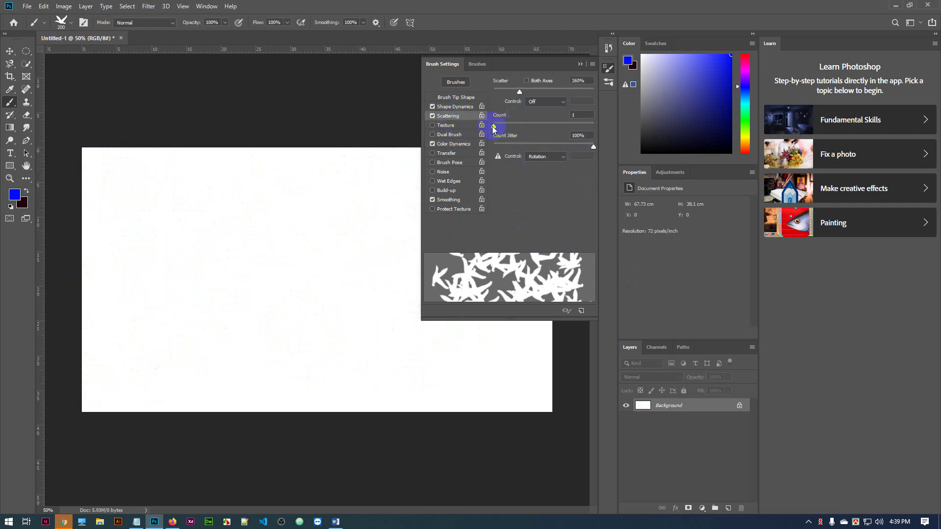
mouse_move(493, 129)
mouse_down()
mouse_move(525, 128)
mouse_move(509, 126)
mouse_up()
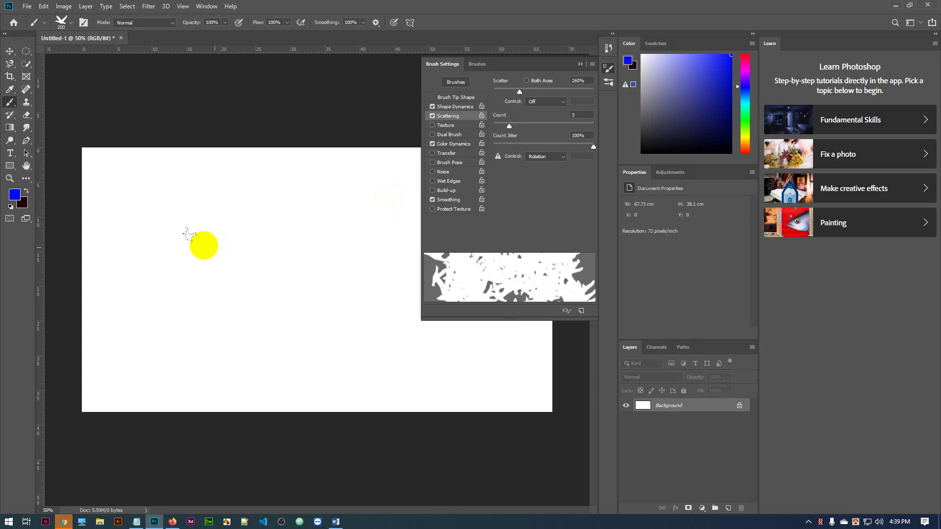
drag(113, 183, 416, 360)
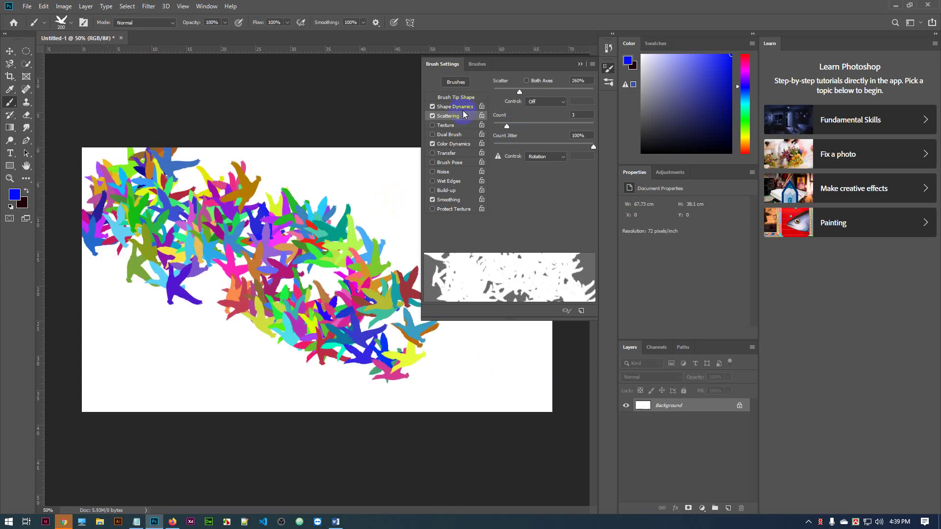
key(ctrl+z)
- Lower the Scattering Count to 2, paint another diagonal stroke of birds across the canvas, and undo it
drag(502, 128, 500, 126)
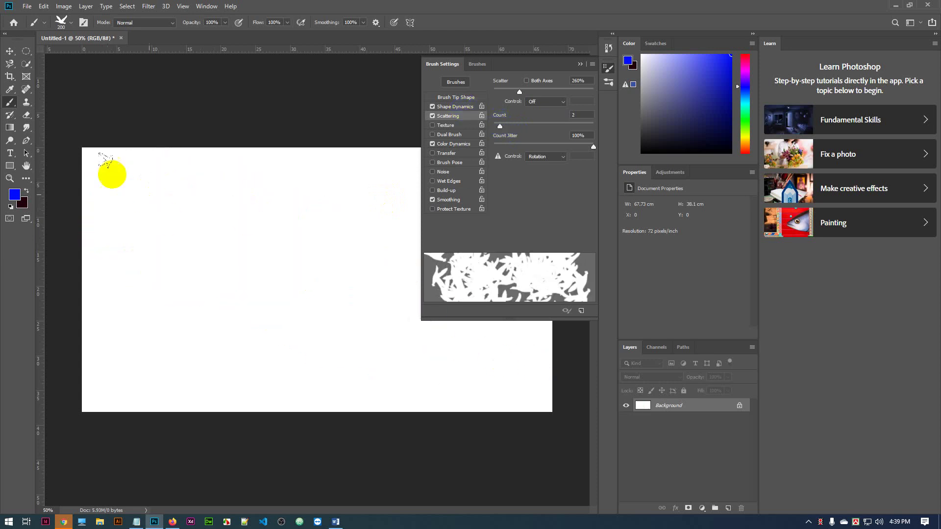
drag(109, 168, 536, 367)
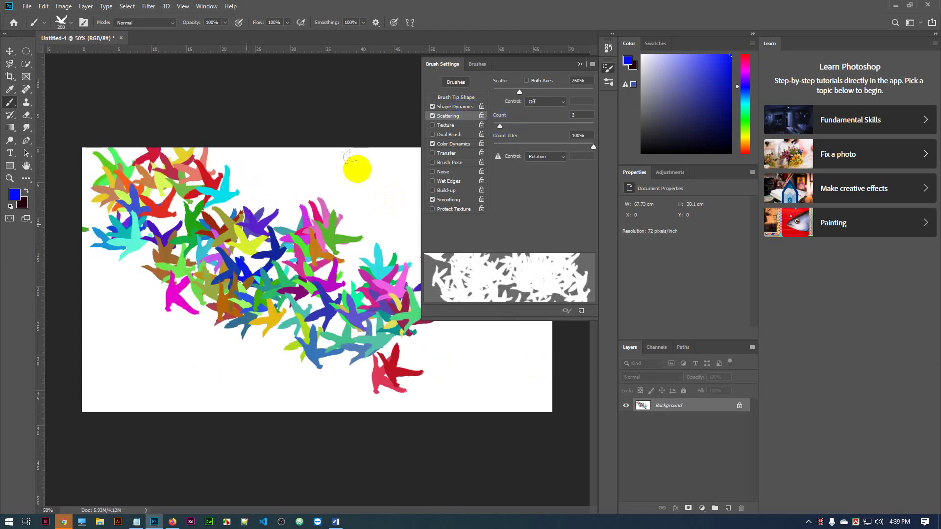
key(ctrl+z)
- Set the Scattering Count to 1 and paint birds rising from the canvas's lower-left corner and across its upper-left area
click(487, 130)
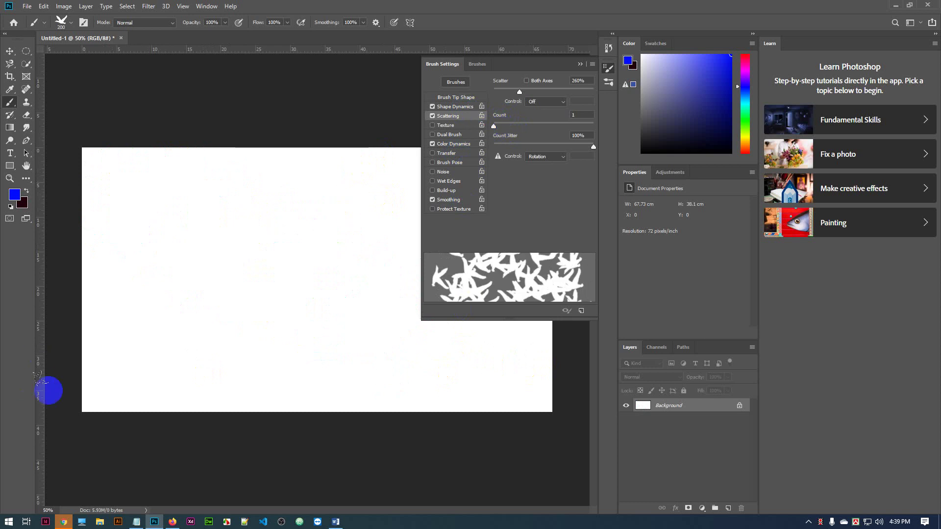
mouse_move(98, 390)
mouse_down()
mouse_move(274, 289)
mouse_move(401, 292)
mouse_up()
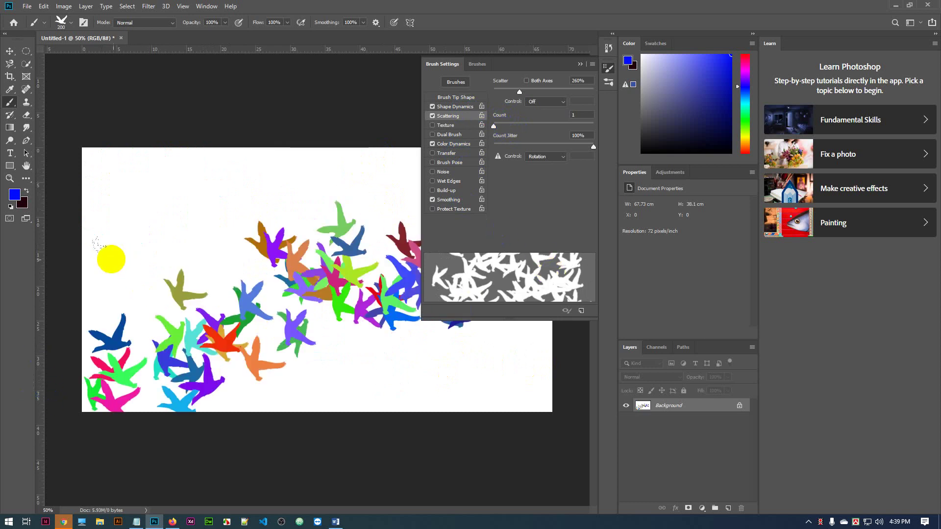
drag(109, 256, 201, 142)
click(441, 362)
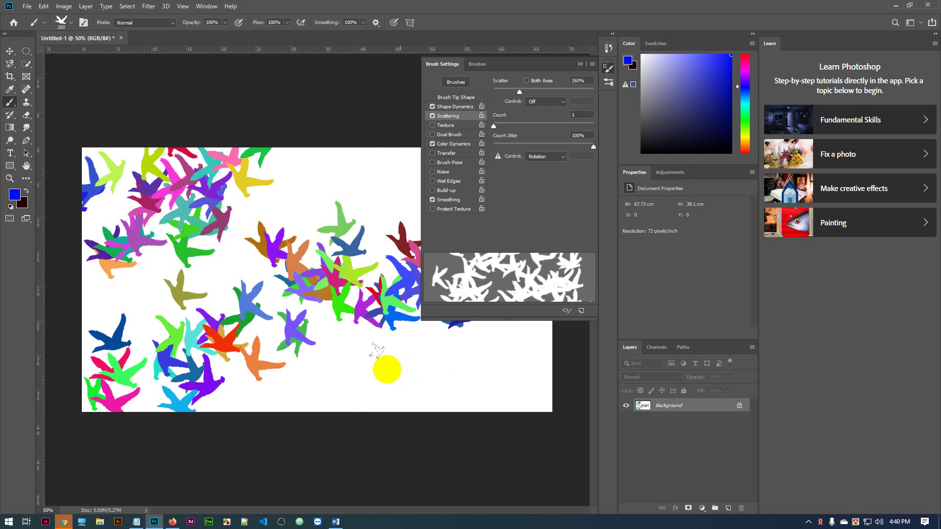
key(x)
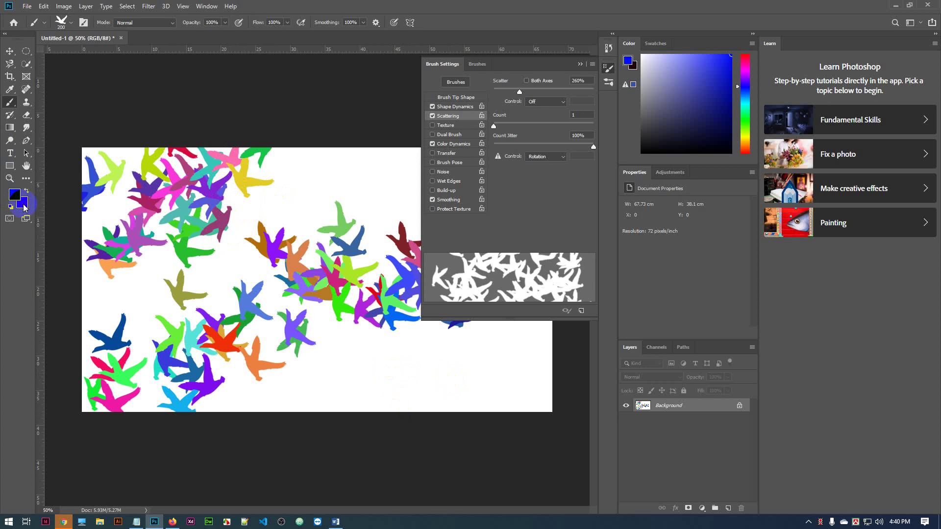
key(x)
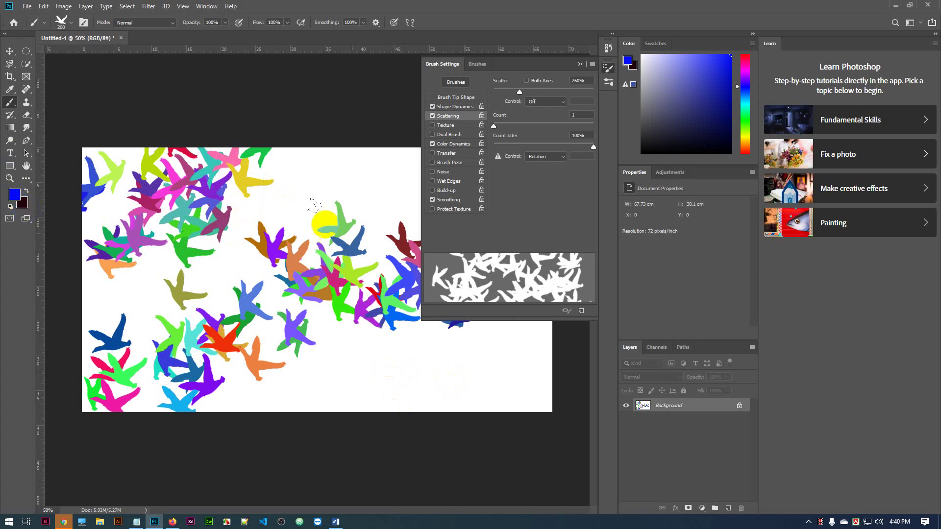
click(344, 272)
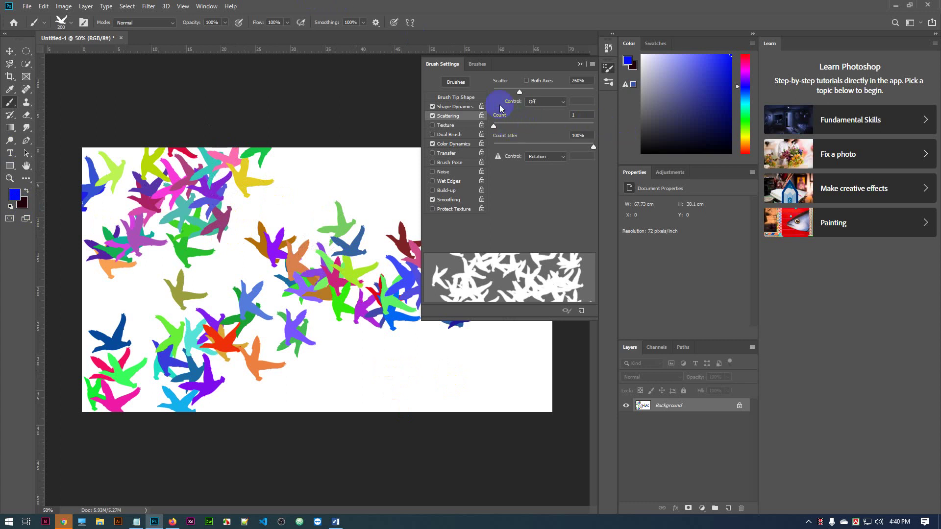
- Return to the Color Dynamics settings and undo the bird strokes to clear the canvas
click(463, 144)
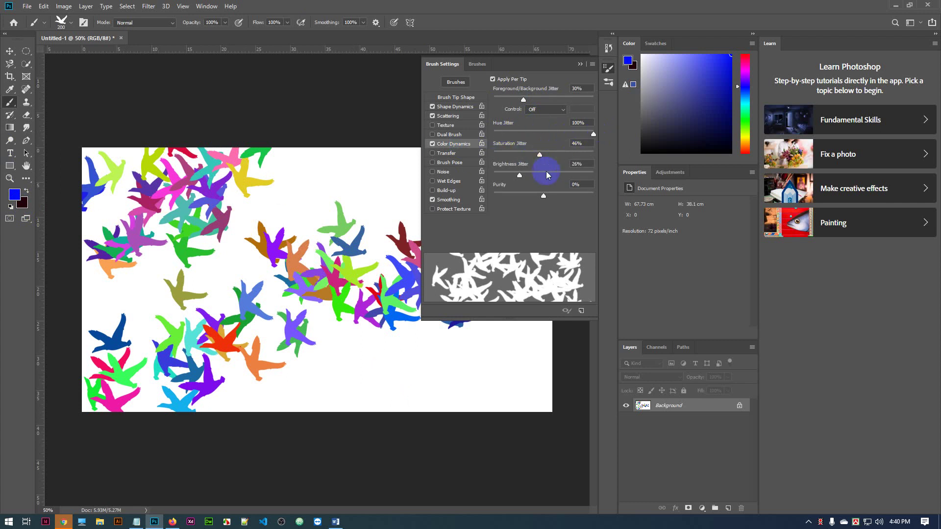
key(ctrl+z)
key(ctrl+z)
key(ctrl+z)
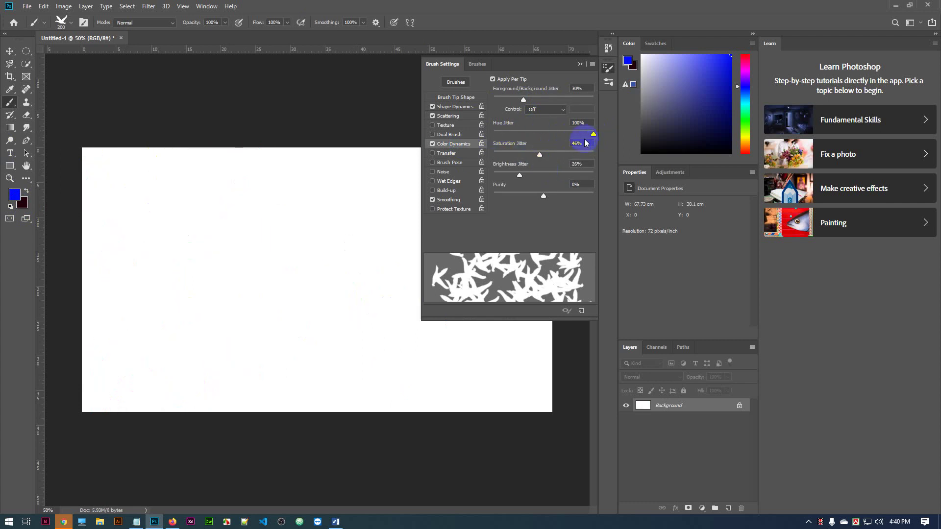
- Set Hue Jitter to 47%, paint a test stroke of birds about 44 cm wide, and undo it
drag(594, 137, 540, 141)
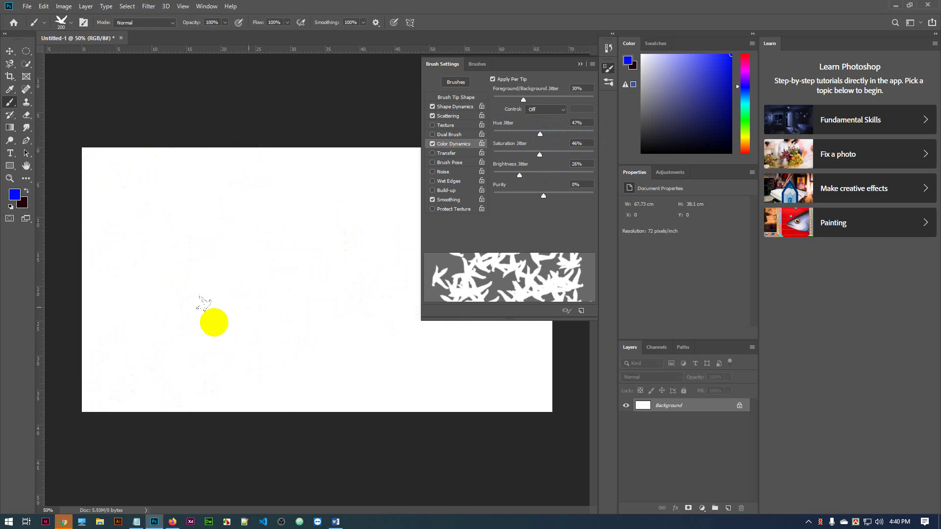
mouse_move(152, 321)
mouse_down()
mouse_move(294, 275)
mouse_move(375, 267)
mouse_up()
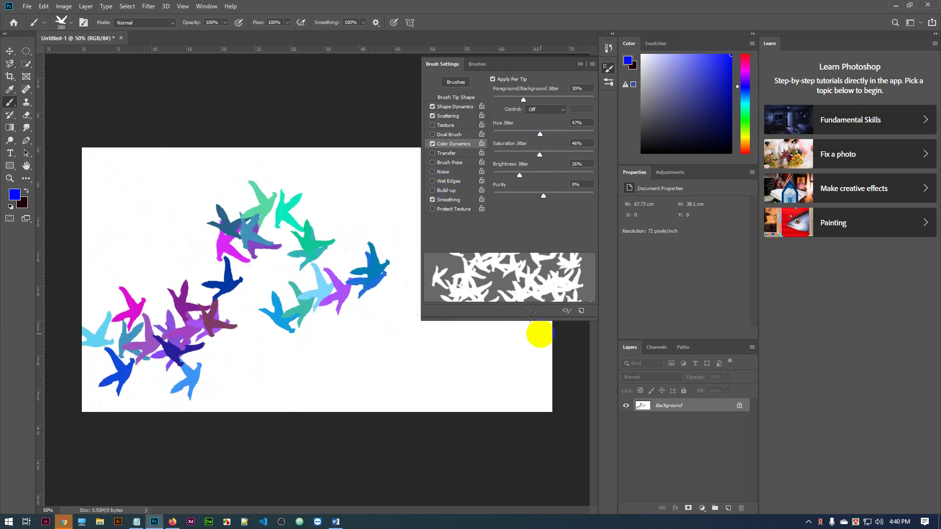
key(ctrl+z)
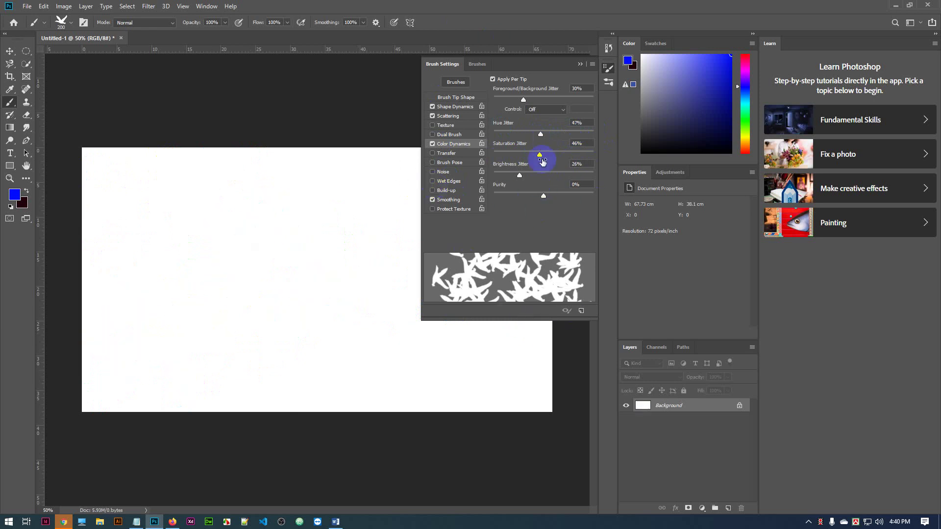
- Set Saturation Jitter to 100%, paint a test group of birds about 43 cm wide, and undo it
drag(541, 156, 618, 151)
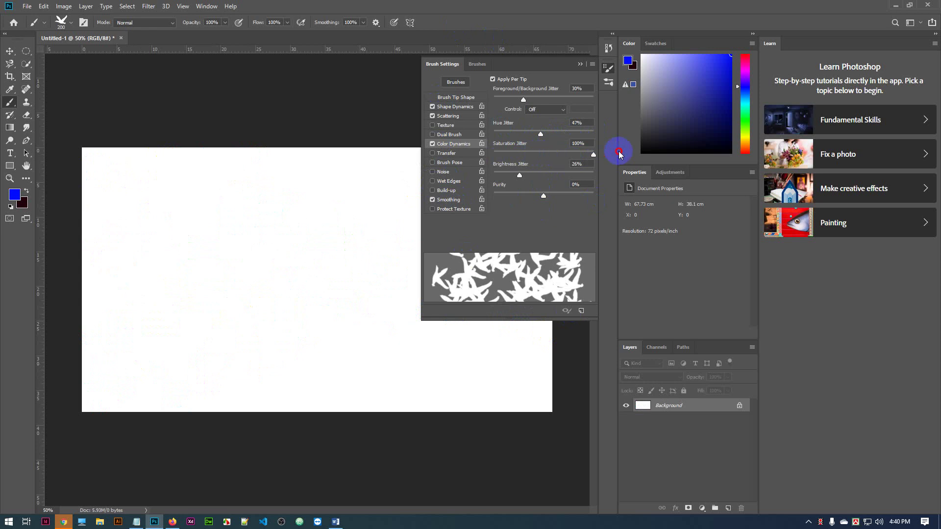
mouse_move(159, 289)
mouse_down()
mouse_move(262, 256)
mouse_move(374, 260)
mouse_up()
click(348, 184)
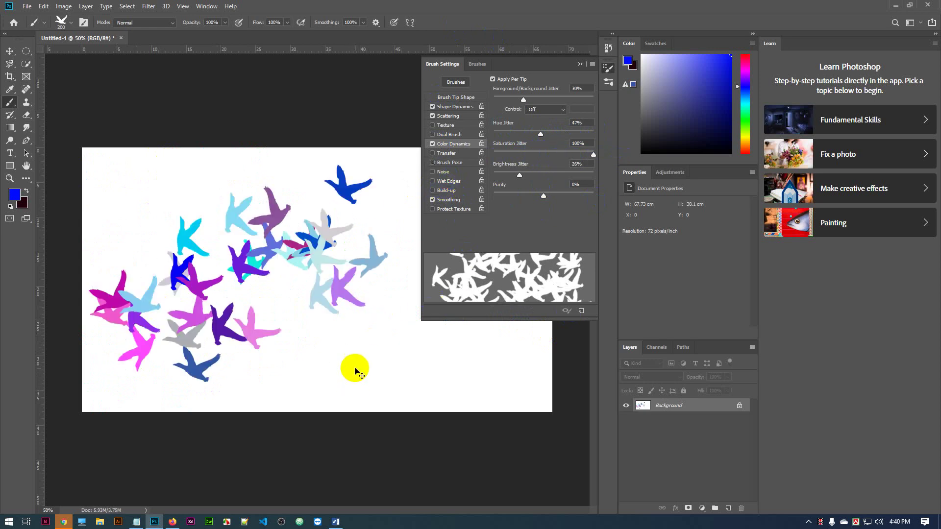
key(ctrl+z)
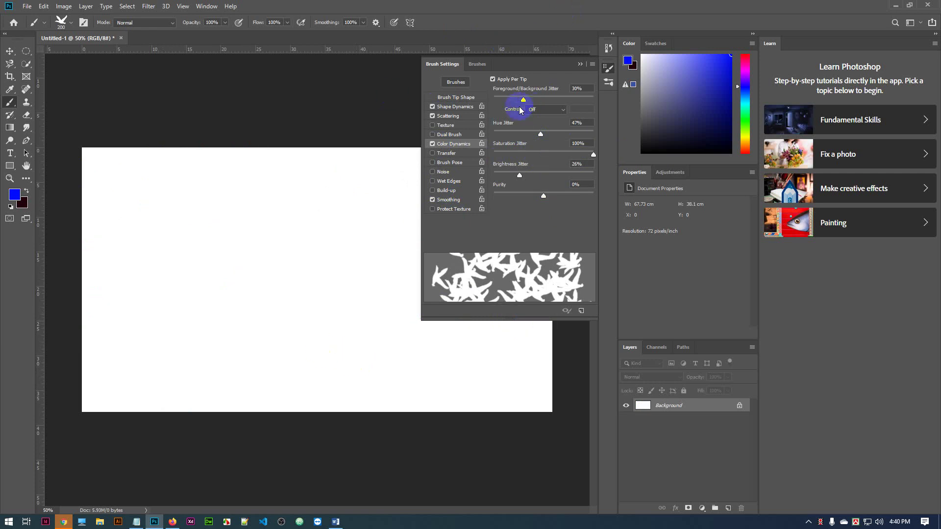
- Set the Foreground/Background Jitter Control to Fade, change it to Dial, and paint a rising stroke of birds about 44 cm wide
click(562, 110)
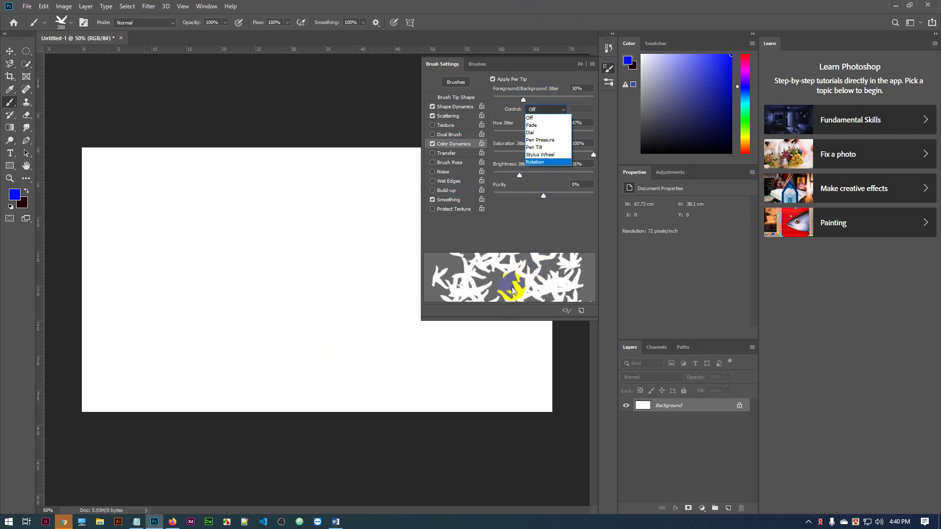
click(541, 126)
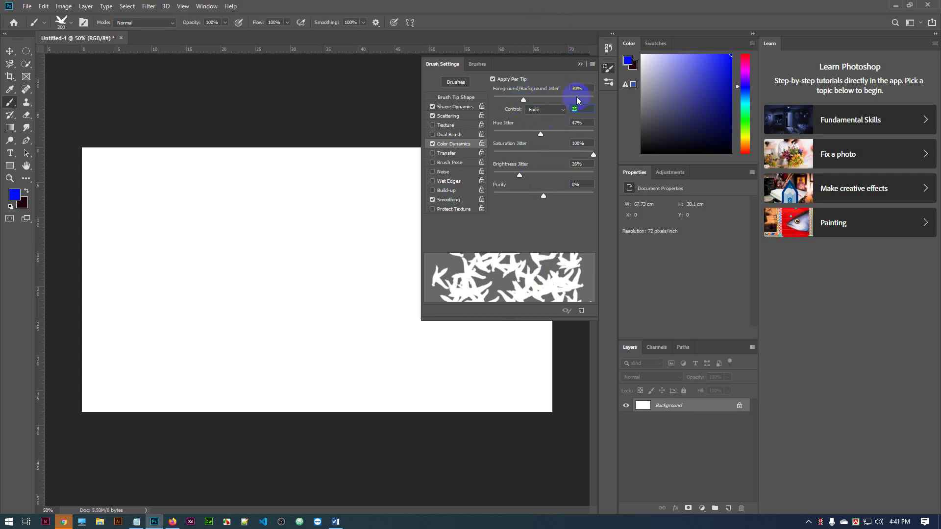
click(554, 109)
click(552, 110)
click(540, 136)
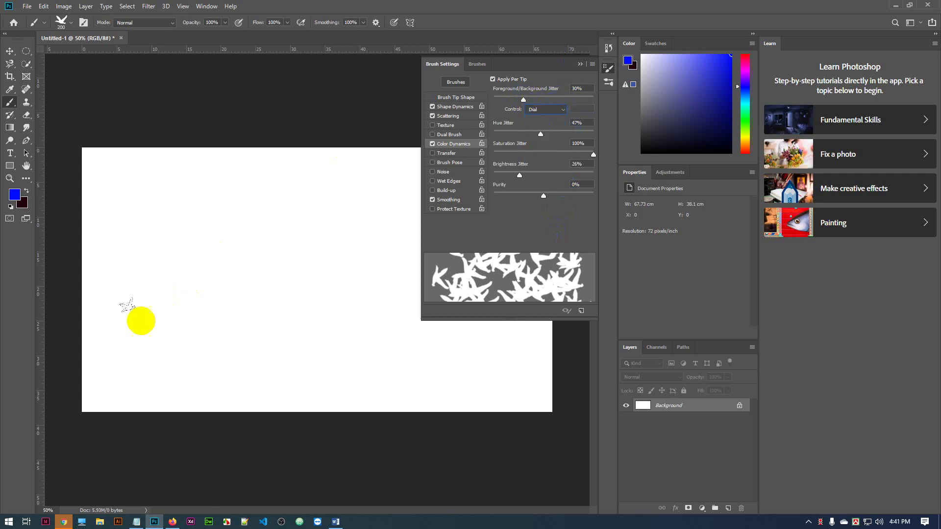
mouse_move(126, 345)
mouse_down()
mouse_move(210, 267)
mouse_move(399, 186)
mouse_up()
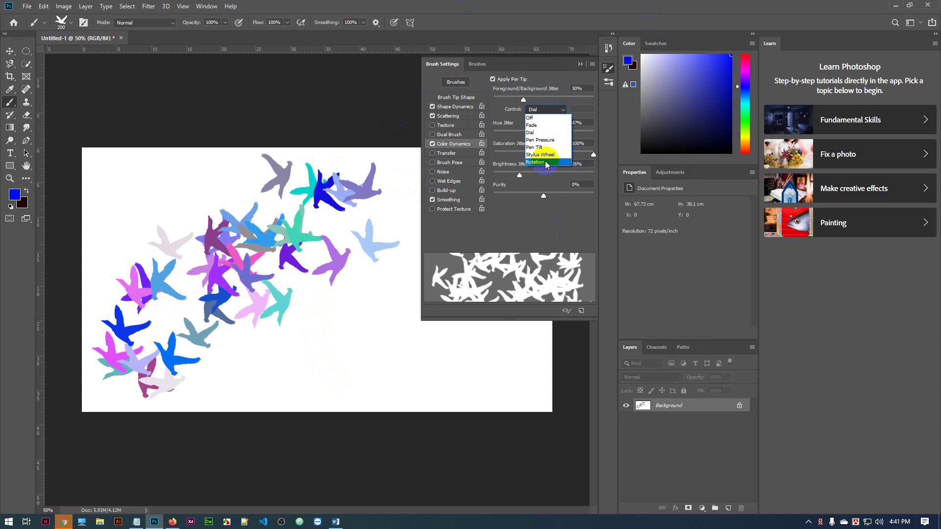
- Set Control to Pen Pressure and Saturation Jitter to 46%, and undo the bird stroke to clear the canvas
click(542, 140)
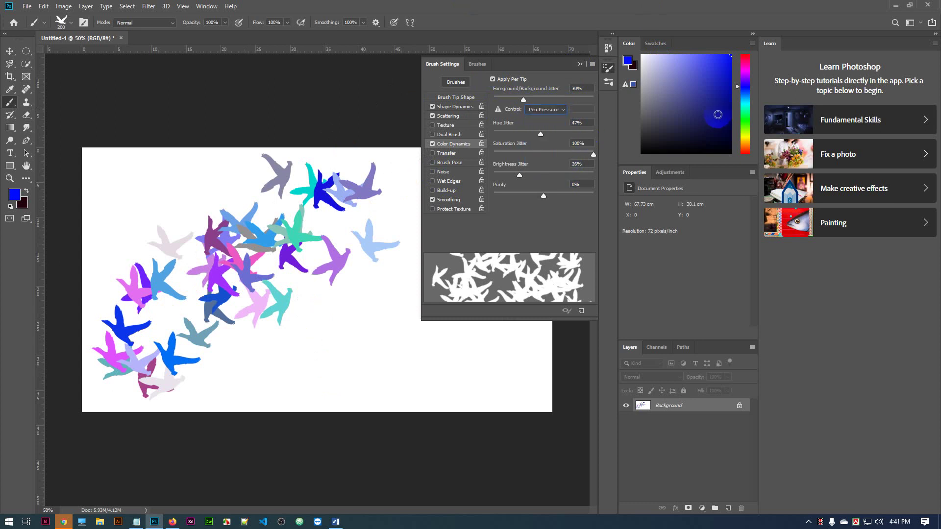
drag(536, 227, 535, 230)
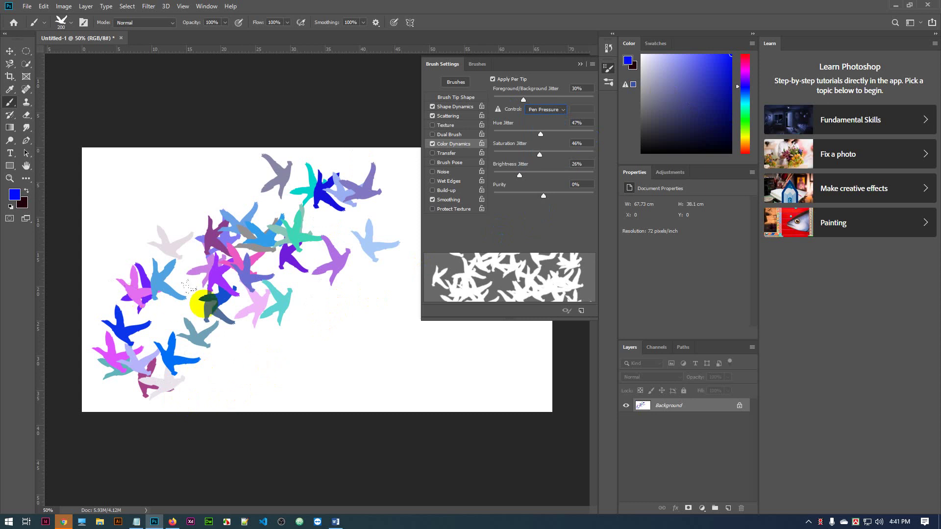
key(ctrl+z)
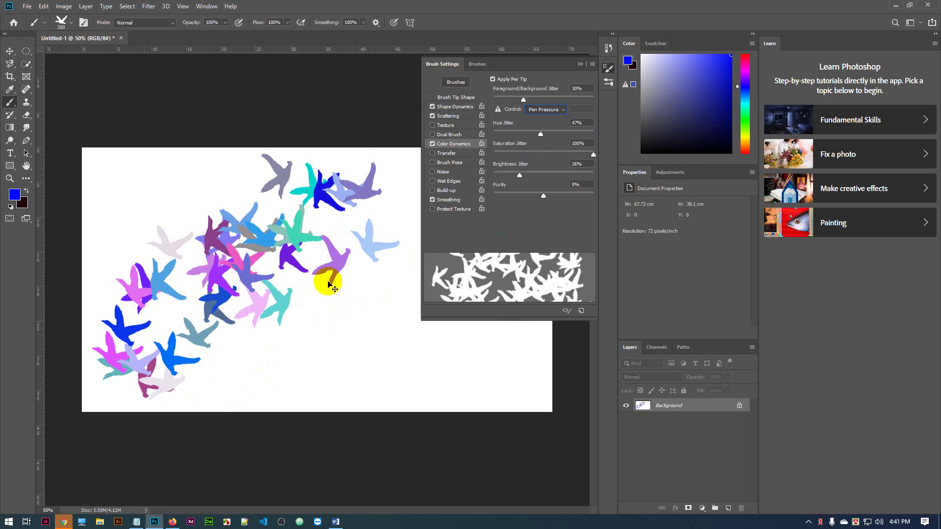
key(ctrl+shift+z)
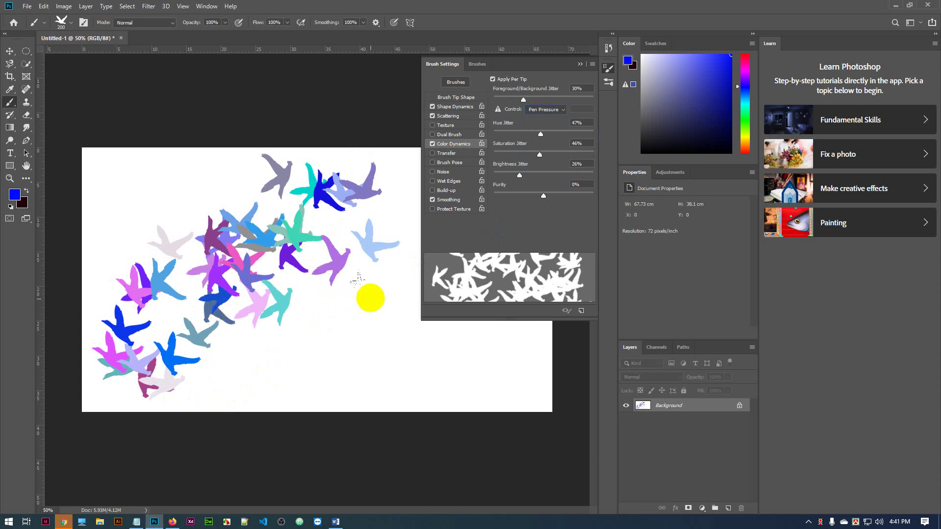
key(ctrl+z)
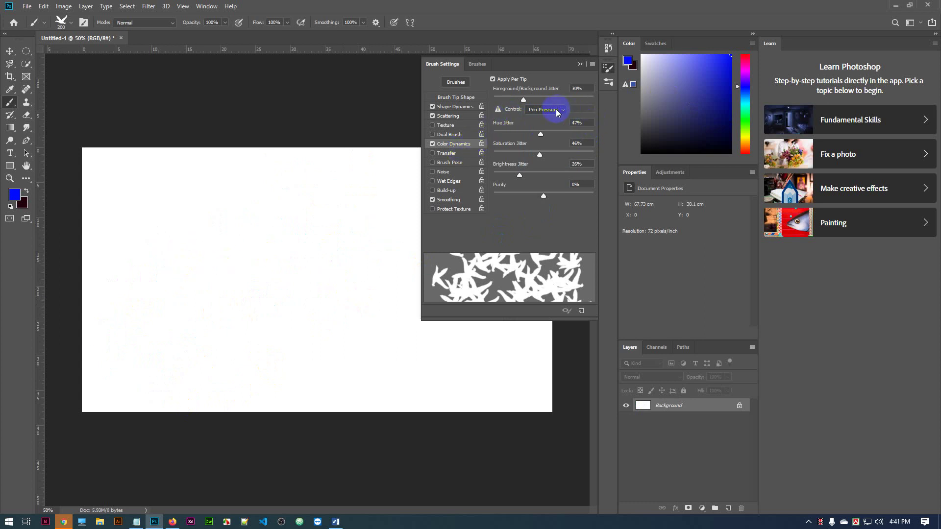
- Paint scattered birds across the canvas's left and upper areas with Control set to Pen Pressure, and switch Control to Fade
click(559, 109)
click(542, 140)
mouse_move(138, 287)
mouse_down()
mouse_move(101, 380)
mouse_move(120, 307)
mouse_move(359, 157)
mouse_up()
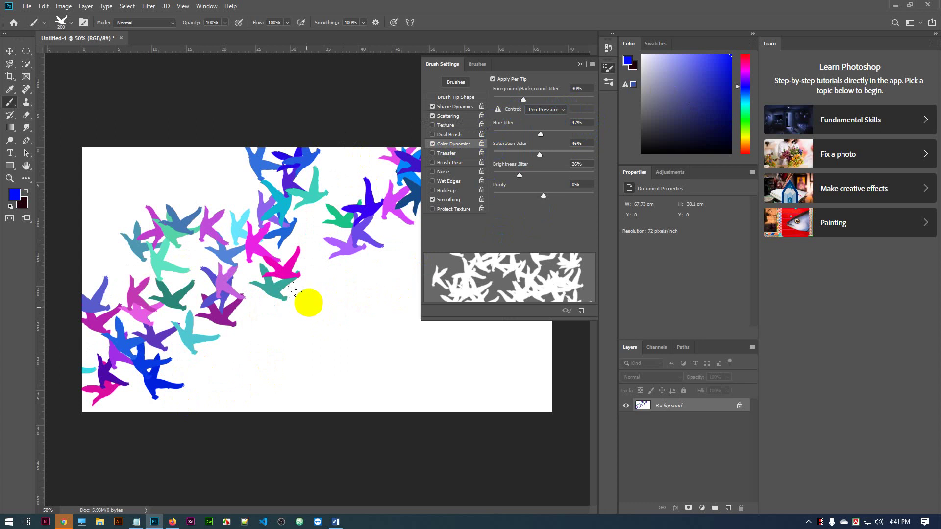
click(546, 110)
click(539, 119)
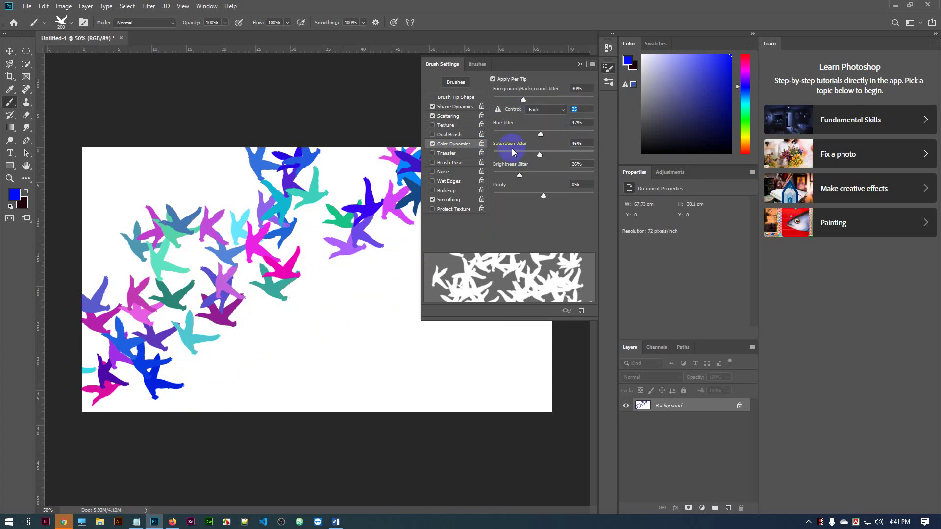
- Paint overlapping bird strokes over the whole canvas with the Foreground/Background Jitter Control on Fade at 25
mouse_move(245, 367)
mouse_down()
mouse_move(220, 409)
mouse_move(504, 336)
mouse_move(679, 272)
mouse_up()
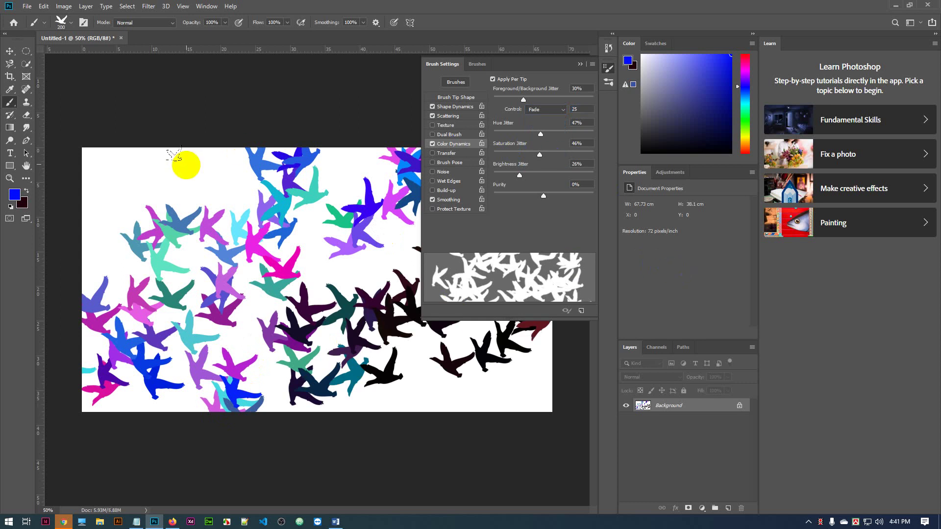
mouse_move(175, 156)
mouse_down()
mouse_move(114, 214)
mouse_move(82, 197)
mouse_move(116, 156)
mouse_move(268, 94)
mouse_up()
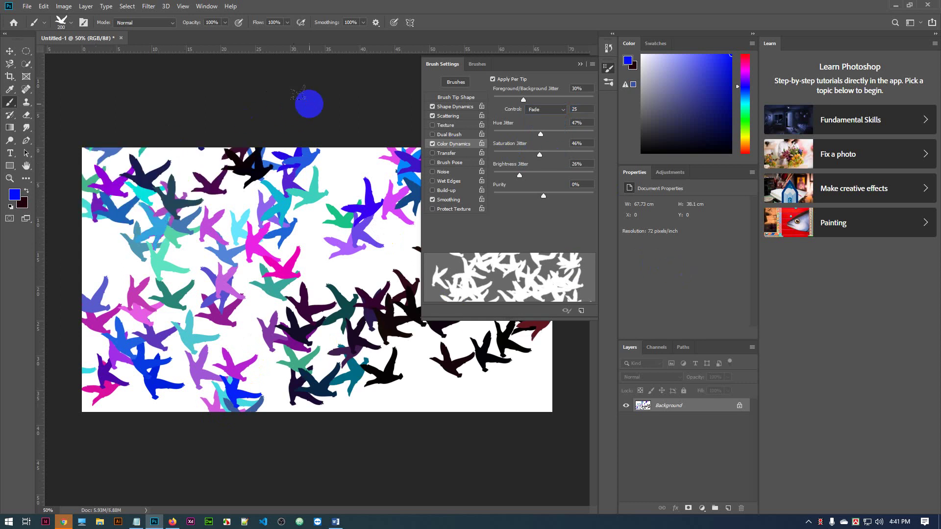
mouse_move(166, 328)
mouse_down()
mouse_move(242, 216)
mouse_move(384, 152)
mouse_move(204, 296)
mouse_up()
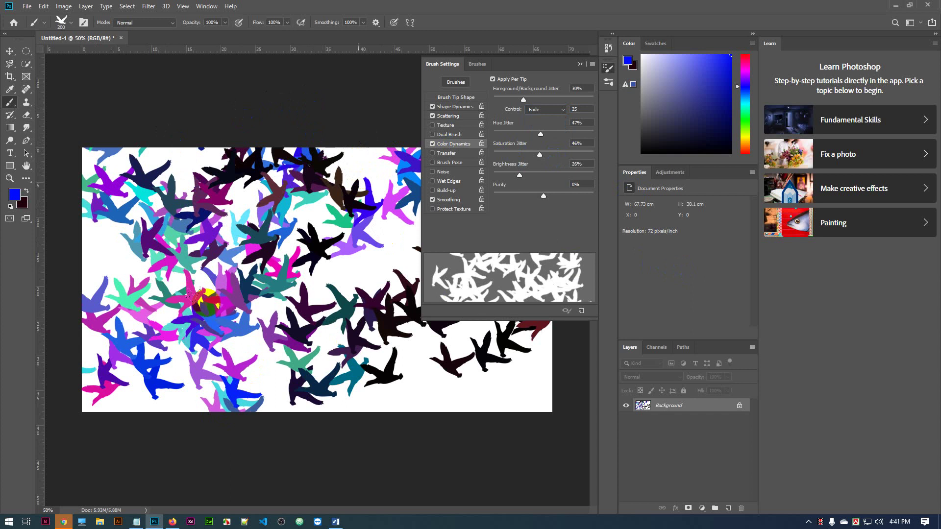
mouse_move(101, 426)
mouse_down()
mouse_move(141, 399)
mouse_move(351, 213)
mouse_move(354, 161)
mouse_move(340, 144)
mouse_move(387, 213)
mouse_up()
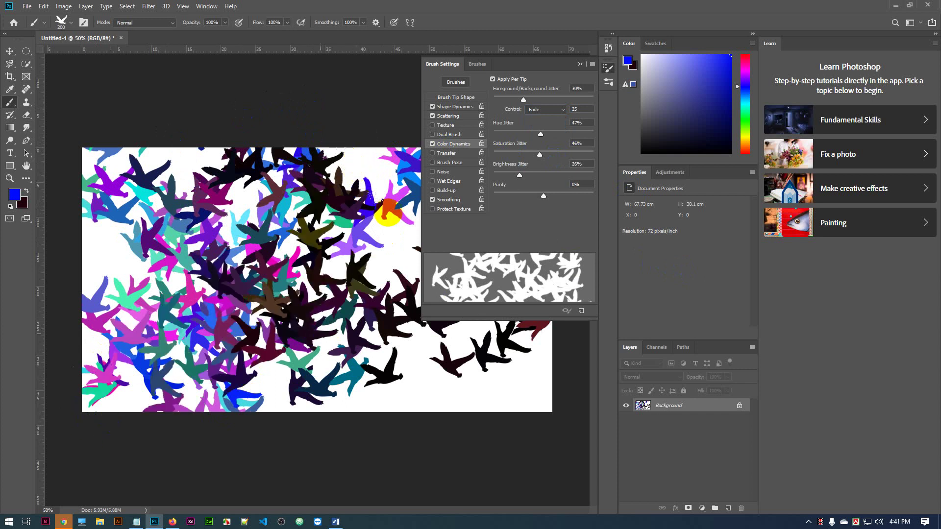
- Set the Foreground/Background Jitter Control to Off and Saturation Jitter to 100%, and undo all bird strokes to clear the canvas
click(548, 108)
click(536, 113)
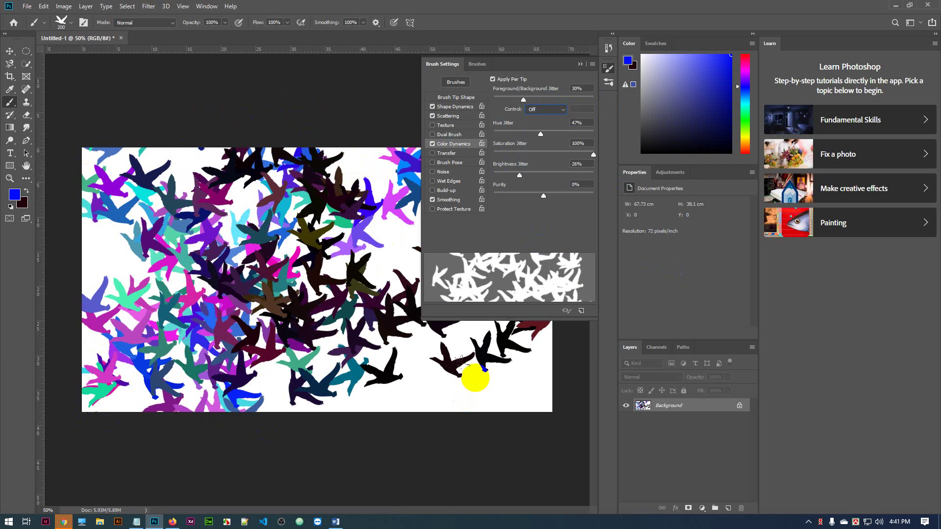
key(ctrl+z)
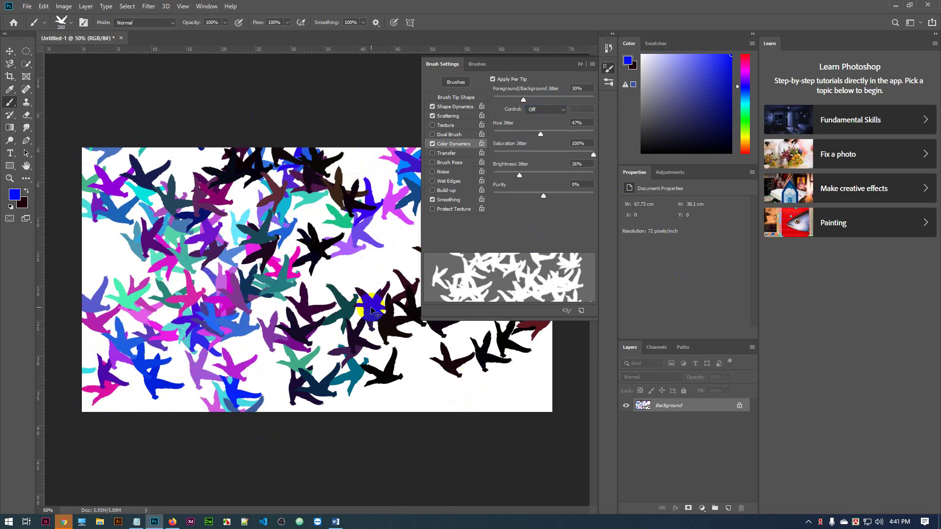
key(ctrl+z)
key(ctrl+z)
key(ctrl+z)
key(ctrl+z)
key(ctrl+z)
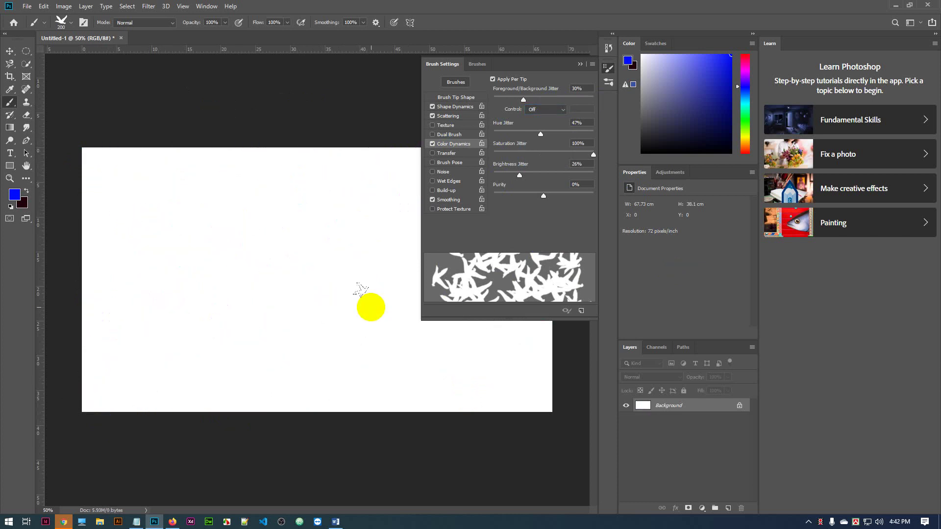
- Enable Transfer and set the Control of both Opacity Jitter and Flow Jitter to Fade
click(452, 154)
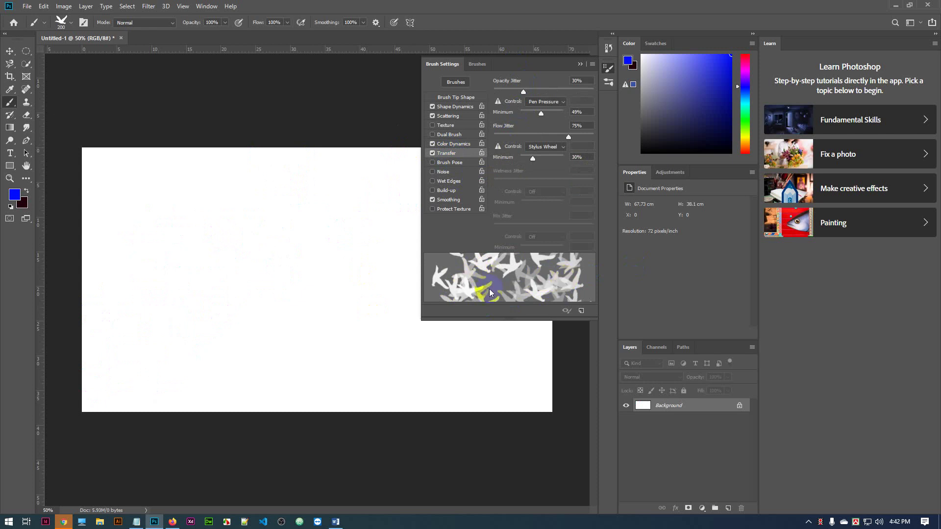
click(556, 102)
click(543, 113)
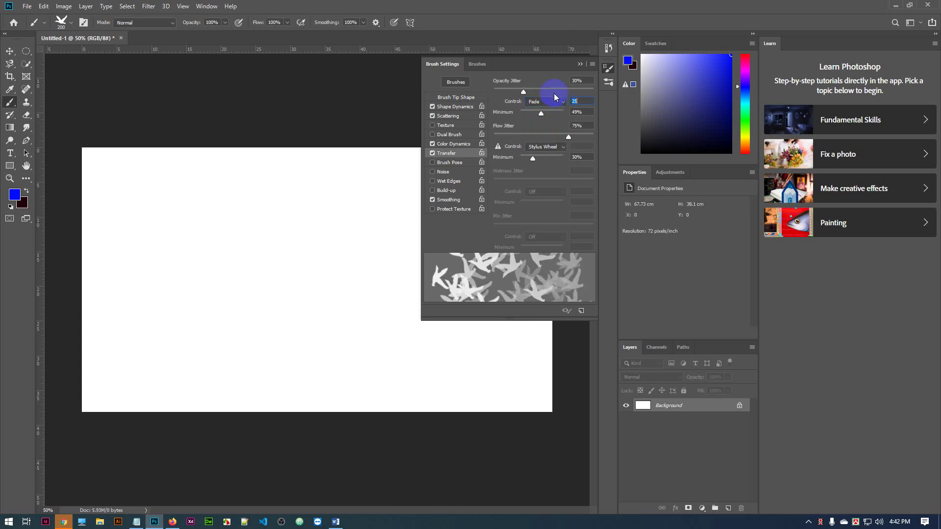
click(548, 147)
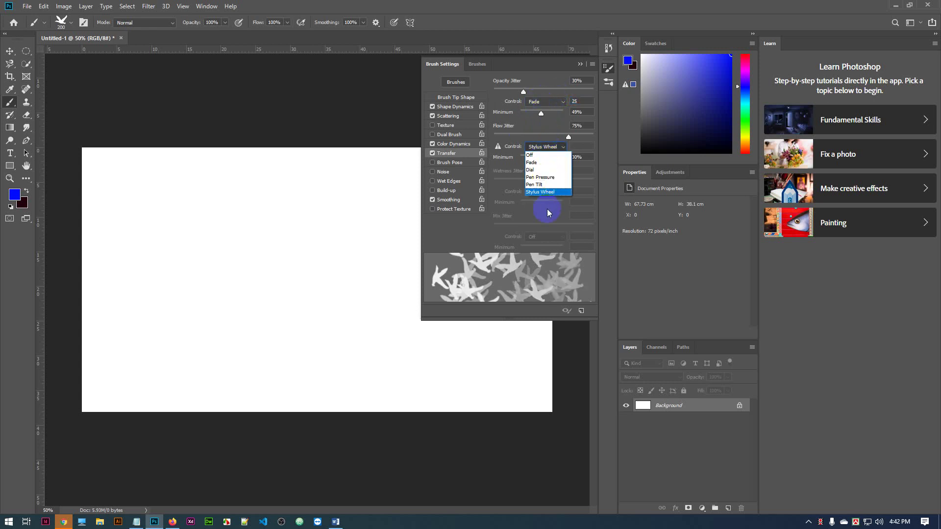
click(543, 177)
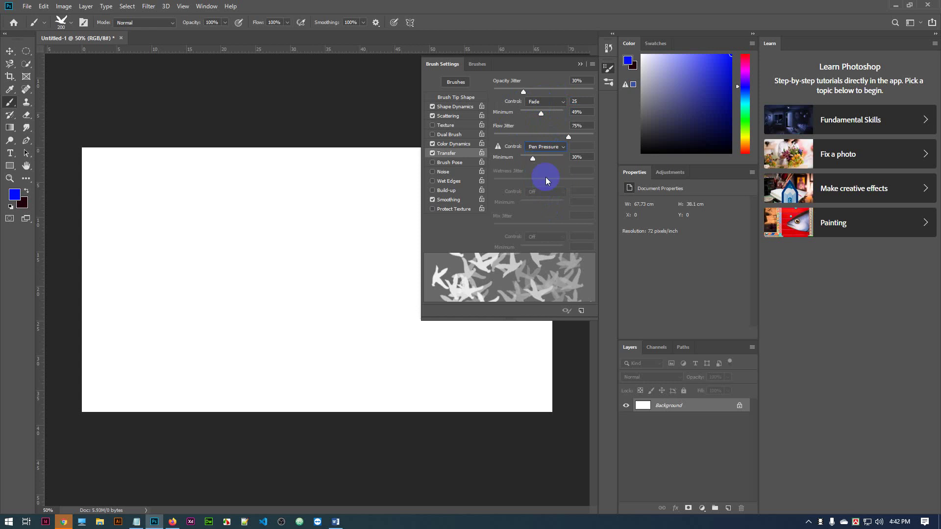
click(543, 147)
click(544, 163)
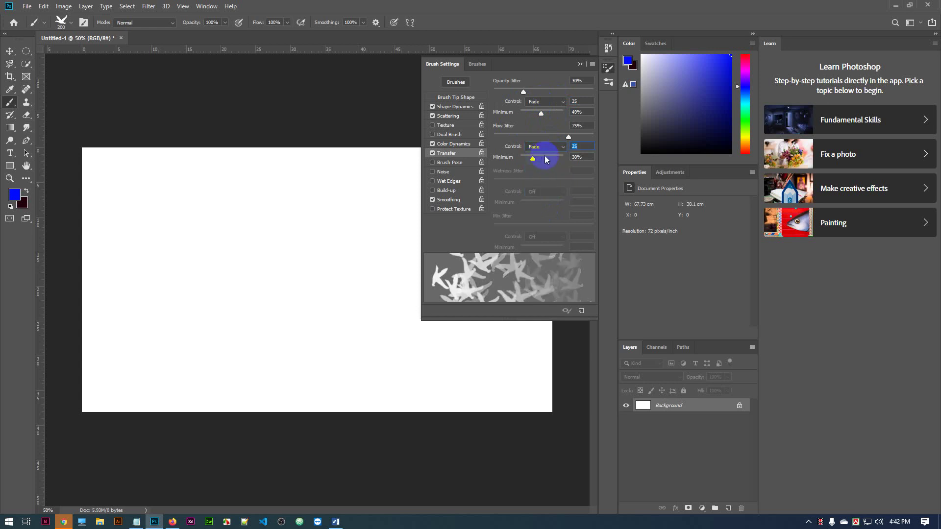
- Paint a test stroke of birds across the upper canvas with the Transfer settings and undo it
mouse_move(120, 196)
mouse_down()
mouse_move(124, 296)
mouse_move(107, 335)
mouse_move(135, 275)
mouse_move(390, 168)
mouse_move(382, 216)
mouse_up()
click(290, 354)
key(ctrl+z)
key(ctrl+z)
key(ctrl+z)
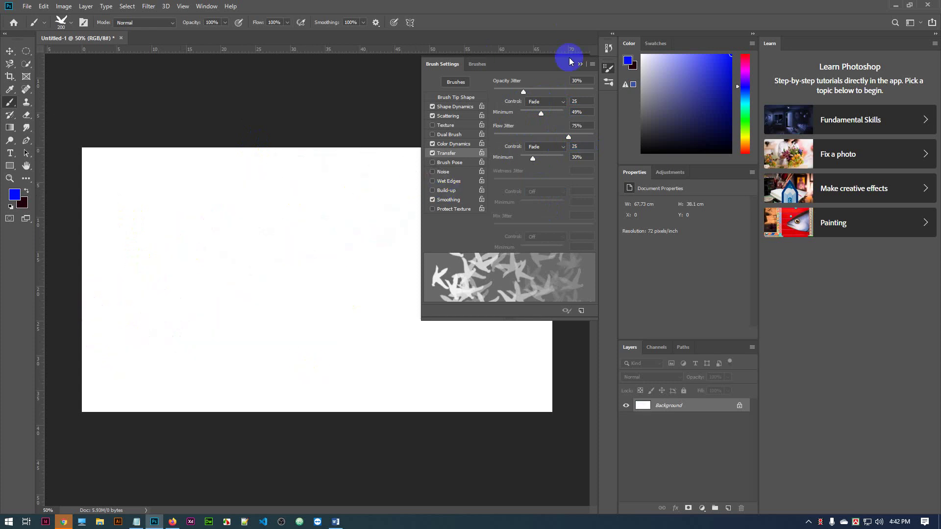
- Set Hue Jitter to 100% in Color Dynamics and paint fading, multicolored bird strokes across the canvas
click(465, 145)
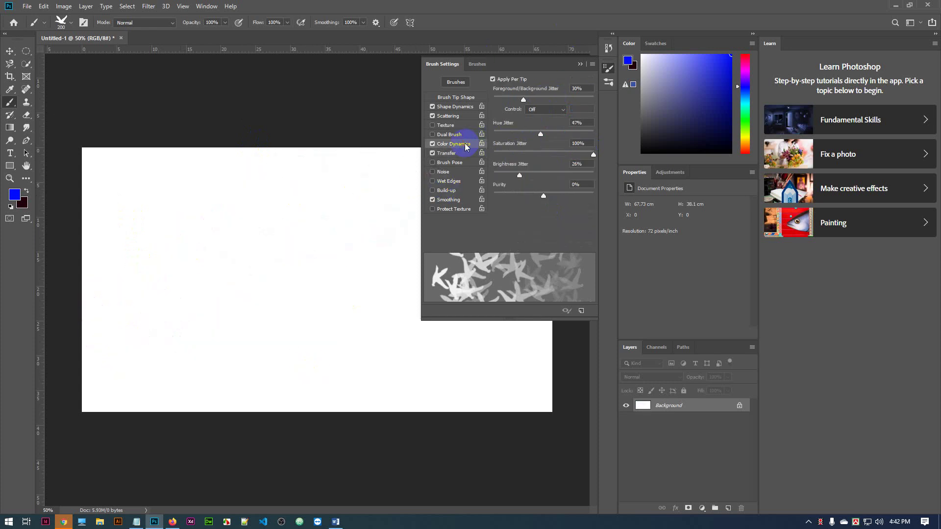
drag(540, 135, 632, 127)
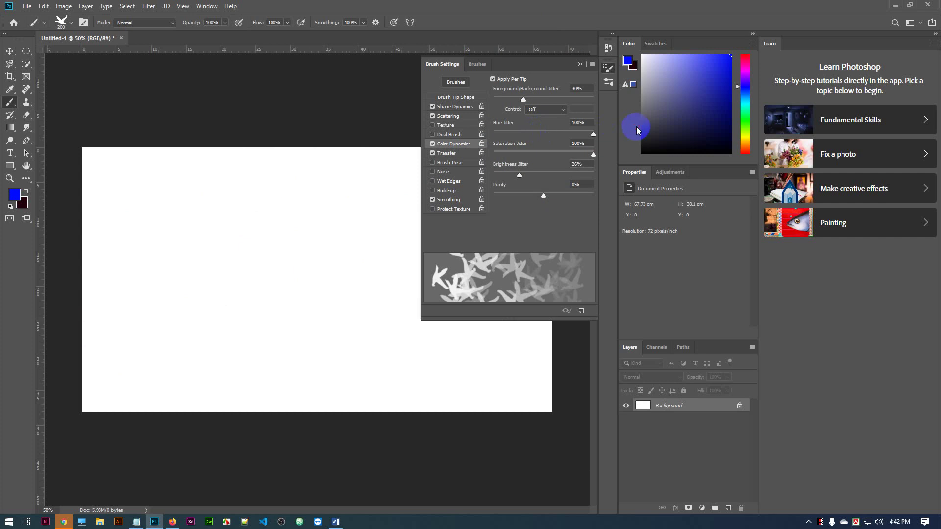
drag(399, 164, 95, 378)
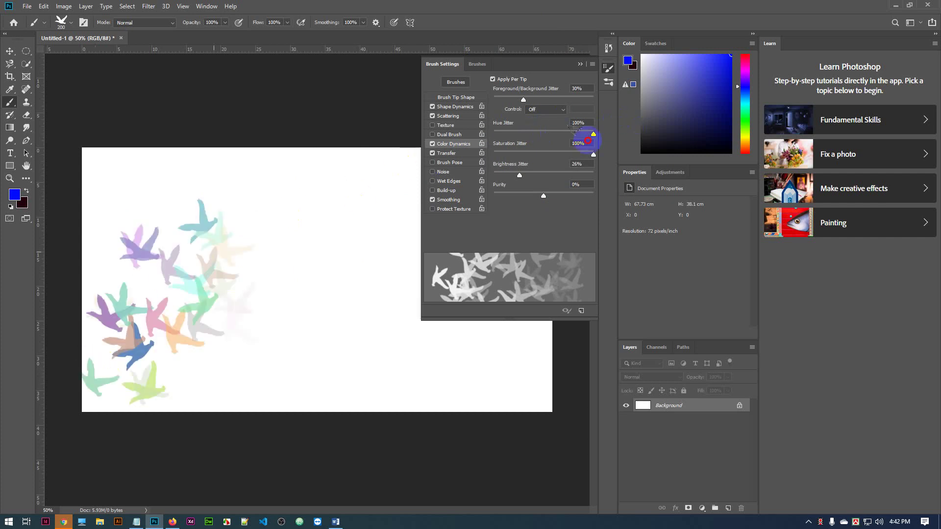
mouse_move(96, 136)
mouse_down()
mouse_move(204, 270)
mouse_move(319, 330)
mouse_move(483, 357)
mouse_move(539, 336)
mouse_up()
mouse_move(121, 405)
mouse_down()
mouse_move(433, 380)
mouse_move(490, 365)
mouse_up()
drag(92, 199, 313, 141)
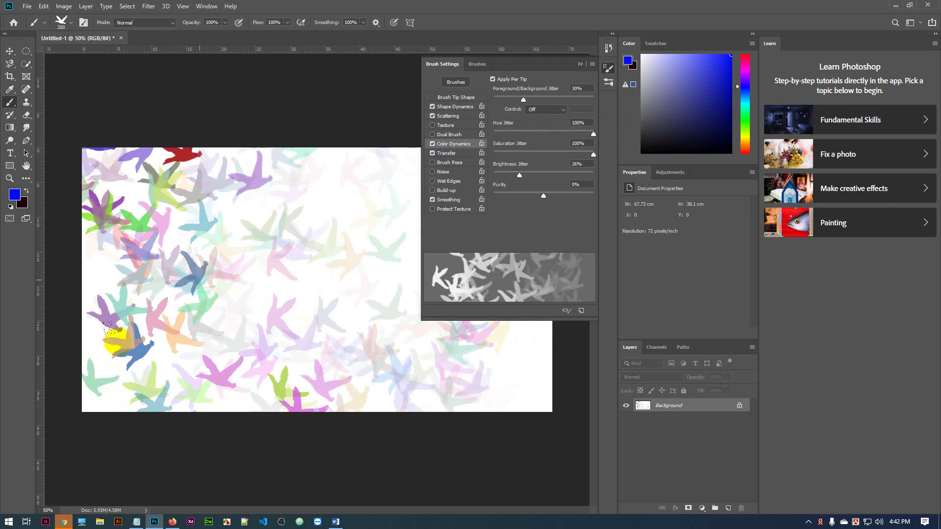
drag(97, 338, 252, 132)
mouse_move(222, 377)
mouse_down()
mouse_move(237, 328)
mouse_move(398, 146)
mouse_move(407, 294)
mouse_move(386, 384)
mouse_move(379, 366)
mouse_move(593, 351)
mouse_up()
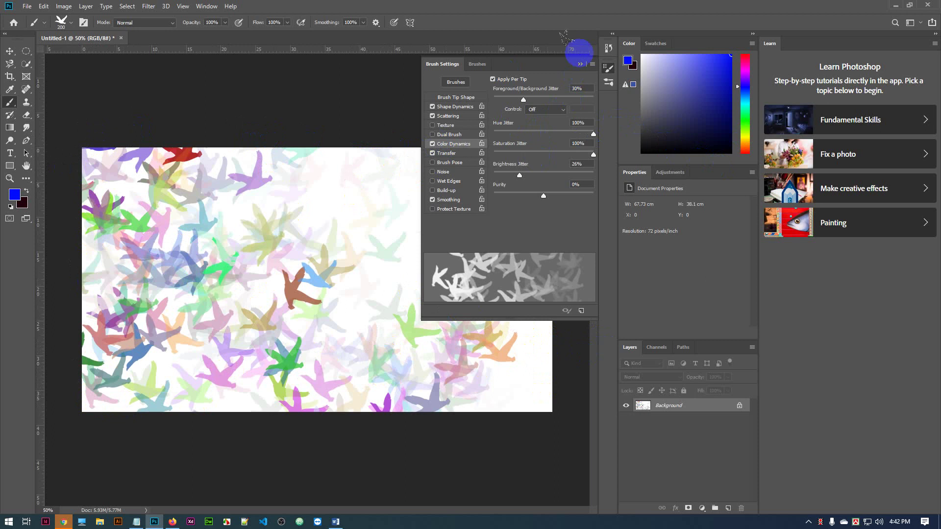
- Collapse the Brush Settings and undo all the fading bird strokes to clear the canvas
click(582, 64)
mouse_move(445, 315)
mouse_down()
mouse_move(482, 326)
mouse_move(538, 174)
mouse_move(537, 365)
mouse_move(524, 252)
mouse_up()
key(ctrl+z)
key(ctrl+z)
key(ctrl+z)
key(ctrl+z)
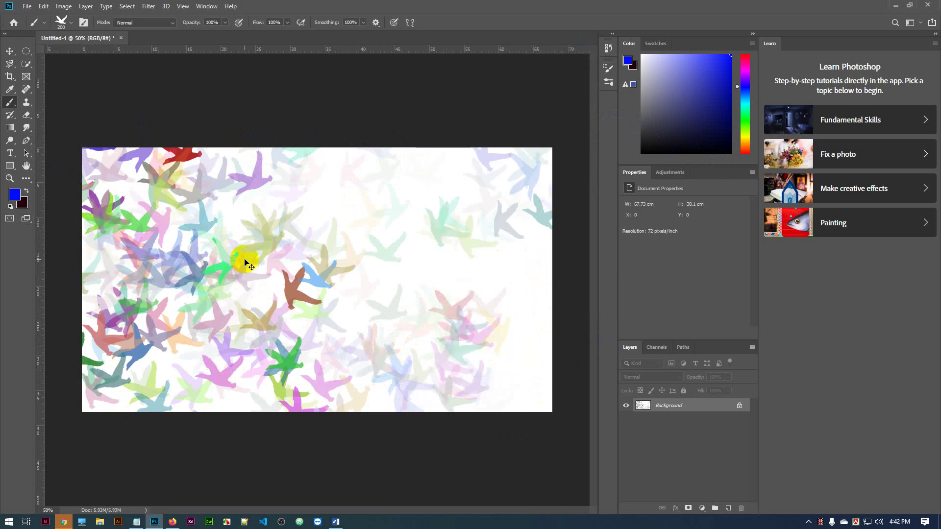
key(ctrl+z)
key(ctrl+z)
key(ctrl+z)
key(ctrl+z)
key(ctrl+z)
key(ctrl+z)
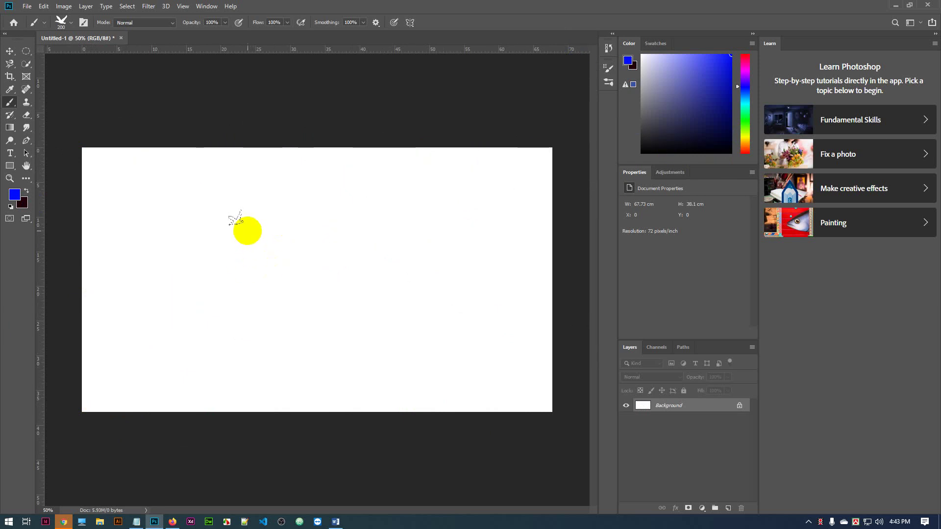
- Enlarge the bird brush to 600, paint a test stroke across the canvas, and undo it
key(bracketright)
key(bracketright)
mouse_move(119, 158)
mouse_down()
mouse_move(473, 185)
mouse_move(469, 295)
mouse_up()
key(z)
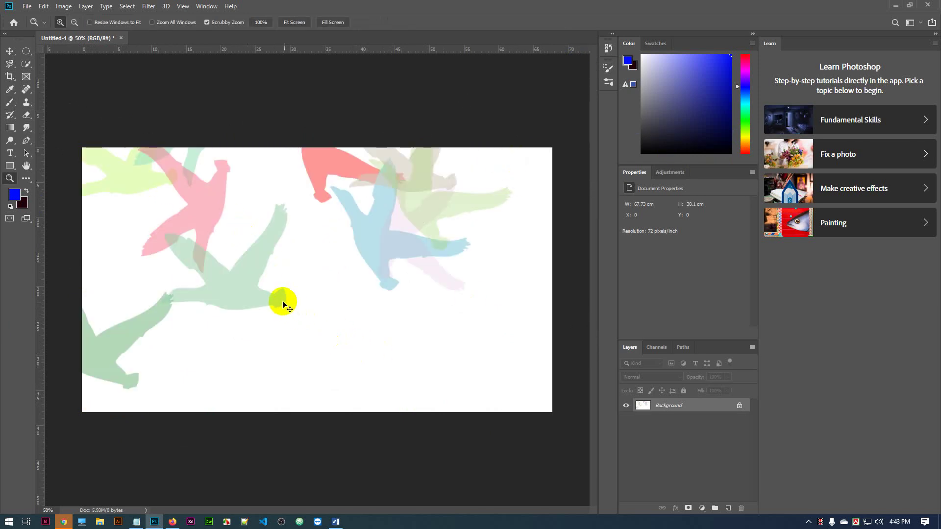
key(ctrl+z)
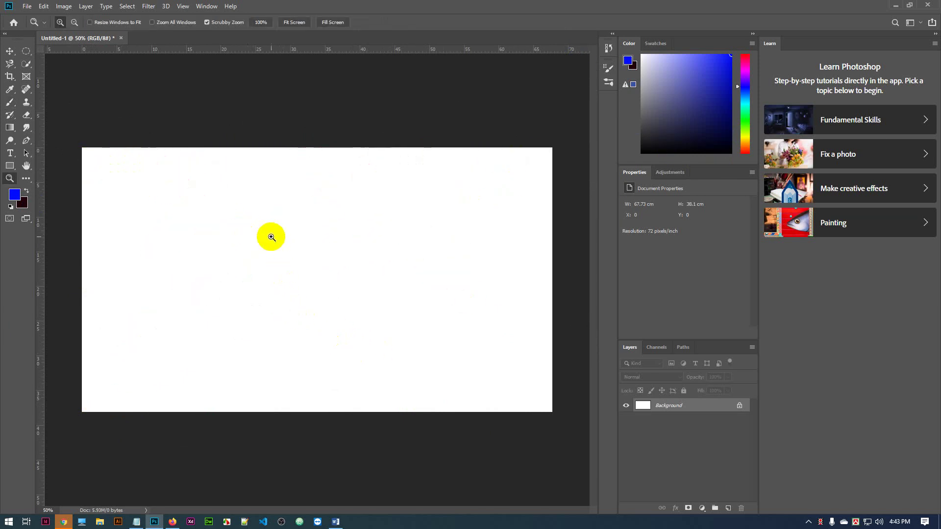
- Reactivate the Brush Tool, reduce its size to 300, and paint faded birds across the canvas
click(10, 103)
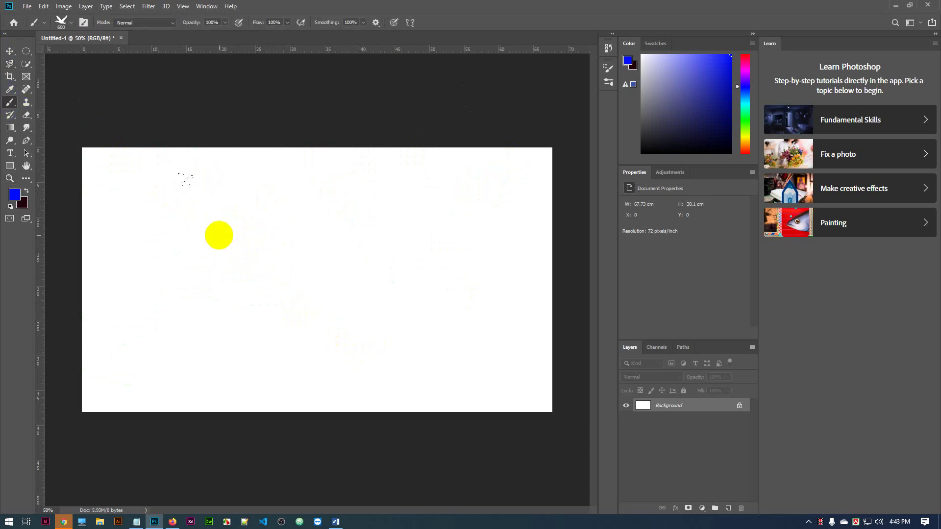
key(bracketleft)
key(bracketleft)
key(bracketleft)
key(bracketleft)
key(bracketleft)
mouse_move(130, 196)
mouse_down()
mouse_move(550, 139)
mouse_move(509, 161)
mouse_up()
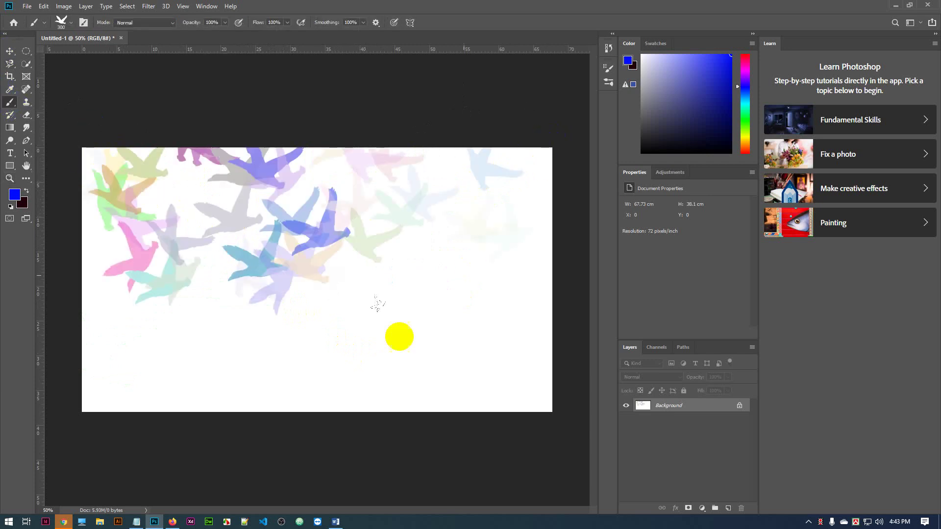
mouse_move(525, 267)
mouse_down()
mouse_move(525, 338)
mouse_move(232, 438)
mouse_move(105, 395)
mouse_move(54, 284)
mouse_up()
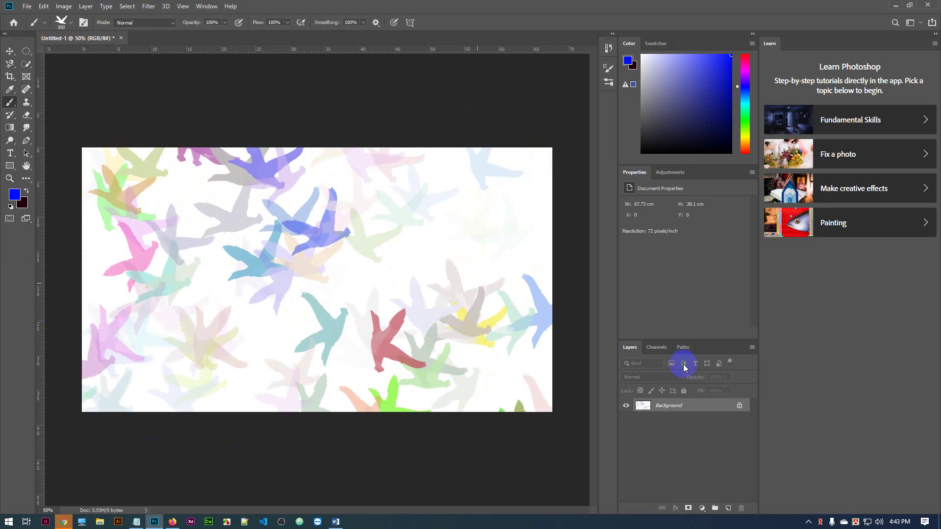
drag(441, 262, 429, 244)
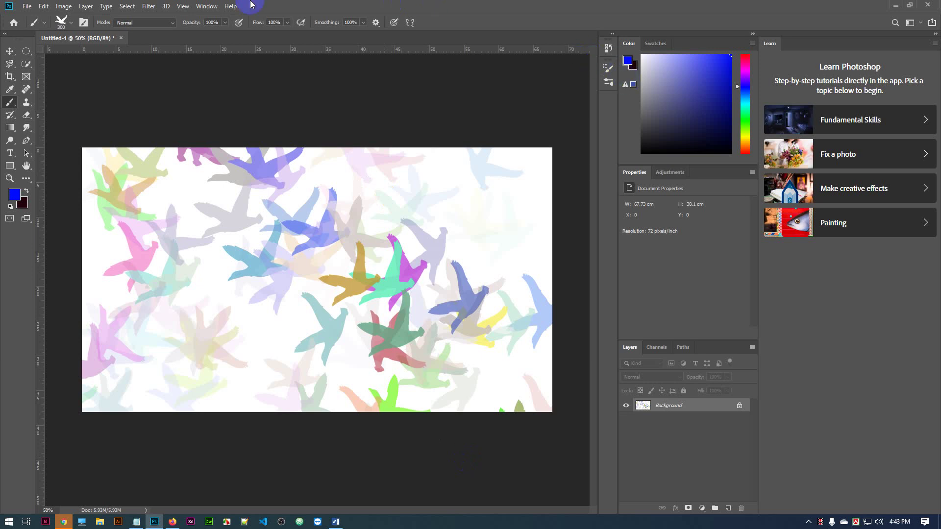
- Reopen the Brush Settings, toggle Wet Edges repeatedly to compare the stroke preview, and leave it enabled
click(84, 23)
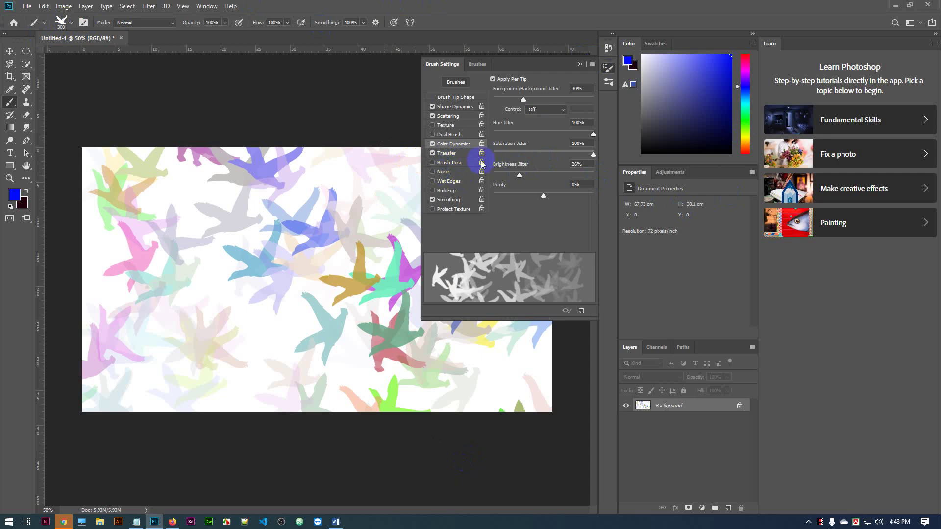
click(456, 183)
click(457, 185)
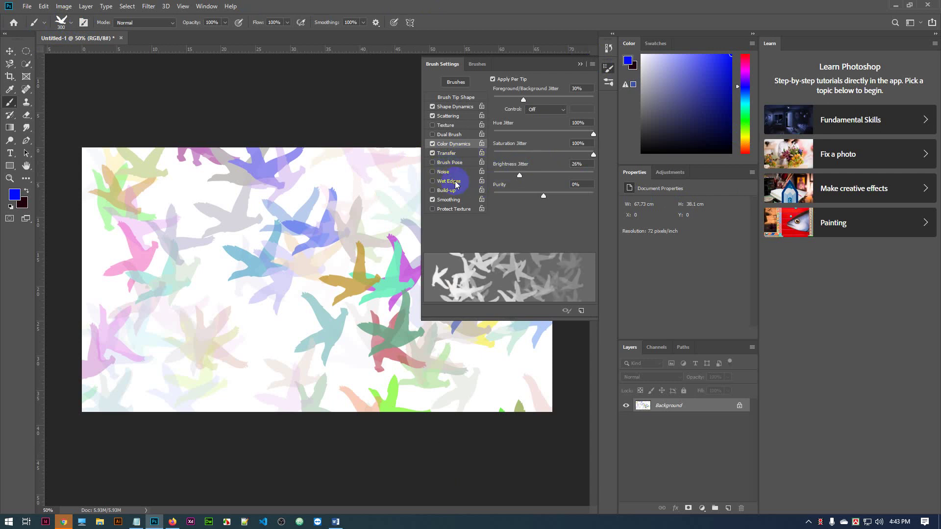
click(454, 184)
click(454, 184)
click(454, 184)
click(454, 184)
click(454, 184)
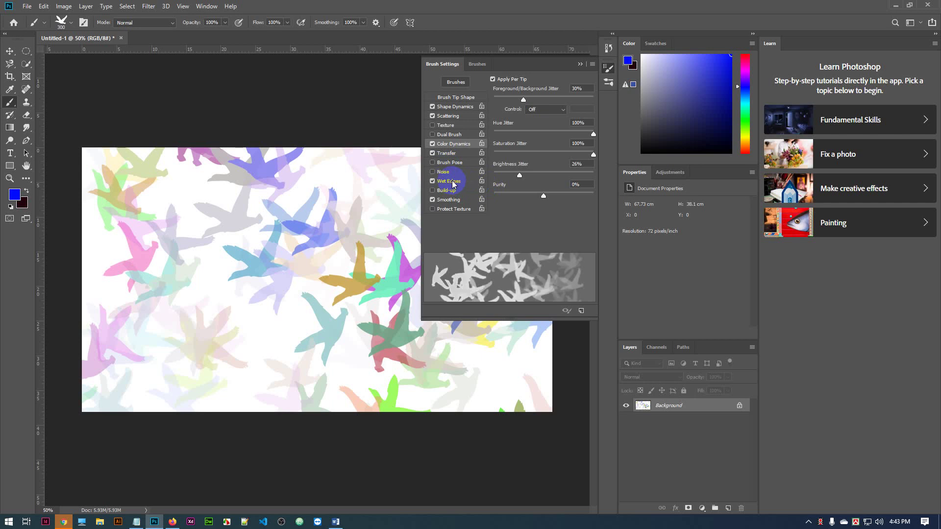
click(454, 184)
click(454, 184)
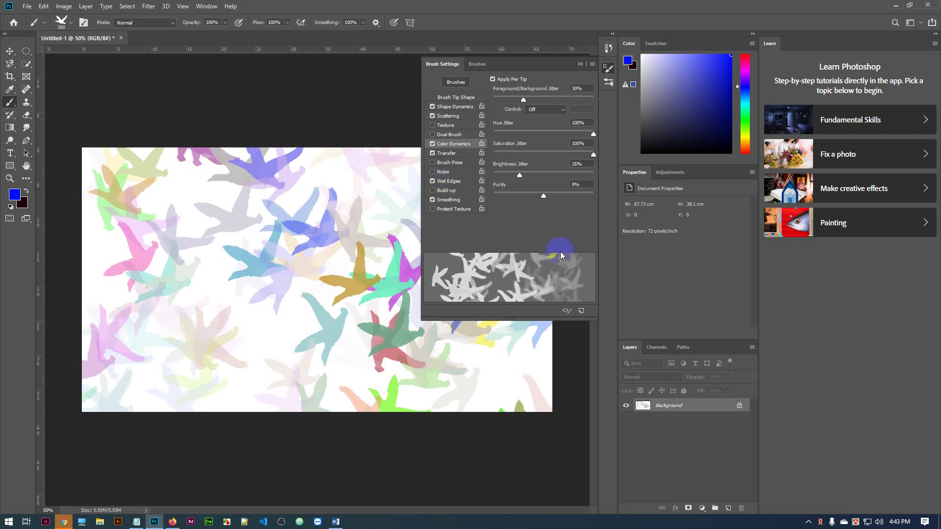
- Undo the existing bird strokes and cover the canvas with overlapping multicolored birds using Wet Edges
key(ctrl+z)
key(ctrl+z)
key(ctrl+z)
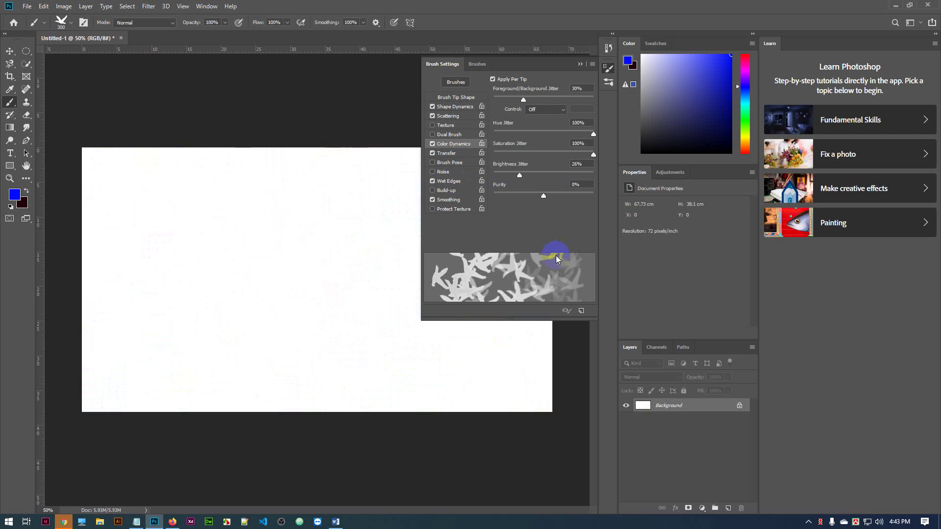
mouse_move(171, 294)
mouse_down()
mouse_move(120, 365)
mouse_move(245, 275)
mouse_move(528, 237)
mouse_up()
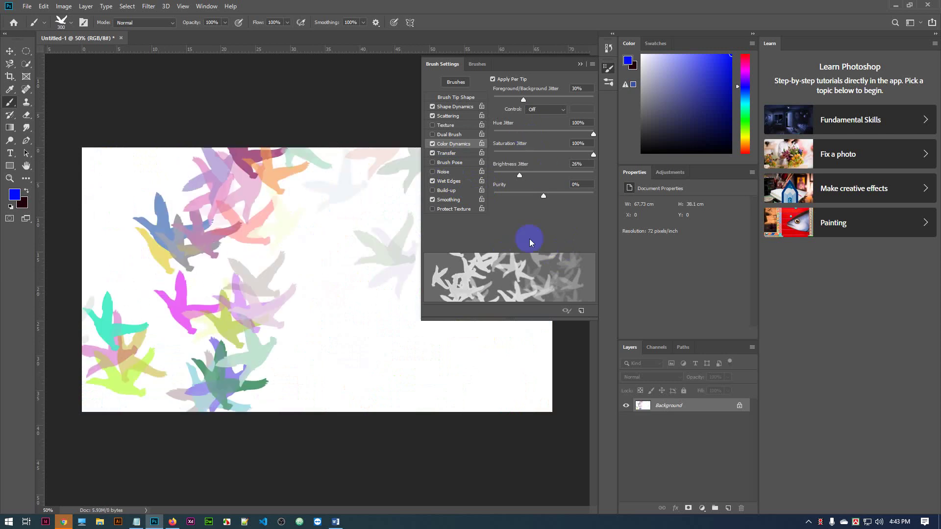
drag(326, 362, 470, 362)
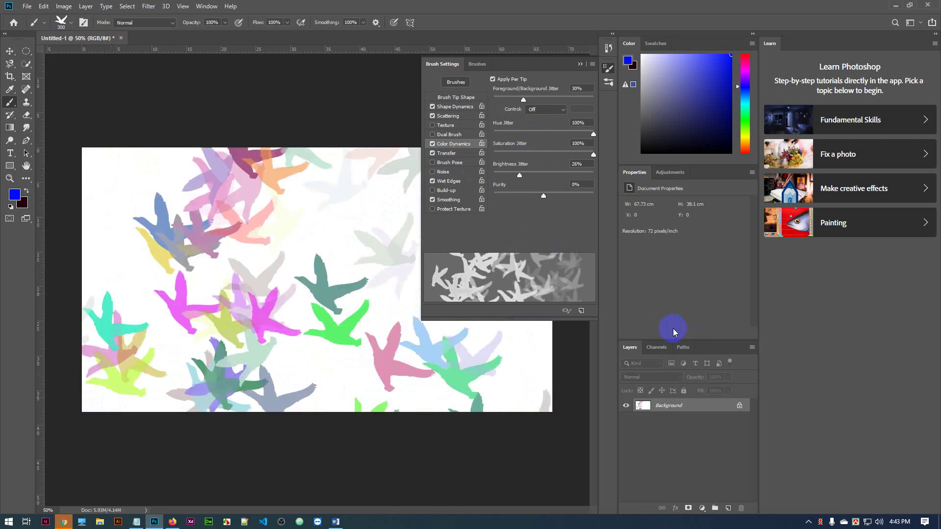
mouse_move(92, 152)
mouse_down()
mouse_move(131, 235)
mouse_move(212, 329)
mouse_move(348, 385)
mouse_move(329, 242)
mouse_move(295, 315)
mouse_move(296, 299)
mouse_move(387, 149)
mouse_move(459, 286)
mouse_move(343, 389)
mouse_move(325, 373)
mouse_move(492, 381)
mouse_move(594, 296)
mouse_up()
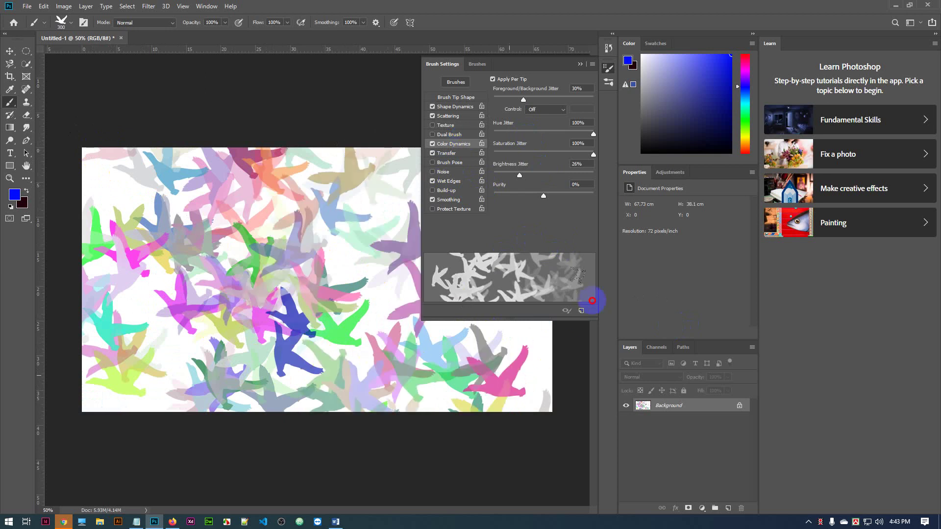
mouse_move(42, 409)
mouse_down()
mouse_move(93, 315)
mouse_move(191, 381)
mouse_move(351, 300)
mouse_move(367, 379)
mouse_move(569, 296)
mouse_move(390, 135)
mouse_move(353, 255)
mouse_move(278, 170)
mouse_up()
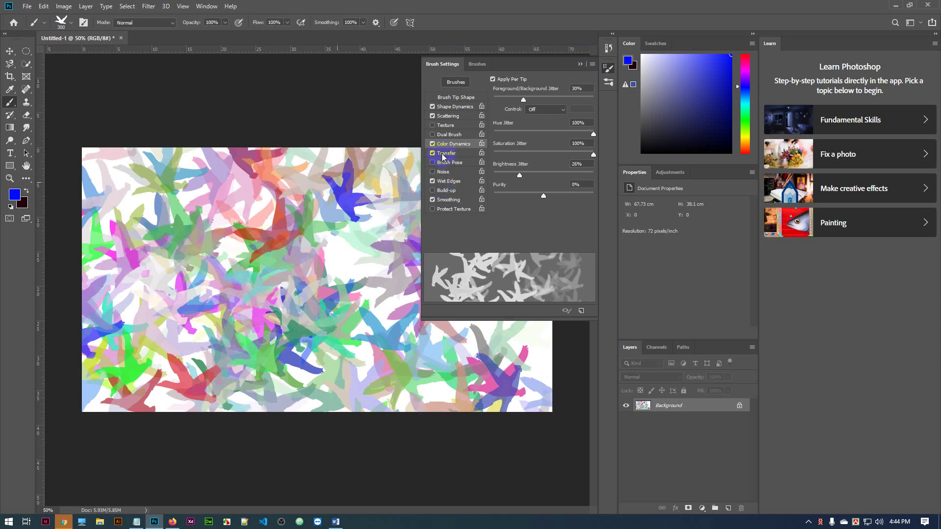
- Collapse the Brush Settings and cover the whole canvas with many more overlapping translucent multicolored birds
click(580, 64)
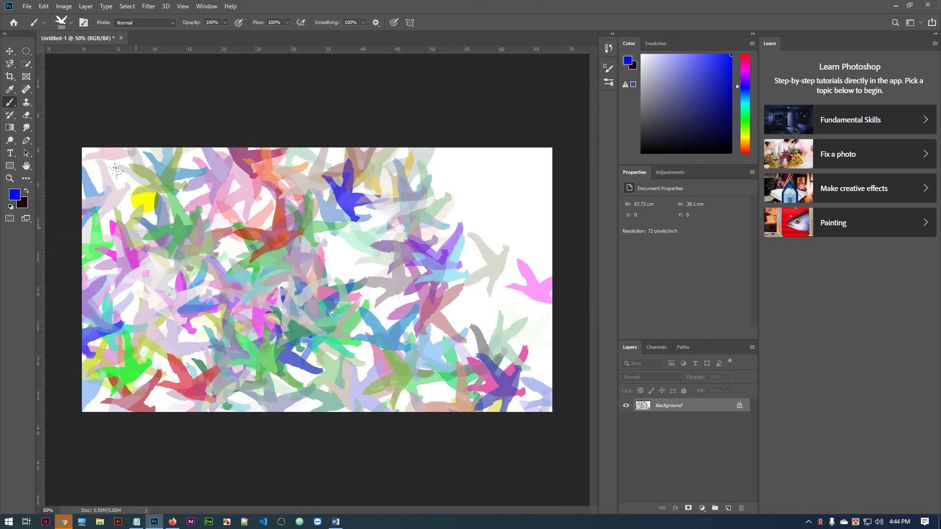
mouse_move(489, 157)
mouse_down()
mouse_move(549, 319)
mouse_move(535, 147)
mouse_move(357, 330)
mouse_move(485, 142)
mouse_move(516, 402)
mouse_move(286, 435)
mouse_up()
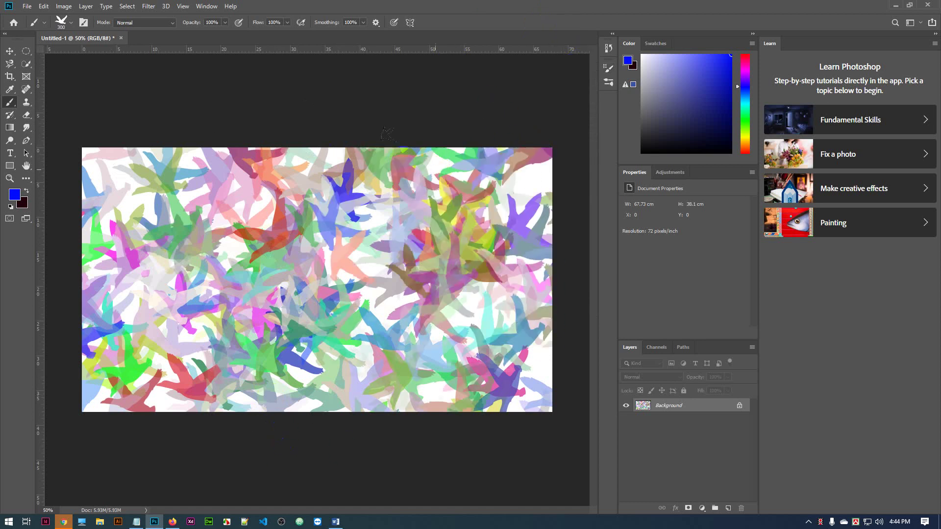
mouse_move(404, 152)
mouse_down()
mouse_move(101, 252)
mouse_move(109, 374)
mouse_move(331, 415)
mouse_move(455, 401)
mouse_move(504, 369)
mouse_up()
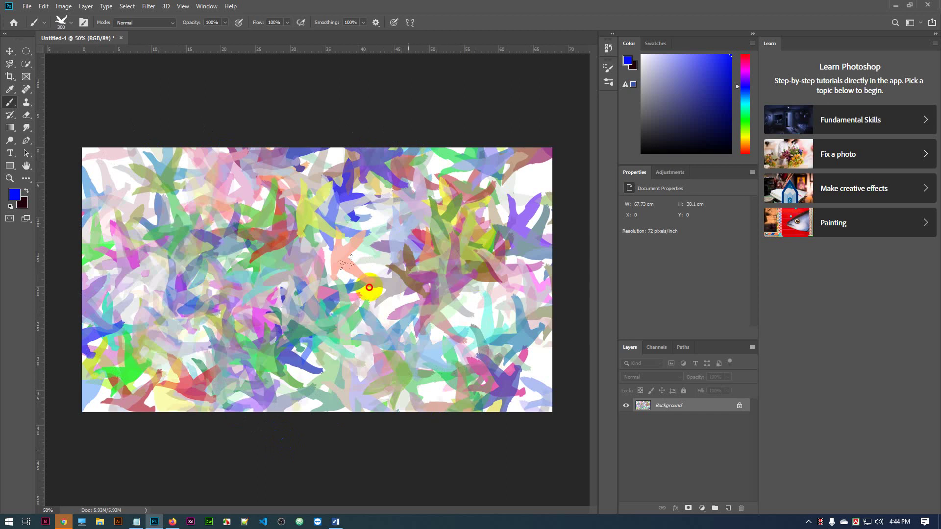
mouse_move(369, 287)
mouse_down()
mouse_move(363, 423)
mouse_move(503, 117)
mouse_move(523, 147)
mouse_move(536, 357)
mouse_move(363, 435)
mouse_move(101, 433)
mouse_up()
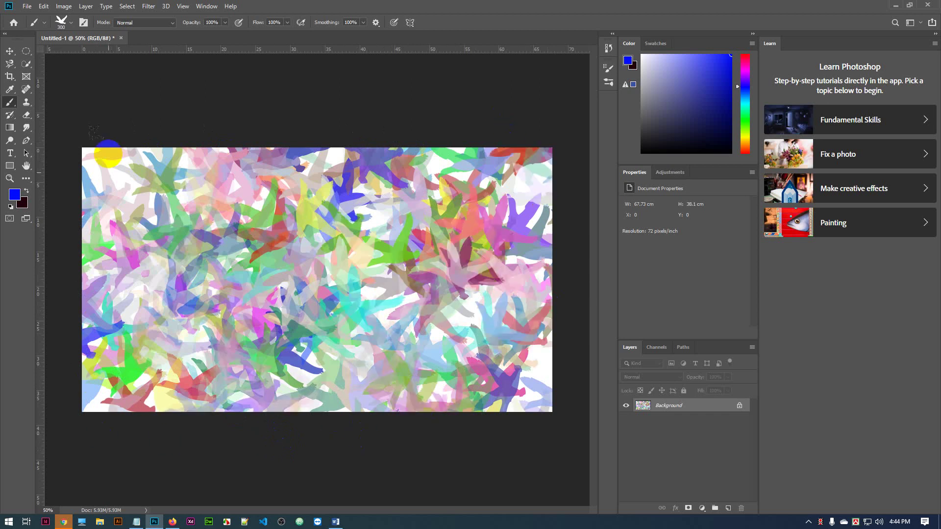
mouse_move(104, 147)
mouse_down()
mouse_move(101, 344)
mouse_move(180, 417)
mouse_move(366, 413)
mouse_move(153, 397)
mouse_move(301, 402)
mouse_move(528, 372)
mouse_move(521, 245)
mouse_up()
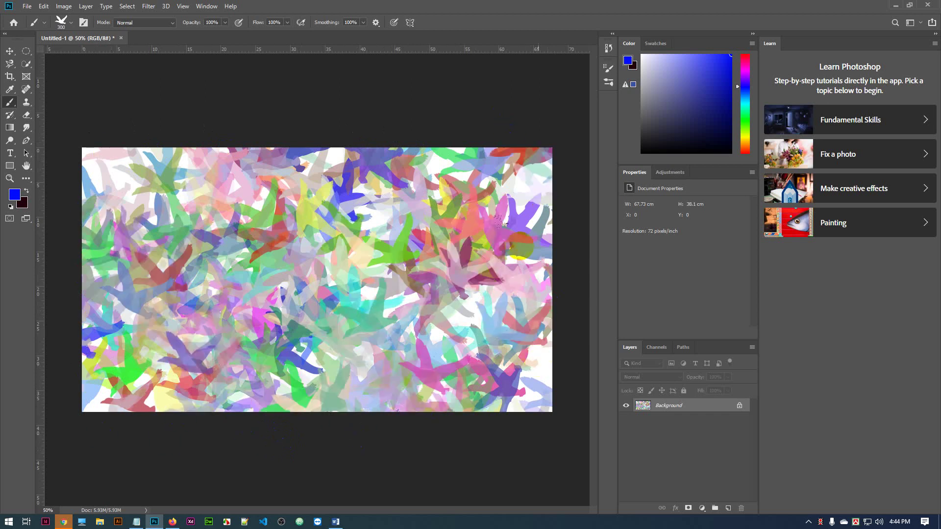
mouse_move(167, 149)
mouse_down()
mouse_move(498, 147)
mouse_move(523, 168)
mouse_move(542, 119)
mouse_move(545, 387)
mouse_move(527, 279)
mouse_up()
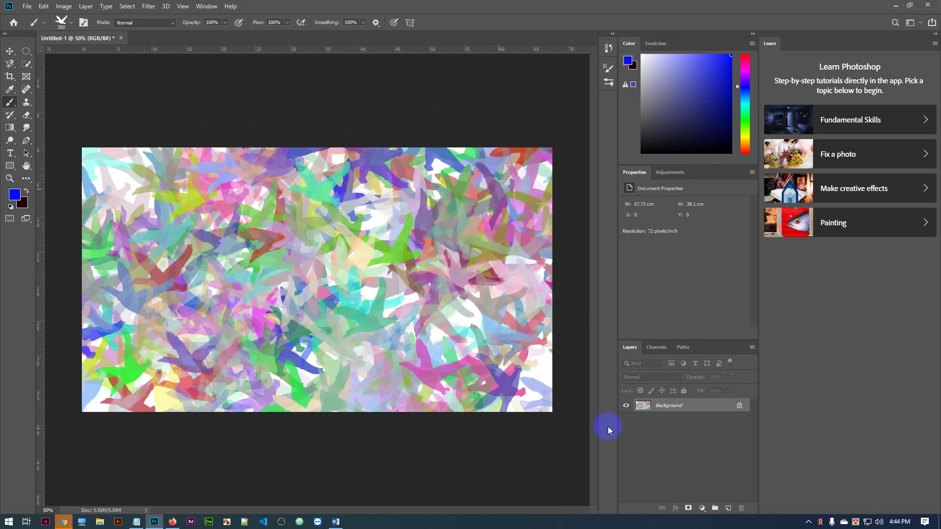
drag(520, 336, 524, 377)
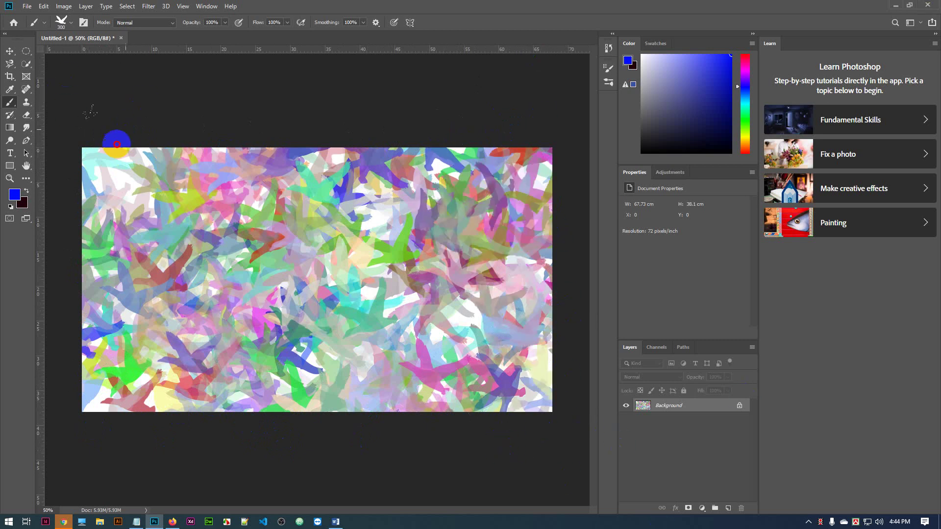
mouse_move(116, 144)
mouse_down()
mouse_move(95, 271)
mouse_move(134, 411)
mouse_move(98, 240)
mouse_move(101, 358)
mouse_move(180, 426)
mouse_move(140, 417)
mouse_move(100, 378)
mouse_move(215, 418)
mouse_move(449, 414)
mouse_move(221, 215)
mouse_move(384, 163)
mouse_move(510, 172)
mouse_move(533, 336)
mouse_move(465, 298)
mouse_up()
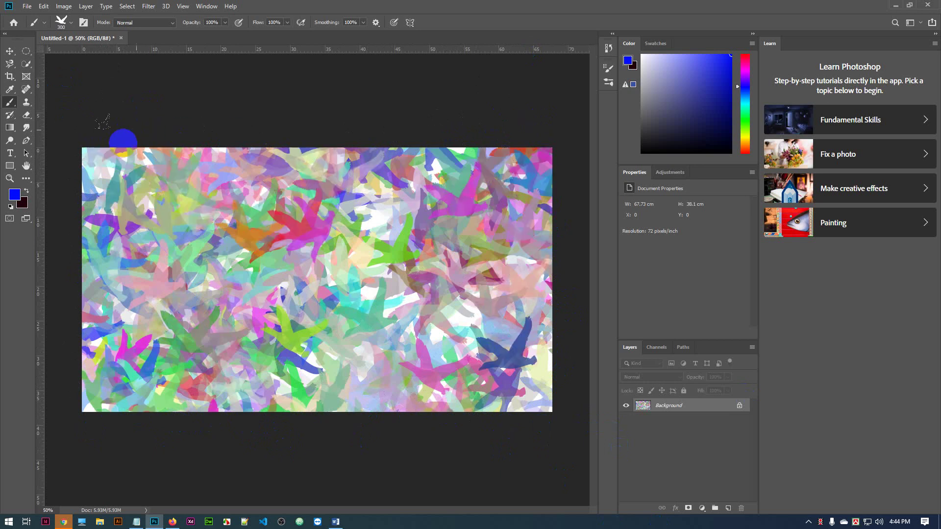
mouse_move(103, 122)
mouse_down()
mouse_move(126, 428)
mouse_move(321, 437)
mouse_move(431, 412)
mouse_up()
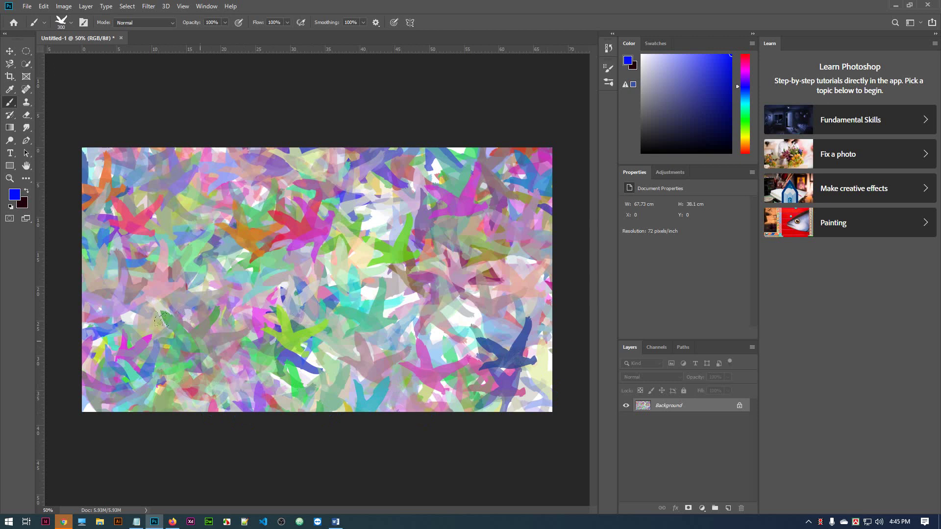
mouse_move(162, 319)
mouse_down()
mouse_move(370, 238)
mouse_move(350, 208)
mouse_move(372, 242)
mouse_move(304, 341)
mouse_move(243, 192)
mouse_move(142, 134)
mouse_move(131, 411)
mouse_move(536, 259)
mouse_move(540, 138)
mouse_move(516, 404)
mouse_move(386, 214)
mouse_move(375, 142)
mouse_move(154, 249)
mouse_move(81, 240)
mouse_move(114, 218)
mouse_move(227, 250)
mouse_move(224, 424)
mouse_move(315, 408)
mouse_move(172, 446)
mouse_move(112, 368)
mouse_move(202, 449)
mouse_move(323, 206)
mouse_move(195, 166)
mouse_move(107, 272)
mouse_move(141, 464)
mouse_move(407, 402)
mouse_move(517, 143)
mouse_move(471, 375)
mouse_up()
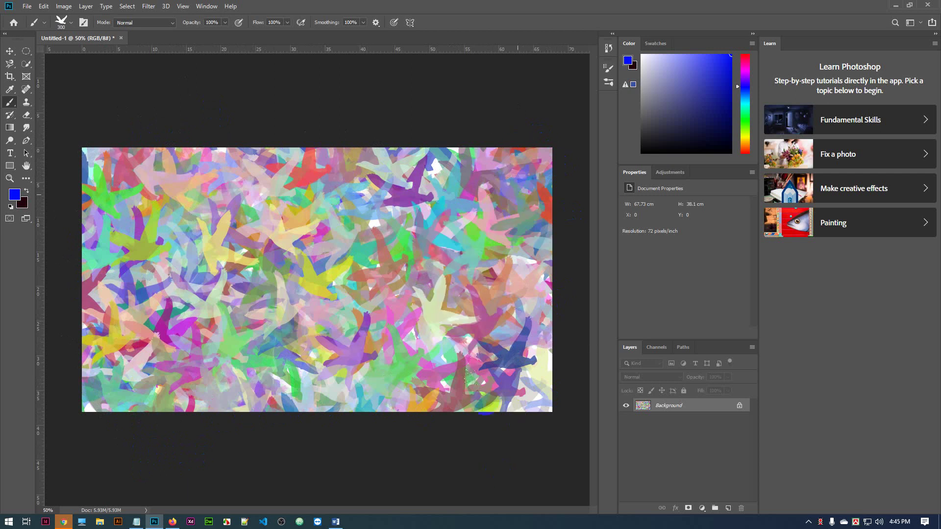
mouse_move(485, 406)
mouse_down()
mouse_move(280, 166)
mouse_move(174, 143)
mouse_move(479, 140)
mouse_move(419, 276)
mouse_up()
mouse_move(537, 226)
mouse_down()
mouse_move(519, 406)
mouse_move(245, 397)
mouse_move(98, 375)
mouse_move(458, 383)
mouse_move(513, 330)
mouse_move(533, 374)
mouse_move(469, 321)
mouse_move(209, 167)
mouse_move(128, 168)
mouse_move(186, 289)
mouse_move(262, 302)
mouse_move(392, 216)
mouse_move(191, 157)
mouse_move(343, 225)
mouse_move(519, 196)
mouse_move(477, 343)
mouse_up()
mouse_move(124, 343)
mouse_down()
mouse_move(93, 390)
mouse_move(289, 382)
mouse_move(512, 137)
mouse_move(515, 426)
mouse_move(494, 211)
mouse_move(465, 142)
mouse_move(237, 126)
mouse_move(230, 116)
mouse_move(147, 245)
mouse_move(201, 265)
mouse_move(235, 254)
mouse_move(115, 334)
mouse_move(308, 401)
mouse_move(556, 231)
mouse_move(536, 223)
mouse_move(380, 335)
mouse_move(161, 186)
mouse_move(75, 204)
mouse_move(122, 294)
mouse_move(499, 365)
mouse_move(342, 294)
mouse_move(368, 196)
mouse_move(235, 186)
mouse_move(127, 338)
mouse_up()
mouse_move(495, 115)
mouse_down()
mouse_move(531, 369)
mouse_move(445, 374)
mouse_up()
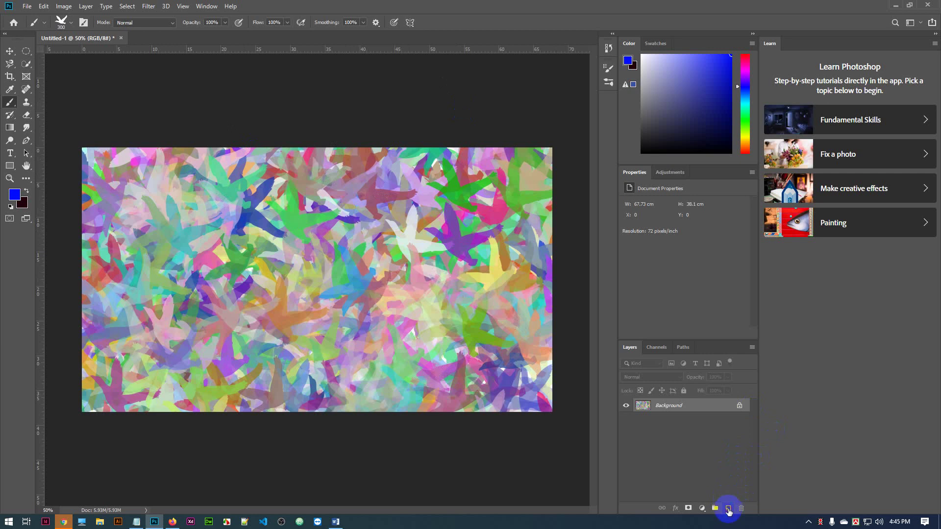
- Add a new layer above the Background and fill it with the blue foreground color
click(728, 508)
key(x)
key(x)
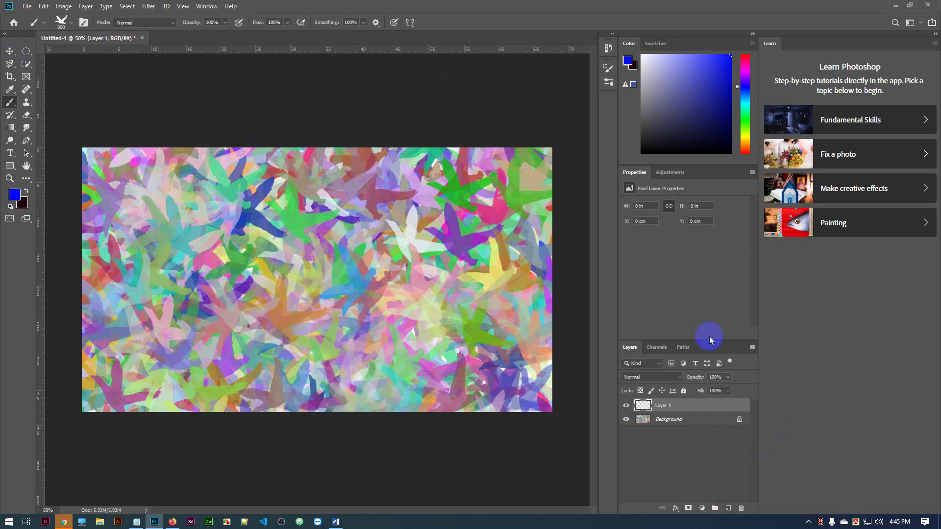
key(alt+BackSpace)
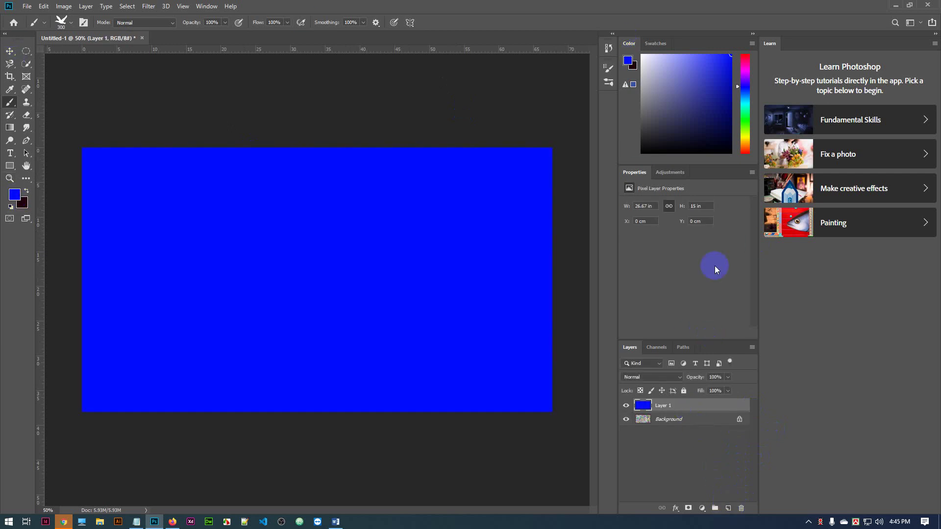
- Lower the blue layer's opacity to 16% so the birds show through, and deselect the layer
drag(727, 390, 676, 389)
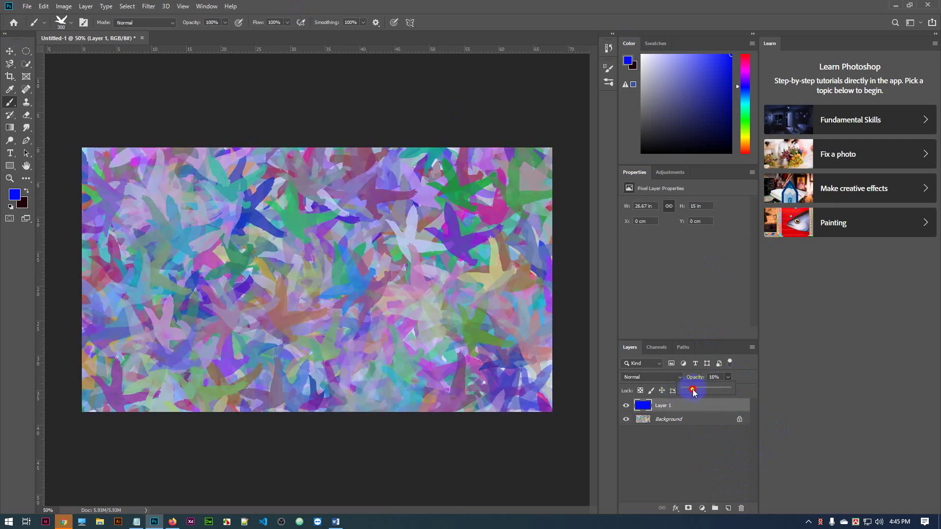
drag(693, 392, 699, 391)
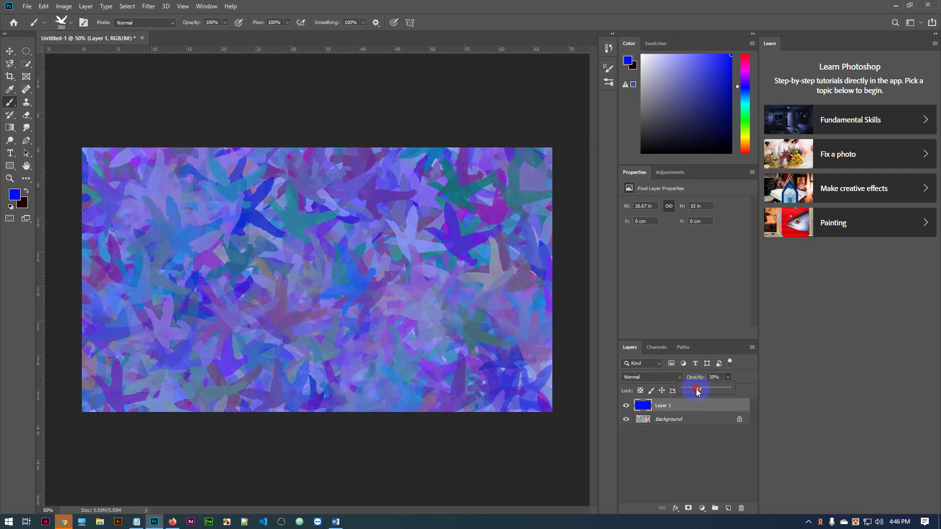
drag(692, 392, 689, 390)
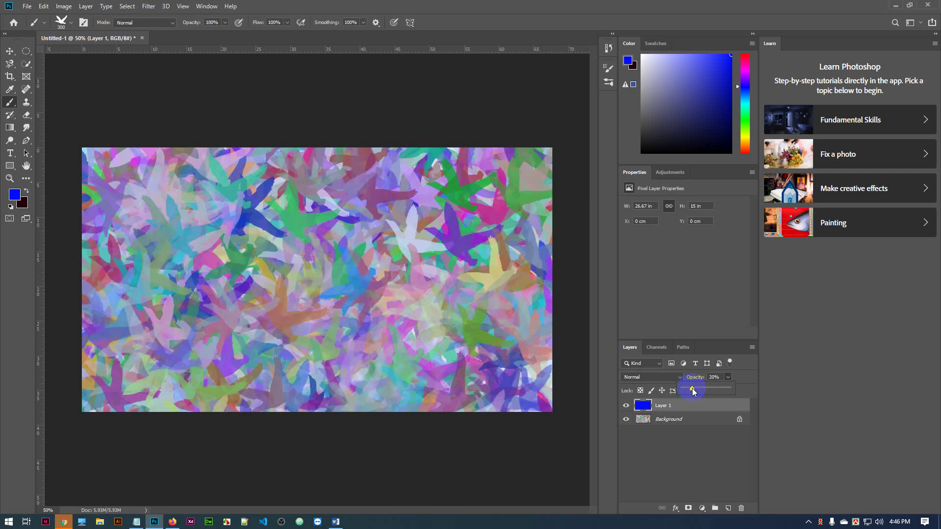
drag(688, 392, 689, 386)
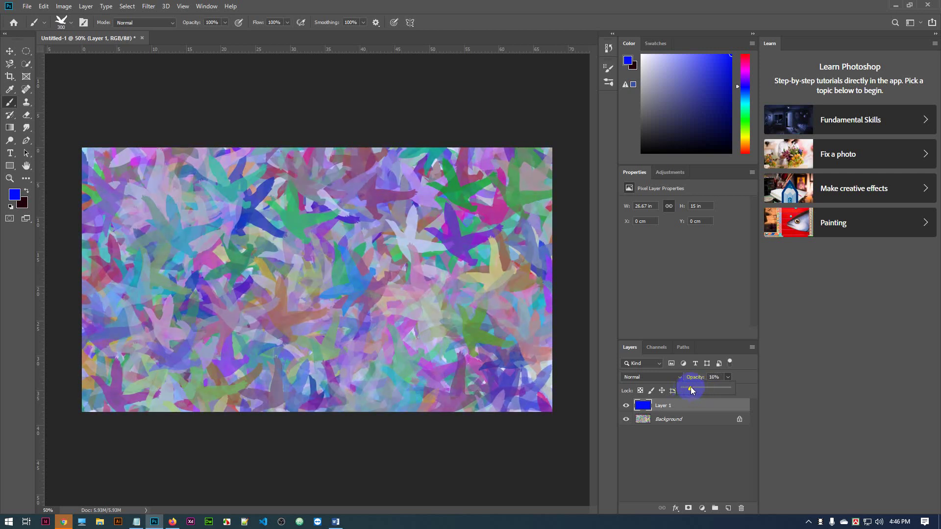
click(704, 454)
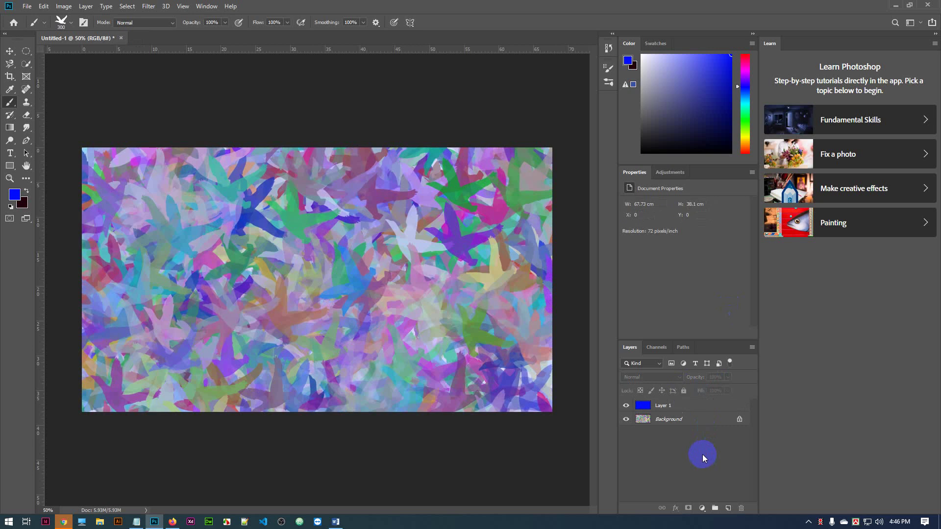
- Undo the opacity change, the blue fill layer, and the most recent bird strokes
key(ctrl+z)
key(ctrl+z)
key(ctrl+z)
key(ctrl+z)
key(ctrl+z)
key(ctrl+z)
key(ctrl+z)
key(ctrl+z)
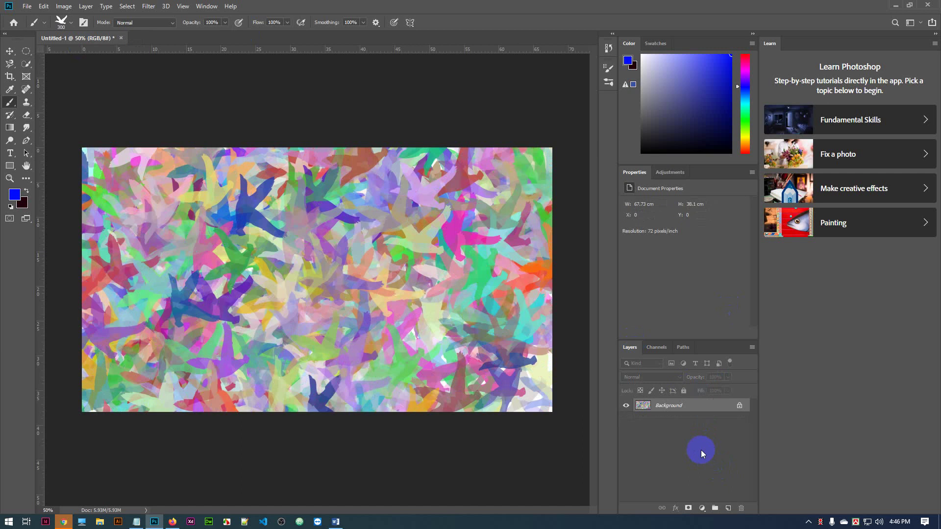
key(ctrl+z)
key(ctrl+z)
key(ctrl+z)
key(ctrl+z)
key(ctrl+z)
key(ctrl+z)
key(ctrl+z)
key(ctrl+z)
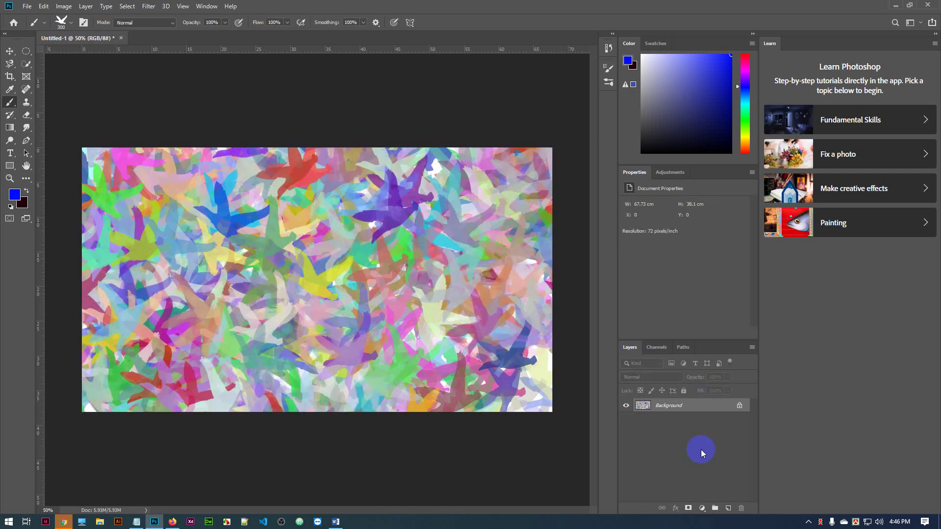
key(ctrl+z)
key(ctrl+z)
key(ctrl+z)
key(ctrl+z)
key(ctrl+z)
key(ctrl+z)
key(ctrl+z)
key(ctrl+z)
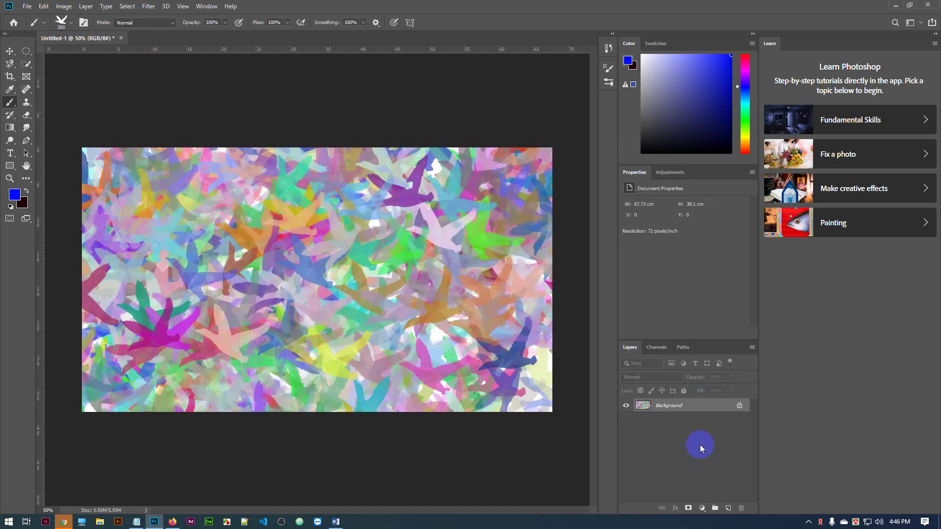
key(ctrl+z)
key(ctrl+z)
key(ctrl+z)
key(ctrl+z)
key(ctrl+z)
key(ctrl+z)
key(ctrl+z)
key(ctrl+z)
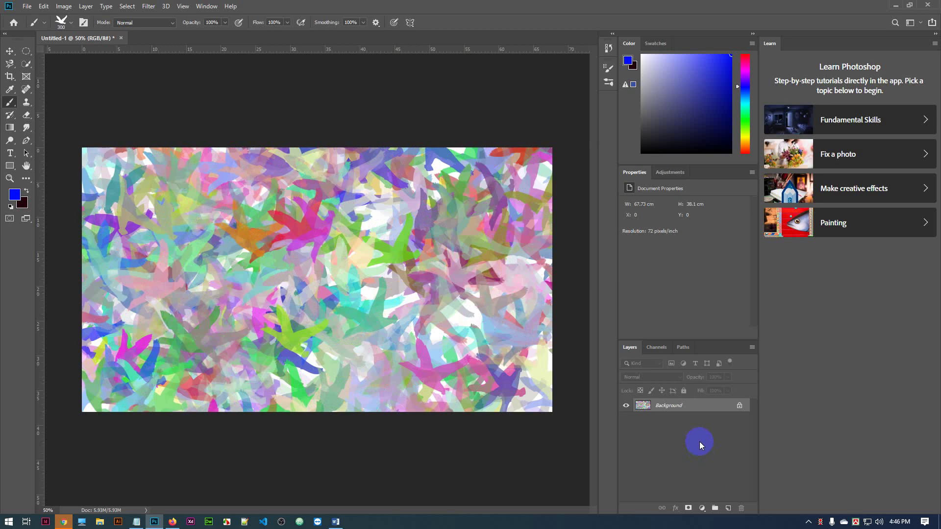
key(ctrl+z)
key(ctrl+z)
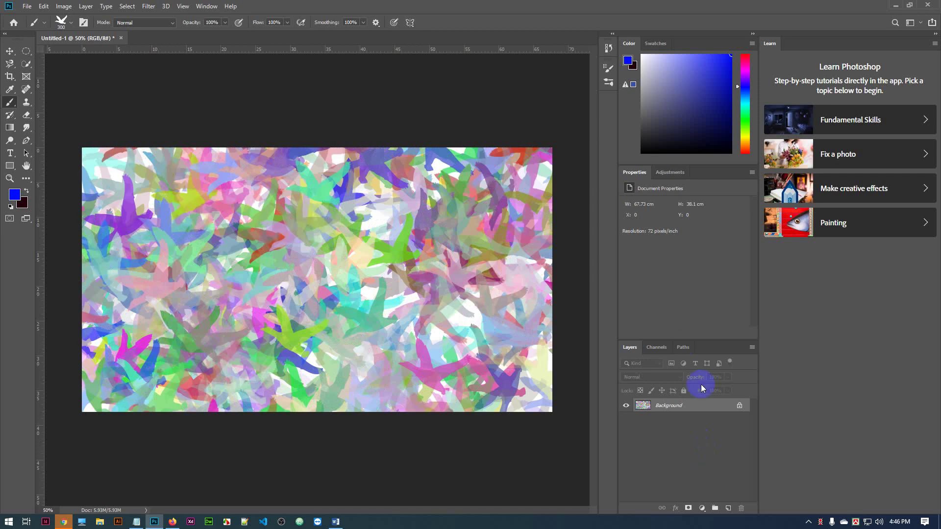
- Create a new document from the Web Large preset, 1920 x 1080 pixels at 72 ppi, with Artboards turned off
click(28, 7)
click(333, 86)
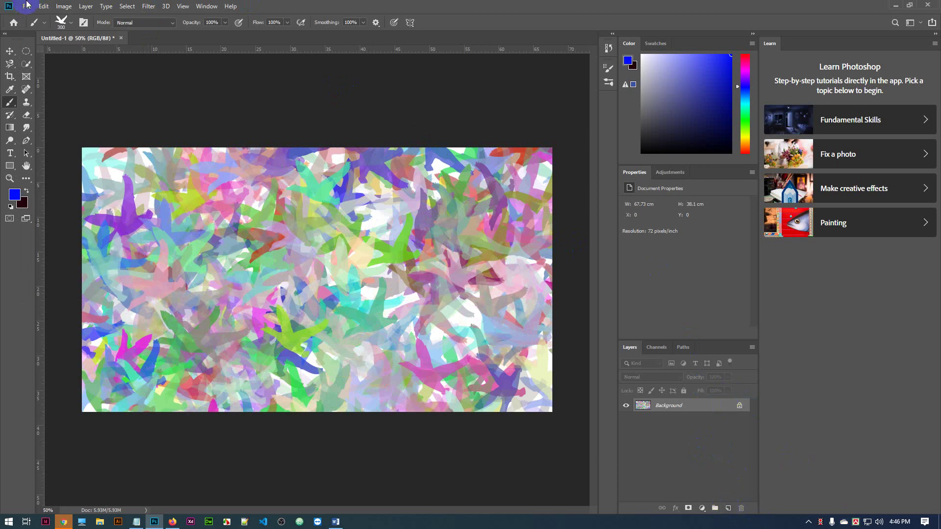
click(27, 6)
click(561, 347)
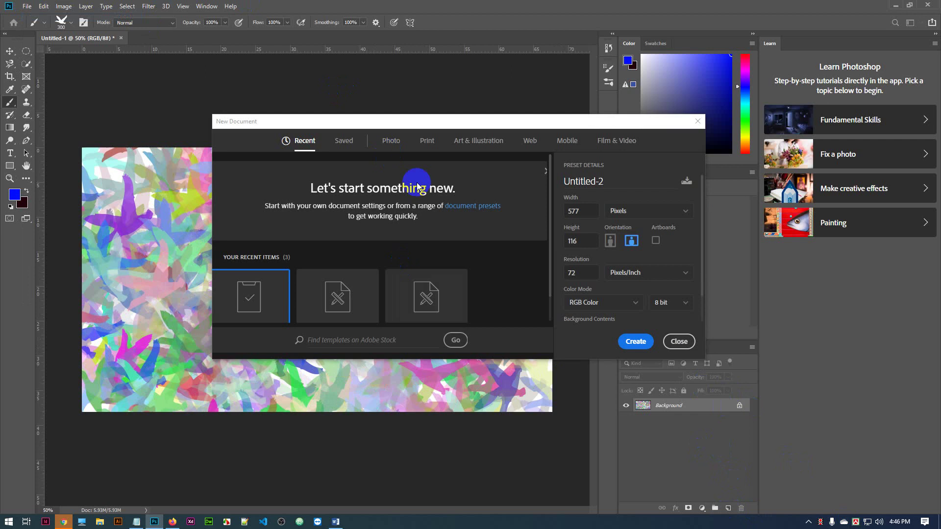
click(524, 145)
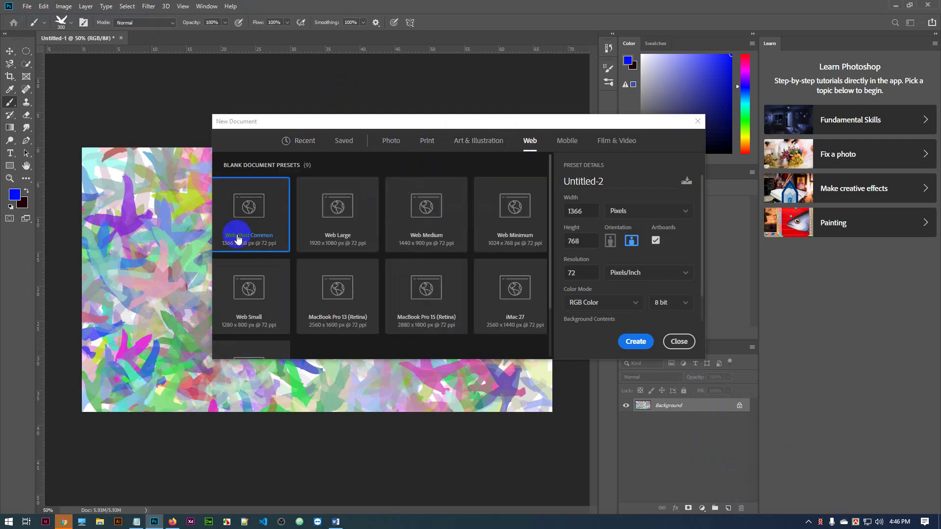
click(336, 211)
click(655, 240)
click(655, 241)
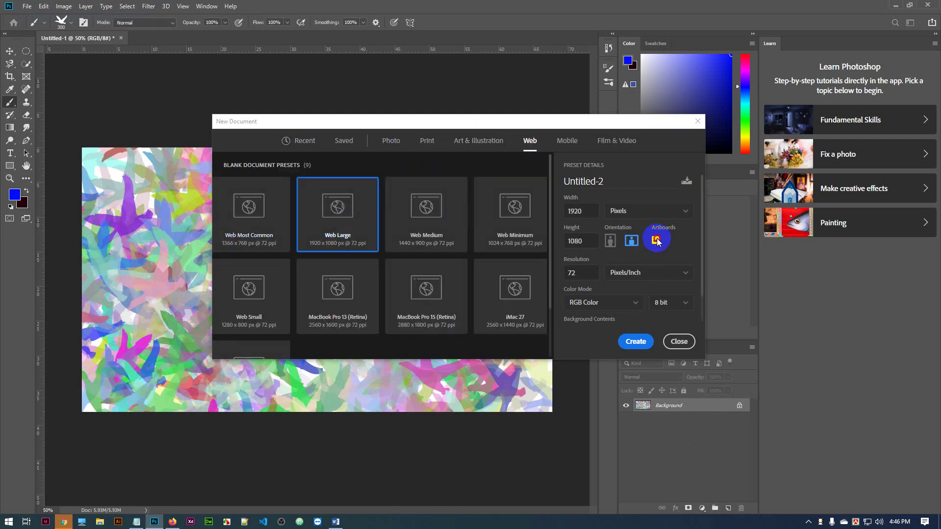
click(635, 341)
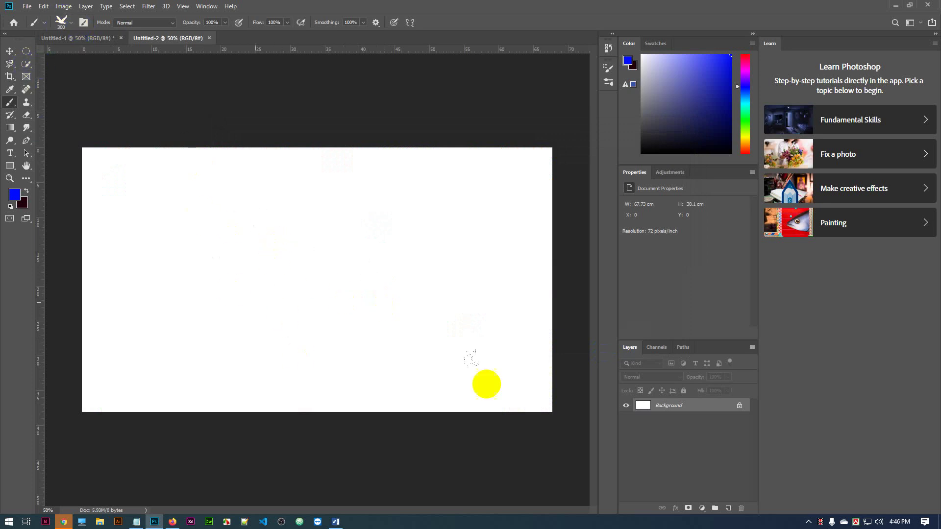
- Choose the Hard Round general brush for the Brush Tool and paint a thick blue curved stroke across the upper canvas
right_click(8, 104)
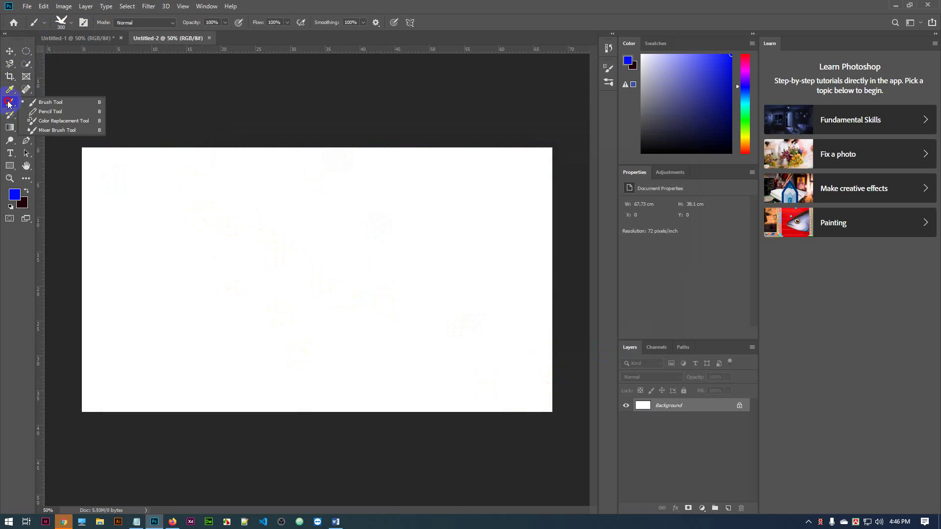
click(65, 100)
click(61, 22)
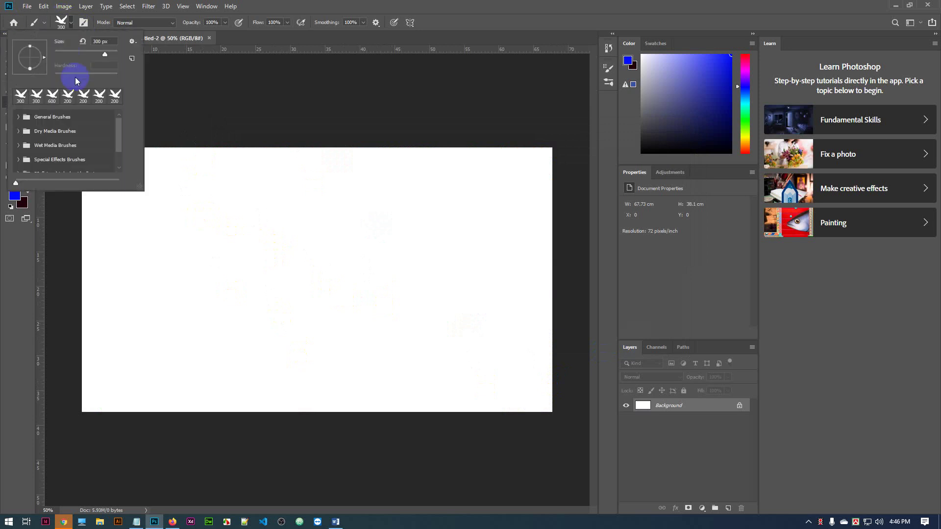
click(16, 116)
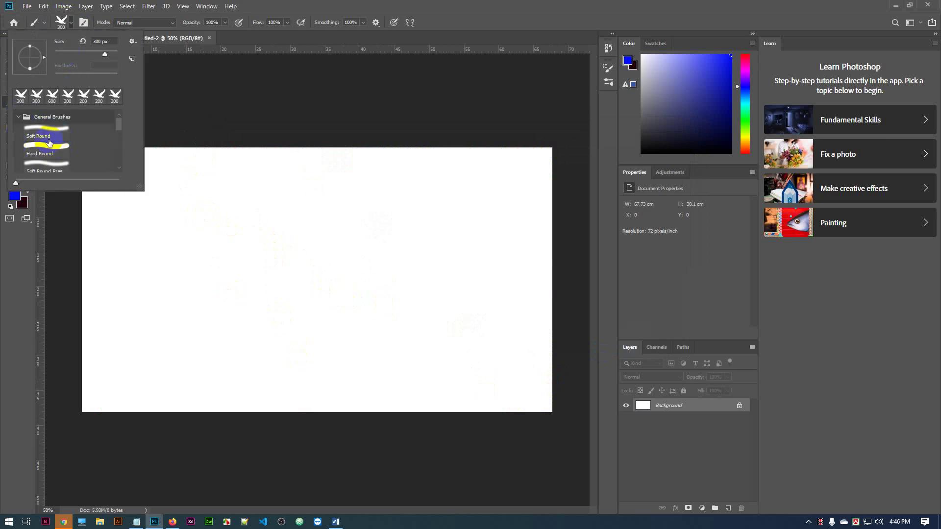
click(50, 150)
click(25, 310)
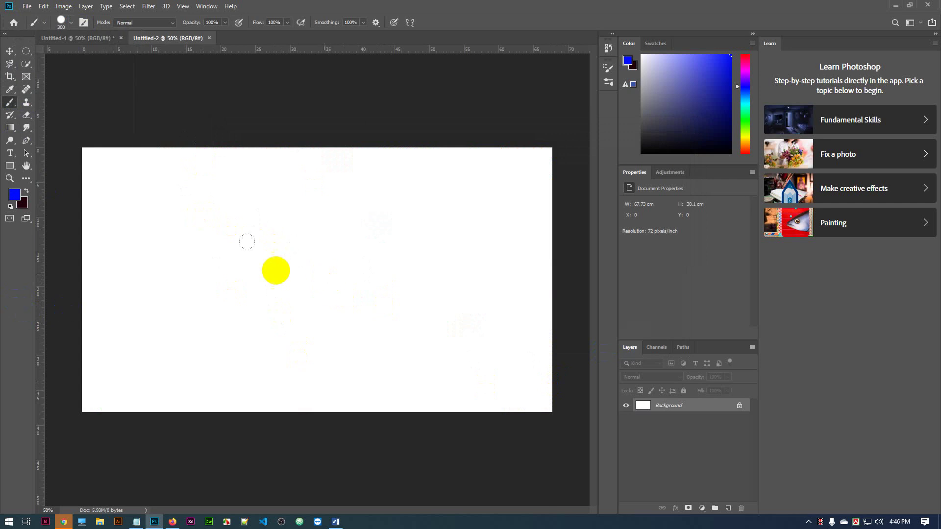
mouse_move(136, 199)
mouse_down()
mouse_move(251, 282)
mouse_move(373, 260)
mouse_move(417, 195)
mouse_up()
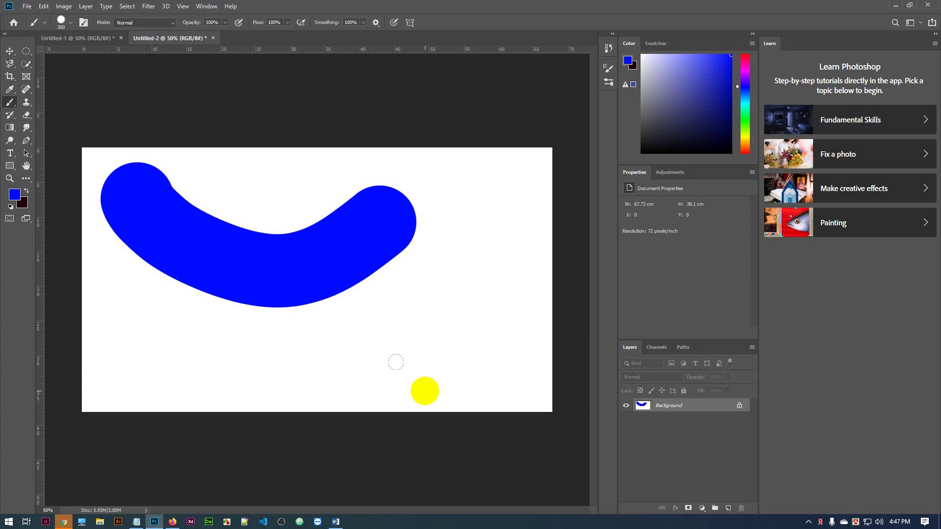
- Try to move the blue stroke on the Background layer with the Move Tool, and decline converting it to a normal layer
click(687, 410)
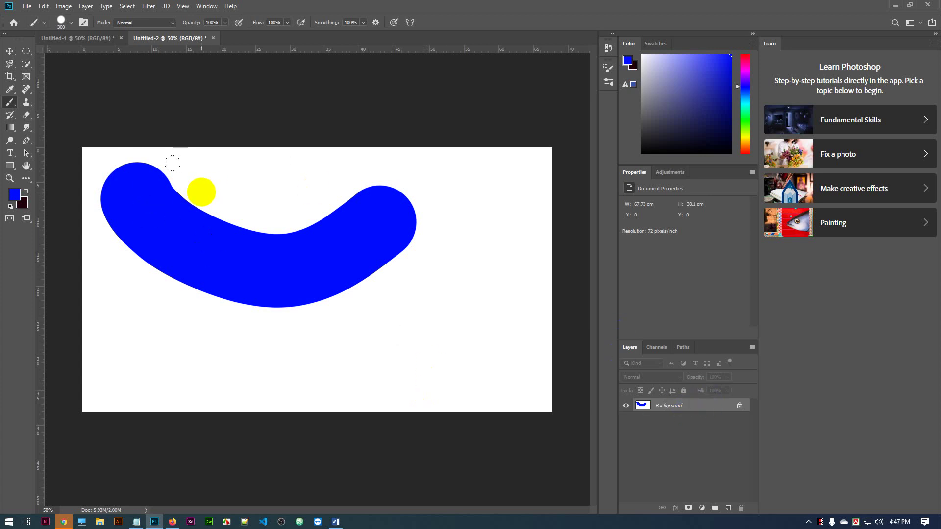
click(9, 51)
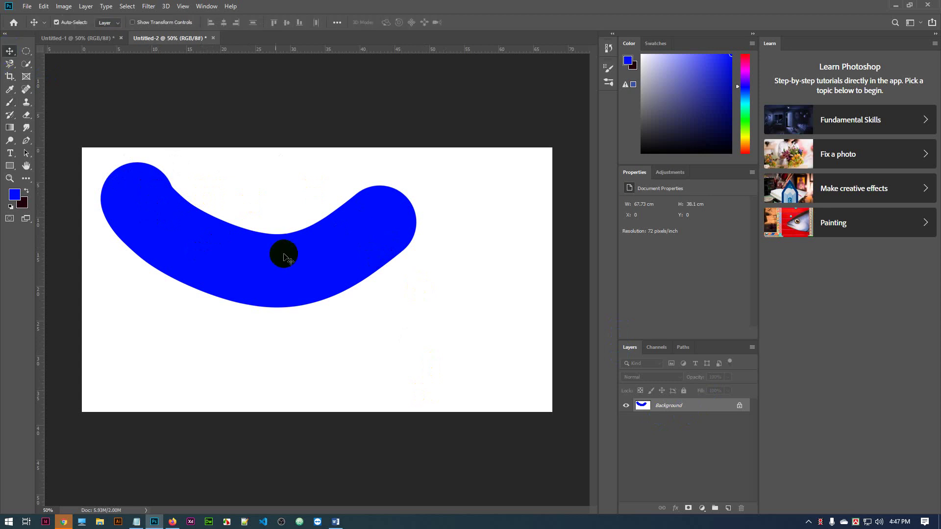
mouse_move(283, 254)
mouse_down()
mouse_move(296, 259)
mouse_move(273, 254)
mouse_up()
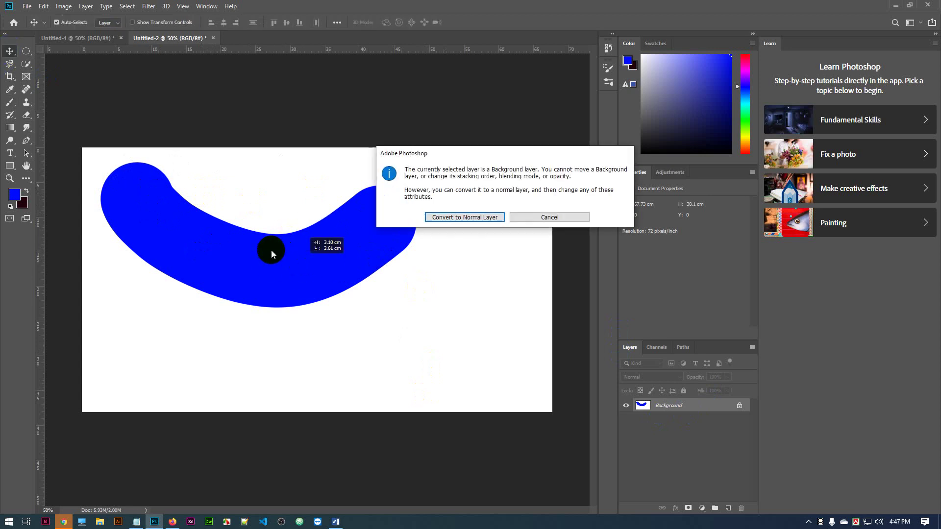
click(575, 218)
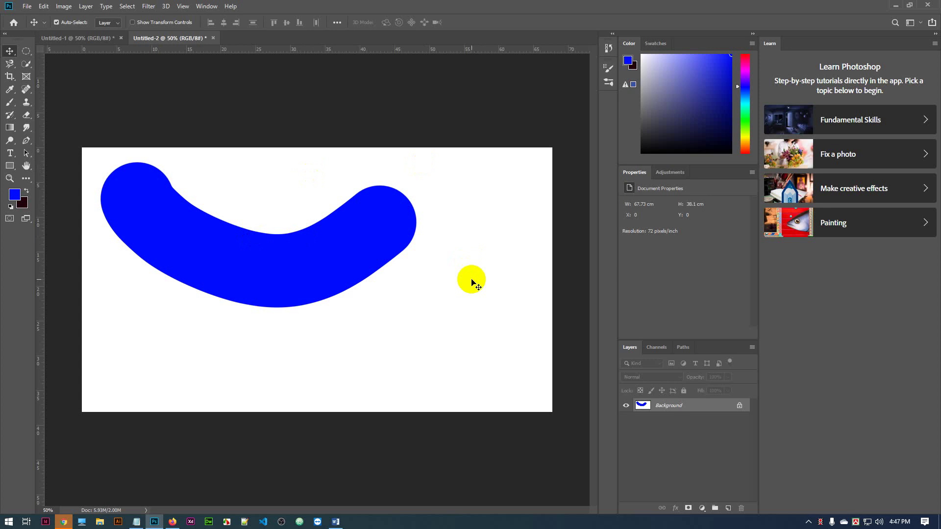
- Undo the stroke on the Background layer and brush a thick blue curved stroke about 49 cm wide on a new layer
key(ctrl+z)
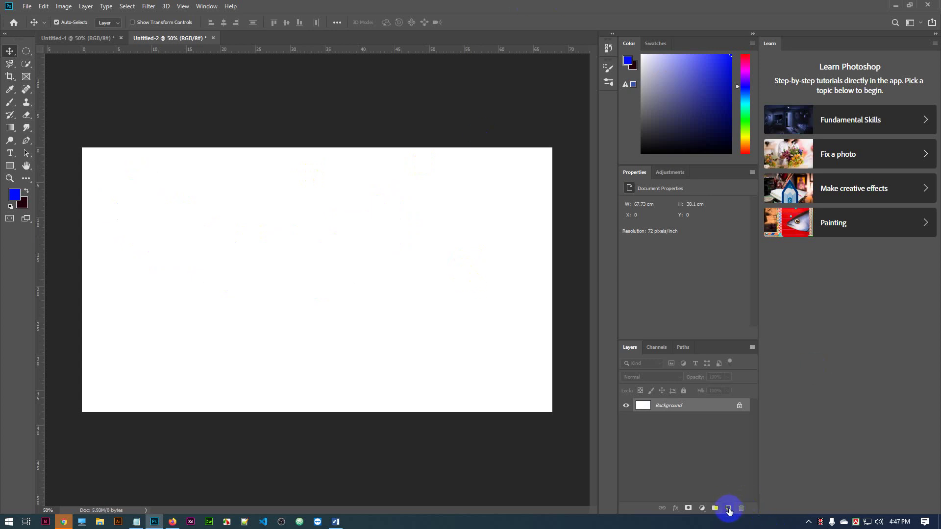
click(729, 510)
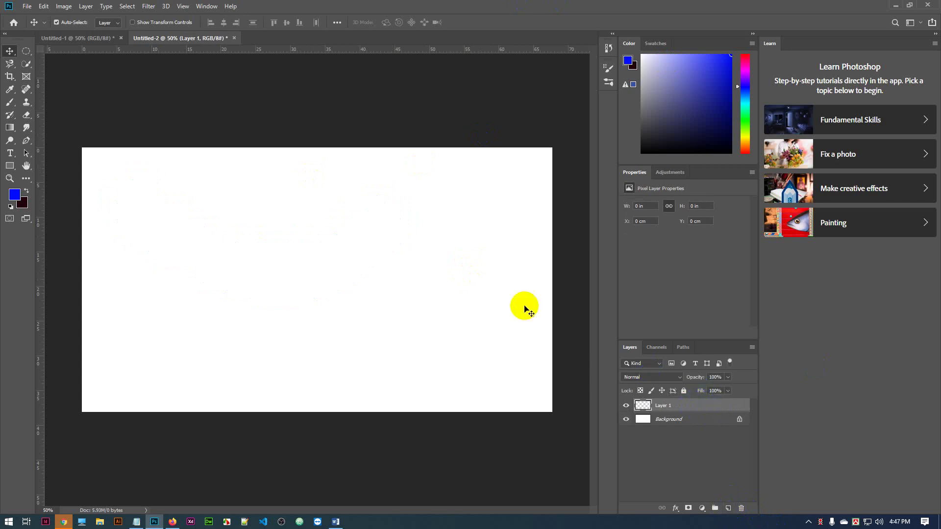
click(10, 102)
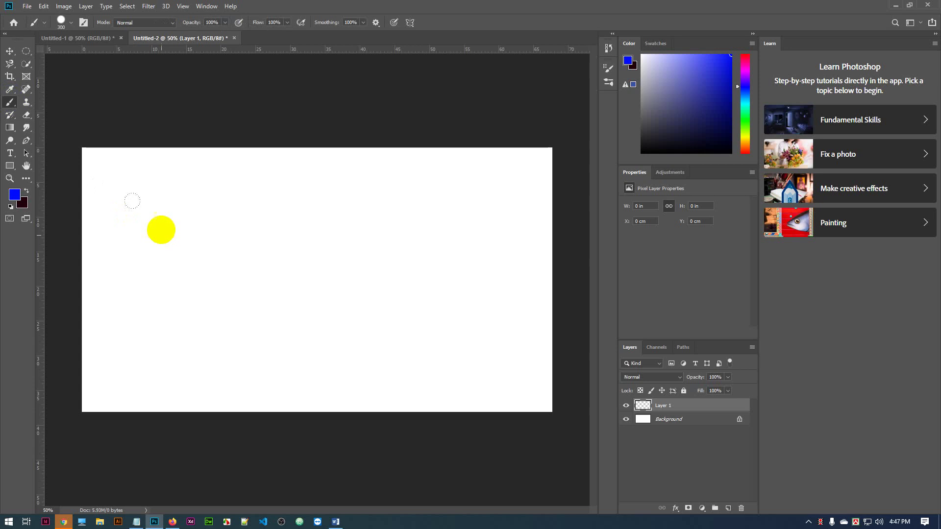
mouse_move(149, 201)
mouse_down()
mouse_move(250, 273)
mouse_move(485, 180)
mouse_up()
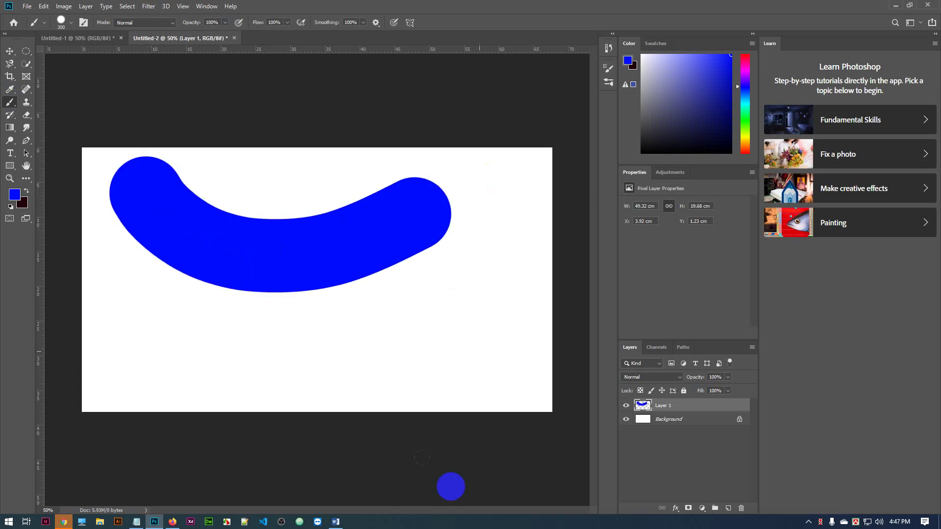
click(242, 207)
- Move the blue stroke on Layer 1 down and to the right using Free Transform and the Move Tool
click(9, 51)
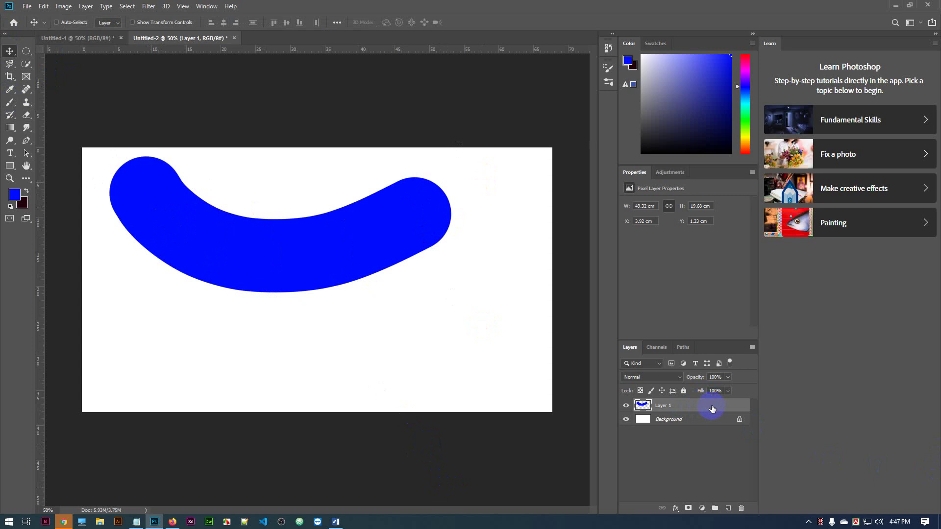
key(ctrl+t)
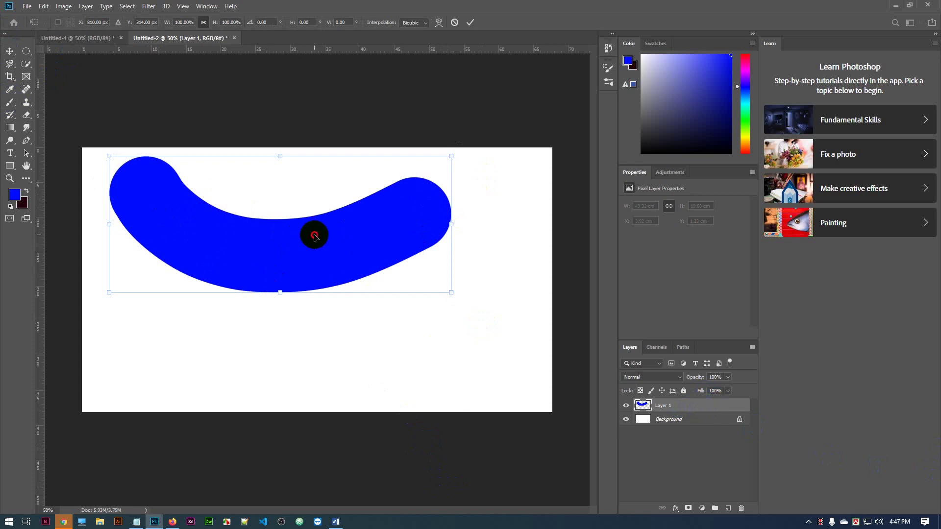
mouse_move(313, 234)
mouse_down()
mouse_move(330, 330)
mouse_move(367, 233)
mouse_move(392, 253)
mouse_up()
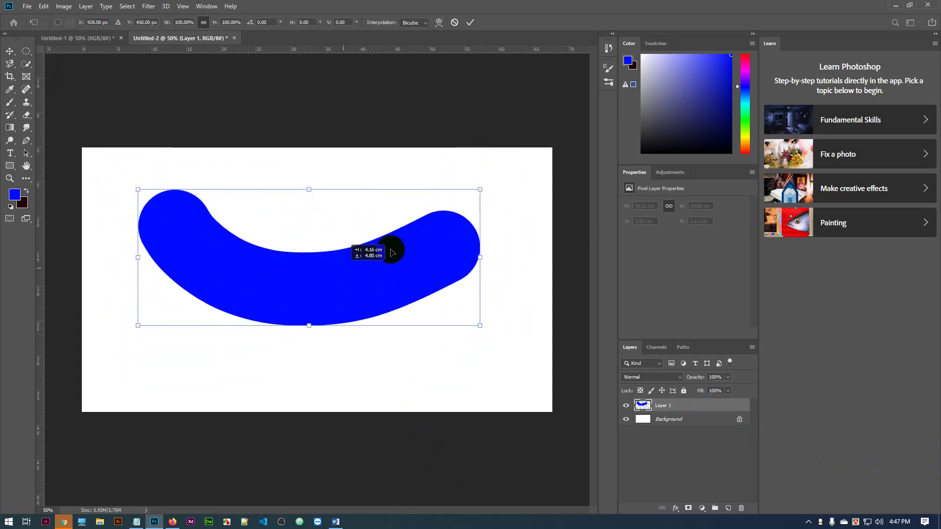
click(470, 22)
mouse_move(374, 321)
mouse_down()
mouse_move(374, 252)
mouse_move(353, 260)
mouse_move(407, 244)
mouse_up()
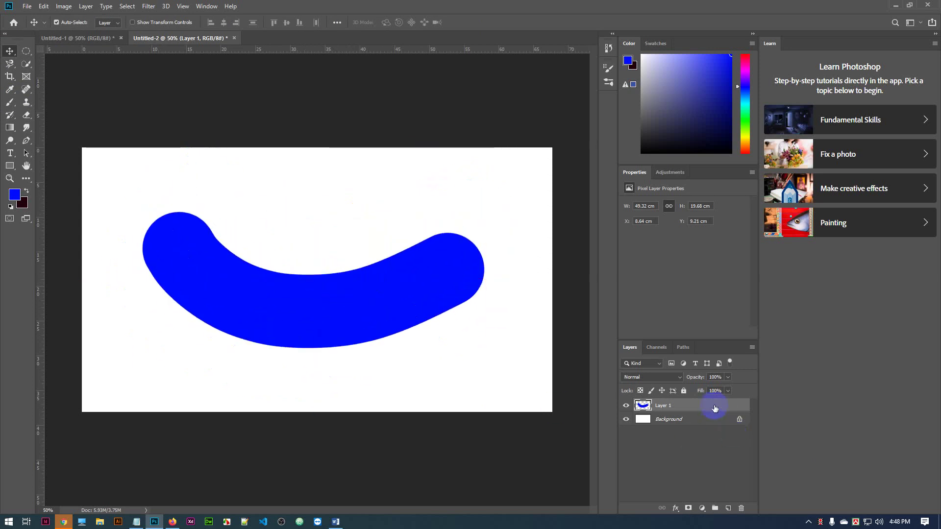
- Scale the blue stroke on Layer 1 to about 105.84% with Free Transform and move it slightly higher on the canvas
key(ctrl+t)
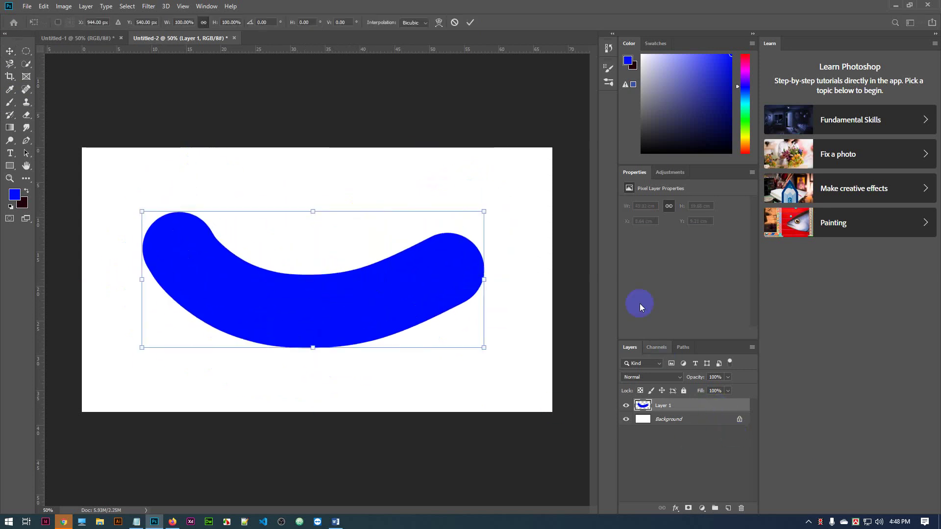
mouse_move(485, 210)
mouse_down()
mouse_move(384, 304)
mouse_move(552, 168)
mouse_move(430, 319)
mouse_move(523, 205)
mouse_move(420, 366)
mouse_move(533, 215)
mouse_move(550, 164)
mouse_move(516, 259)
mouse_up()
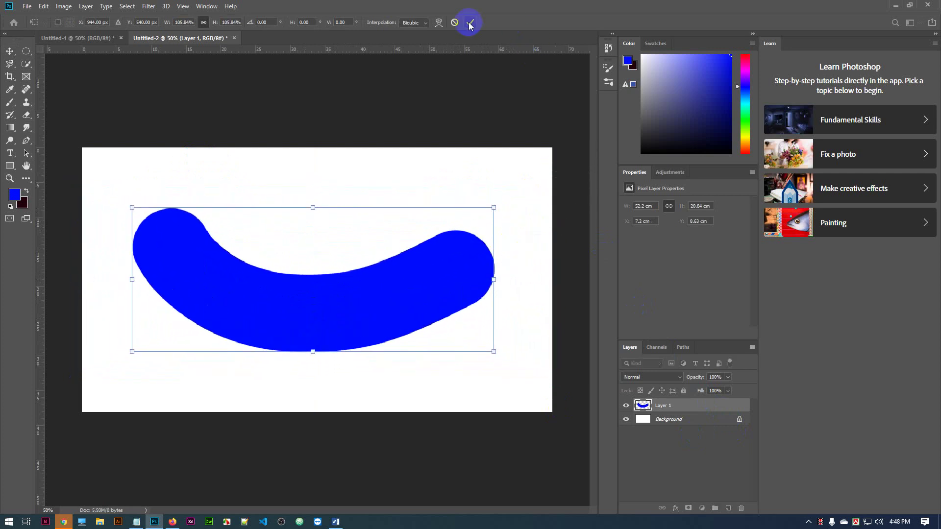
click(469, 23)
mouse_move(362, 308)
mouse_down()
mouse_move(378, 202)
mouse_move(353, 269)
mouse_move(340, 250)
mouse_up()
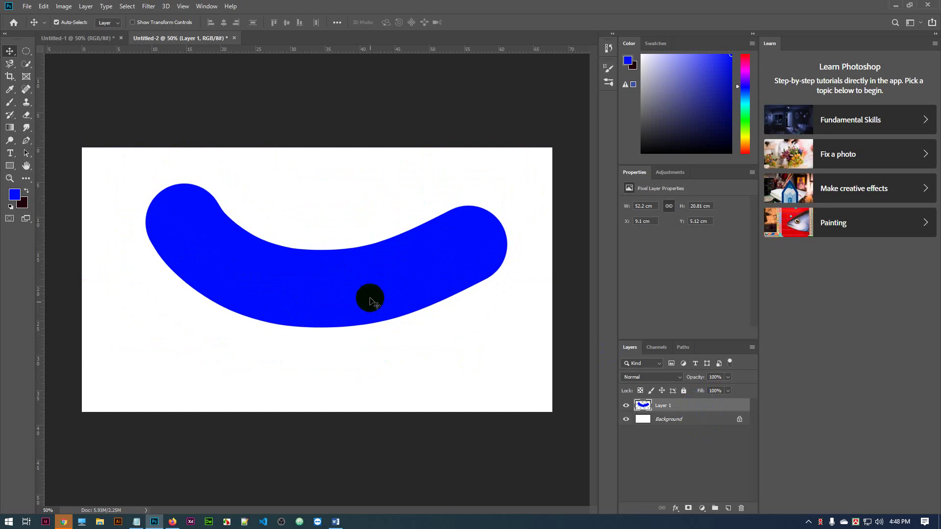
- Delete the layer holding the blue stroke and add a new empty layer above the Background
click(370, 297)
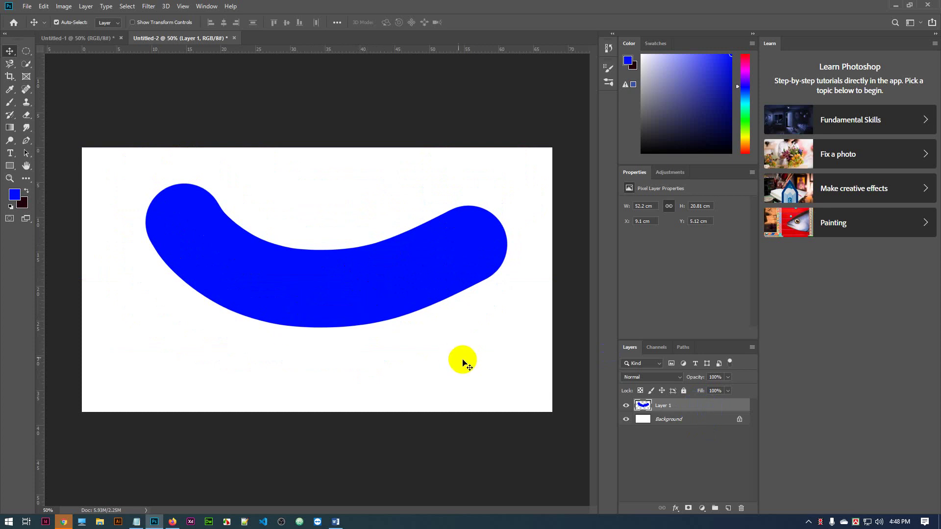
key(Delete)
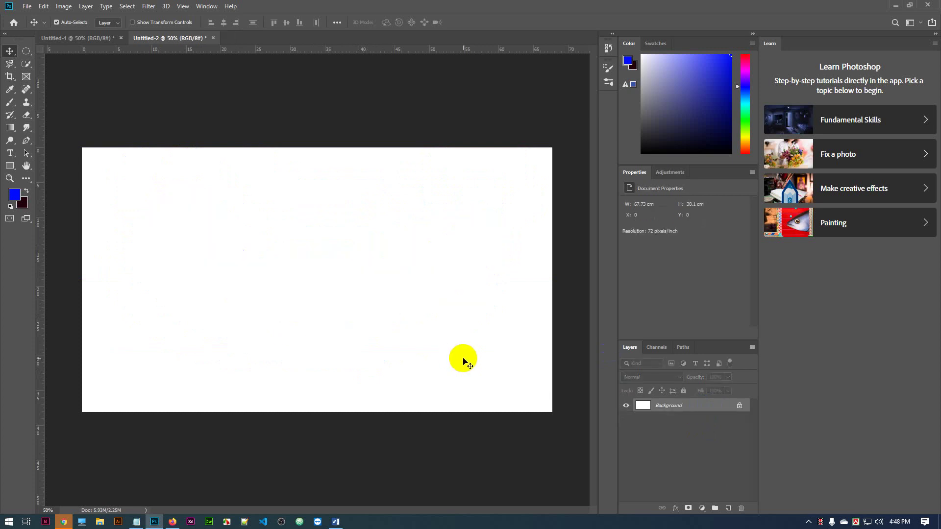
click(728, 509)
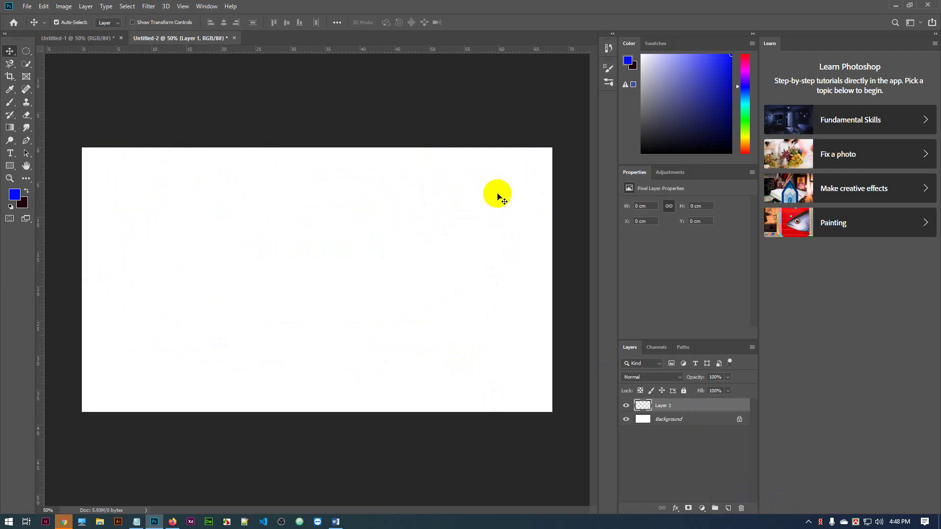
- Set the Brush Tool's mode to Normal and paint a blue stroke about 40 cm wide along the canvas's upper edge
click(12, 107)
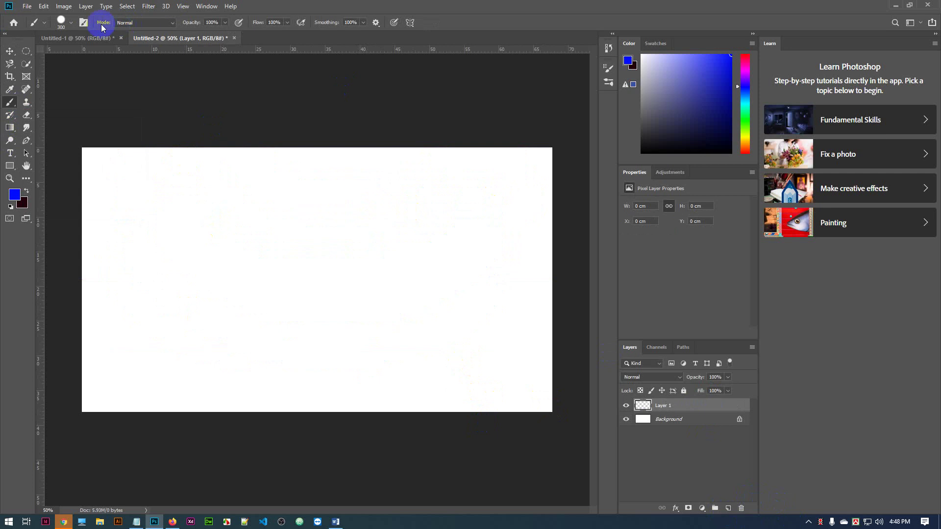
click(157, 23)
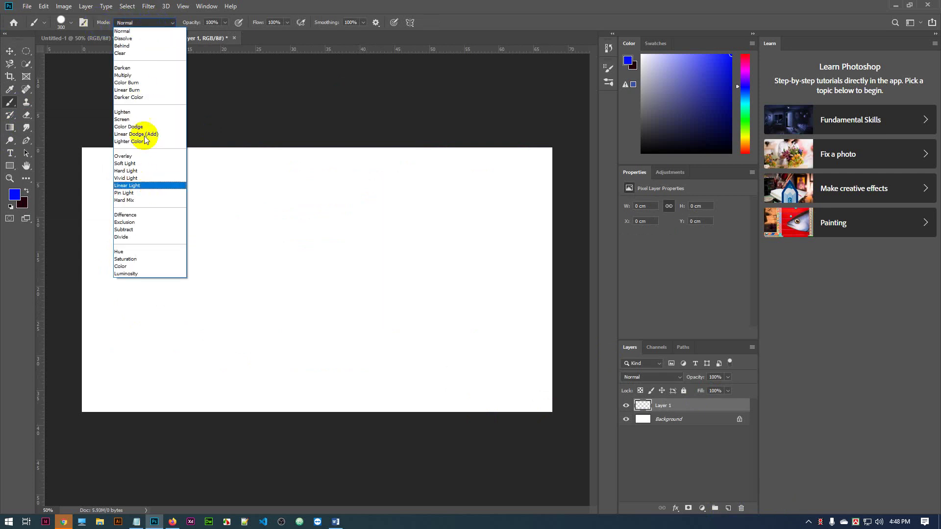
click(33, 243)
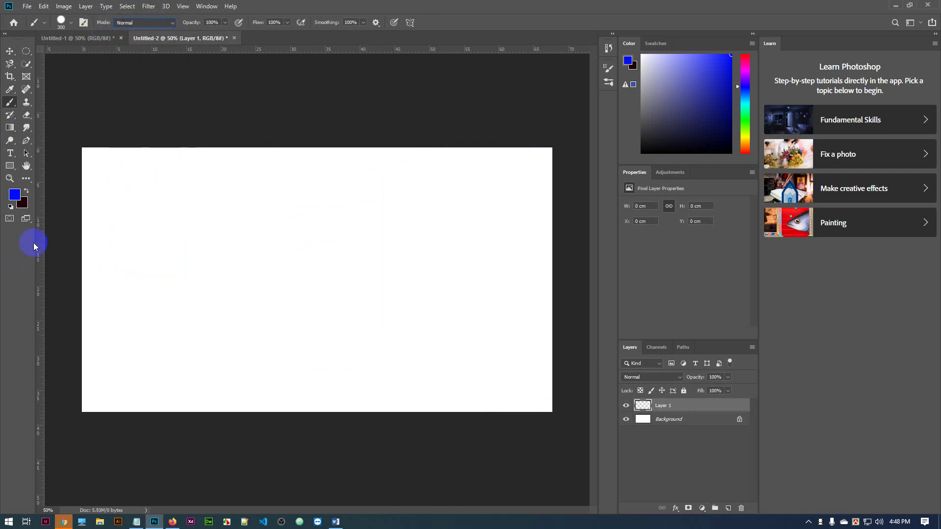
click(150, 27)
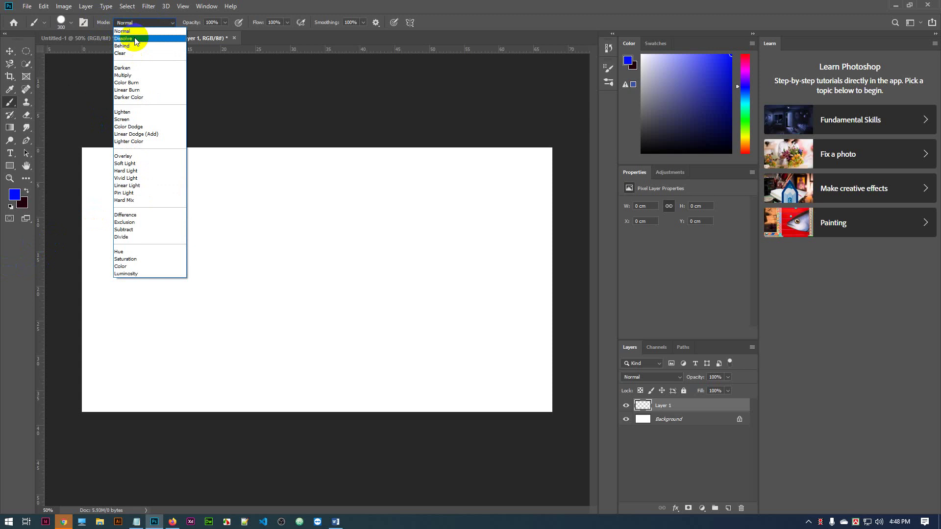
click(122, 32)
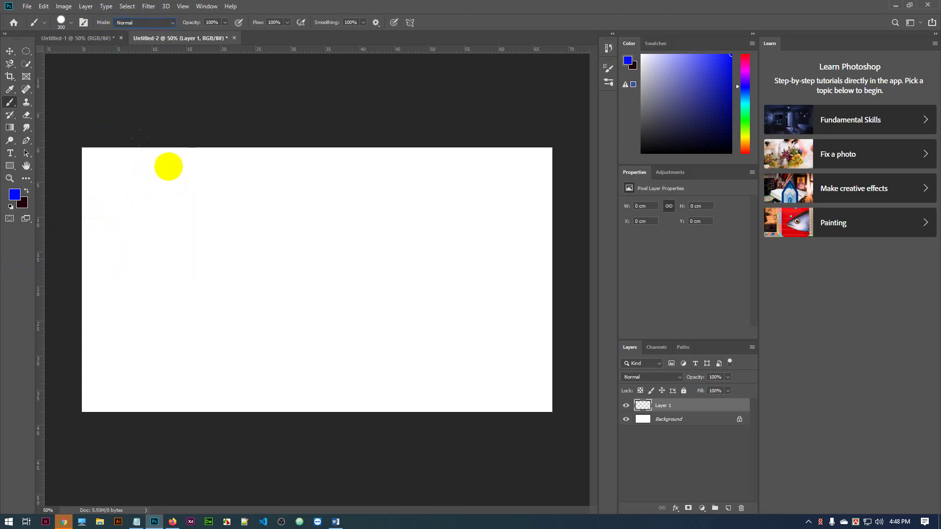
drag(183, 204, 333, 181)
- Set the brush mode to Dissolve, and test a hard round stroke below the first one before undoing it
click(135, 23)
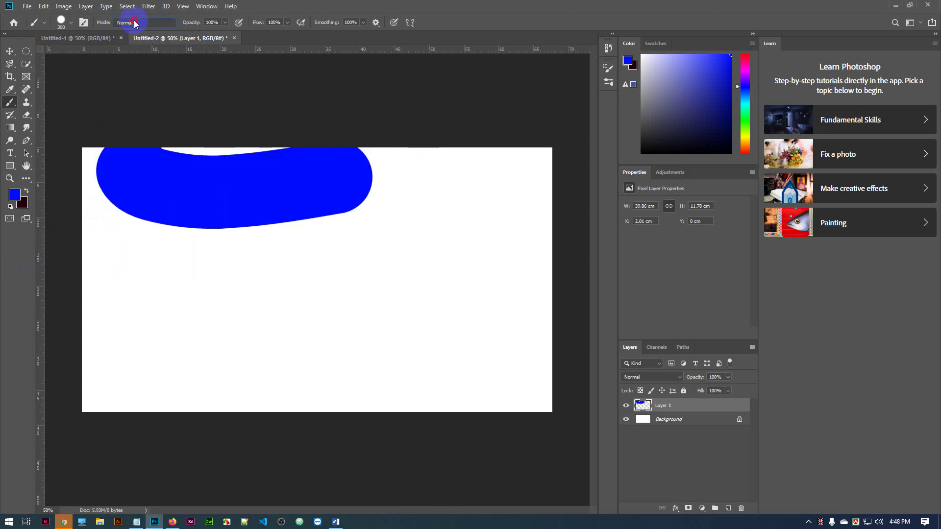
click(130, 39)
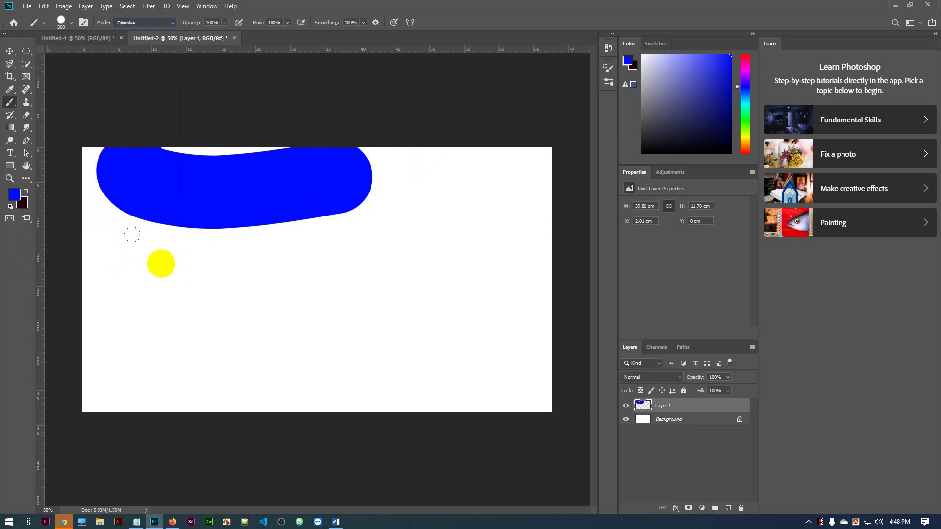
mouse_move(122, 244)
mouse_down()
mouse_move(116, 252)
mouse_move(343, 235)
mouse_move(372, 245)
mouse_up()
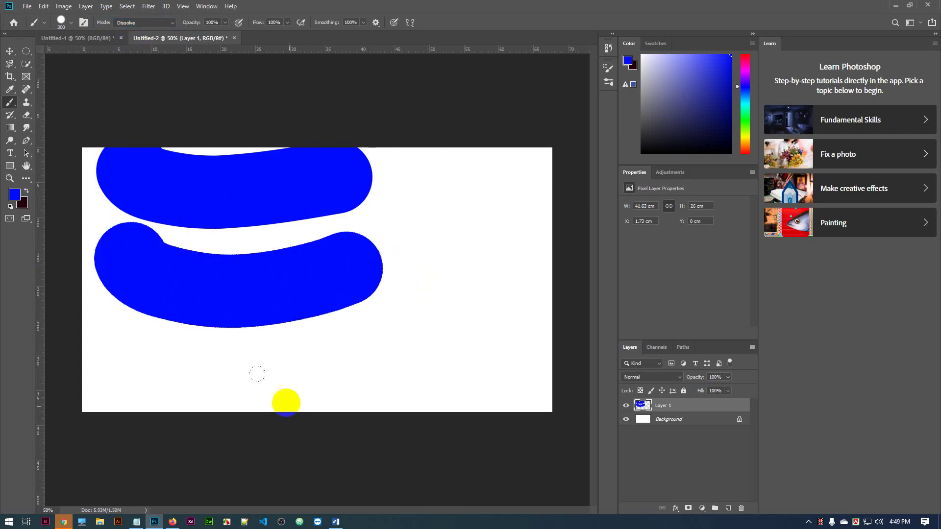
key(ctrl+plus)
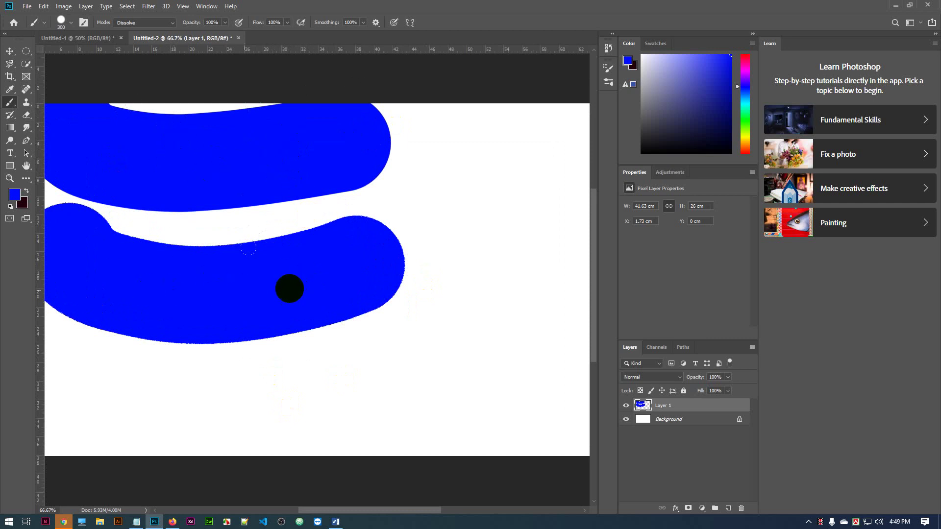
key(ctrl+z)
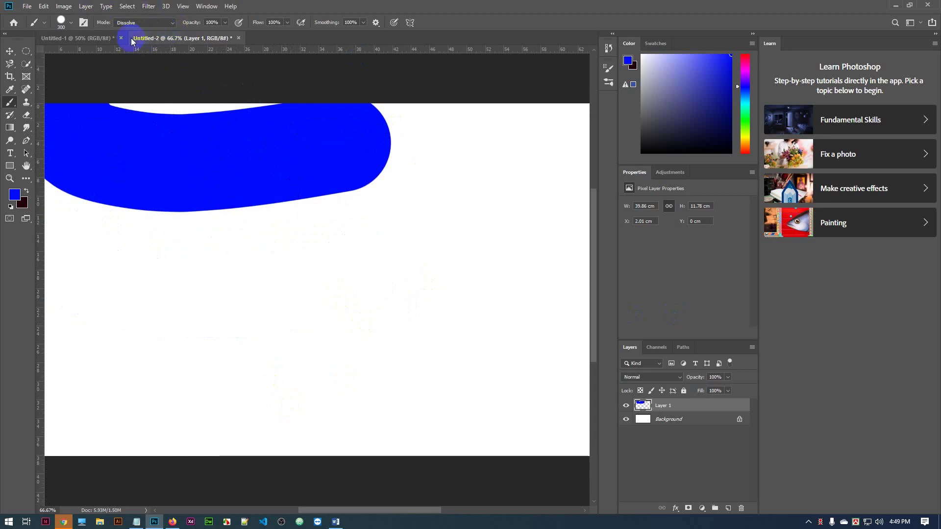
- Choose the Soft Round general brush and paint a Dissolve-mode curved stroke below the solid blue one
click(61, 21)
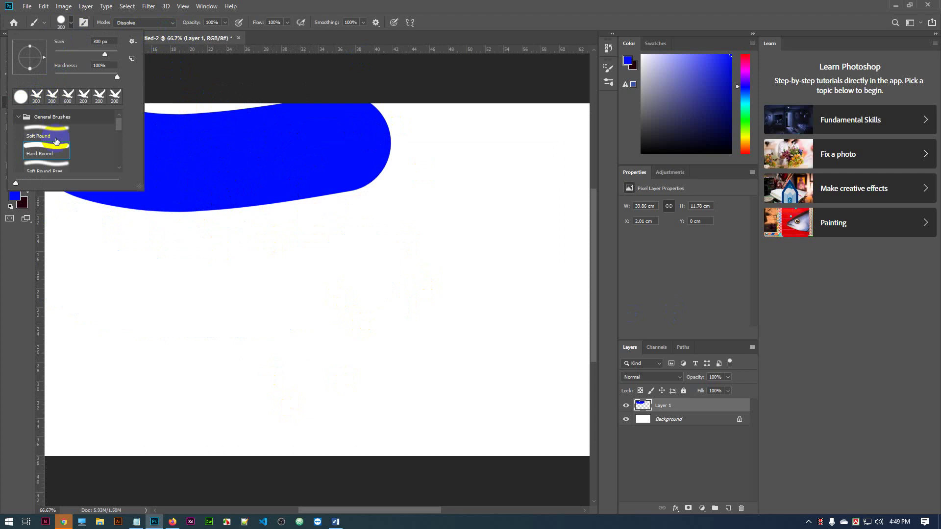
click(58, 130)
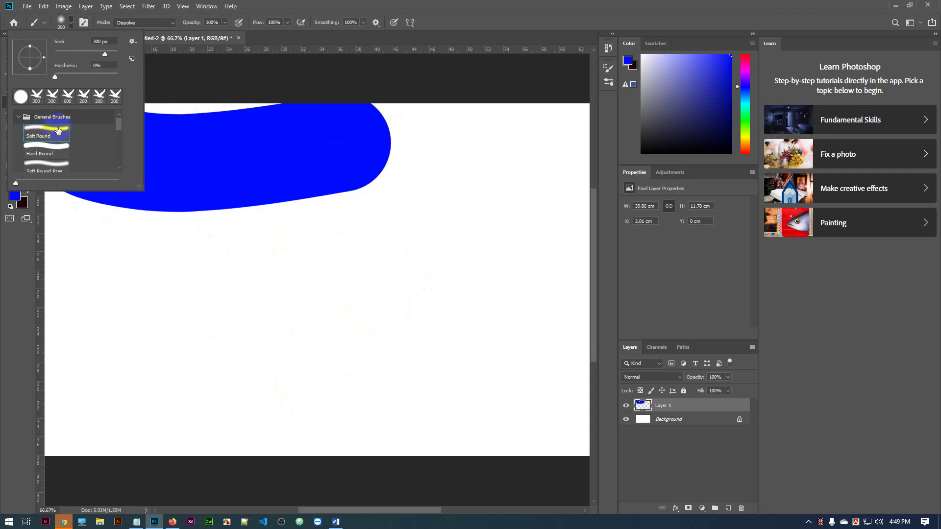
click(135, 299)
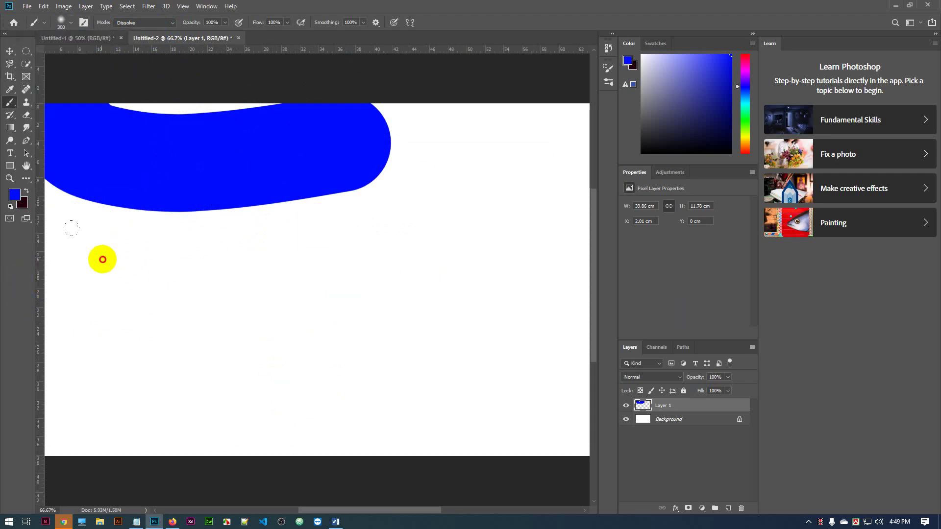
mouse_move(71, 228)
mouse_down()
mouse_move(386, 199)
mouse_move(437, 173)
mouse_move(441, 210)
mouse_up()
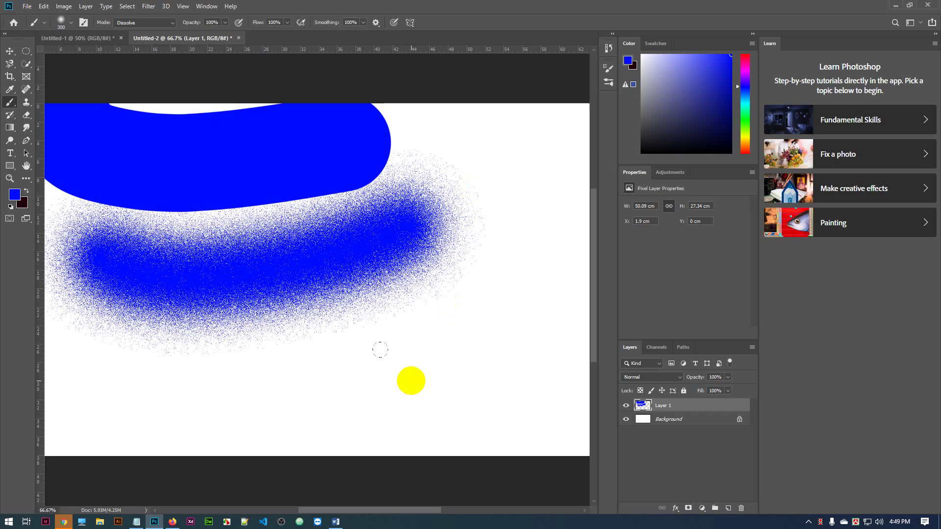
- Undo the soft Dissolve stroke and add a new empty layer above Layer 1
key(ctrl+minus)
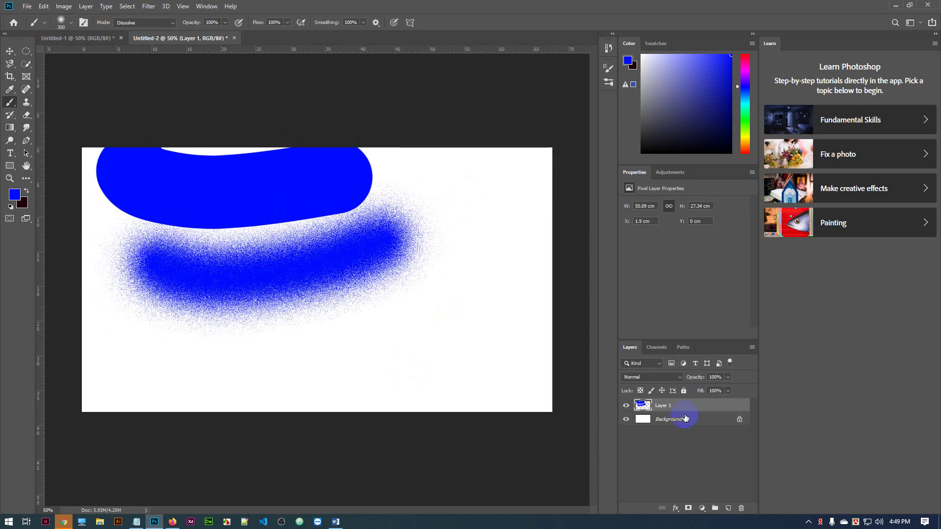
key(ctrl+z)
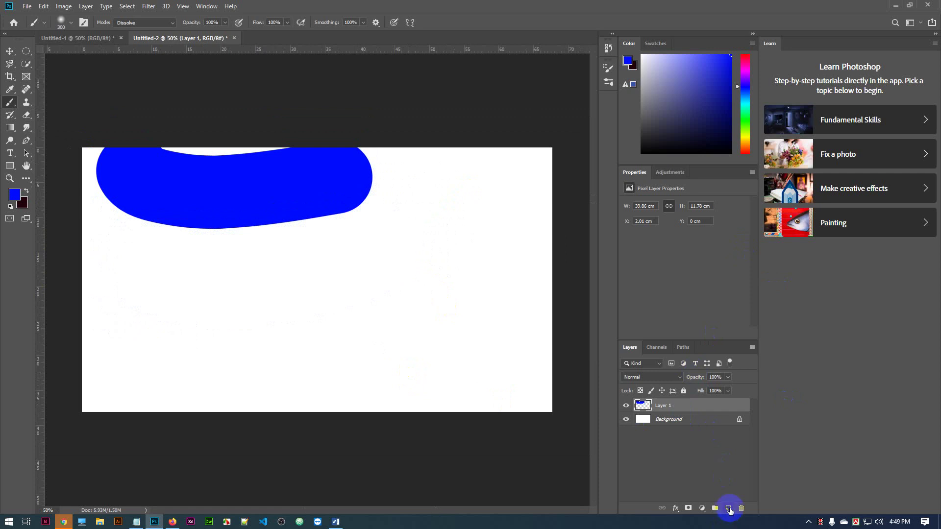
click(729, 508)
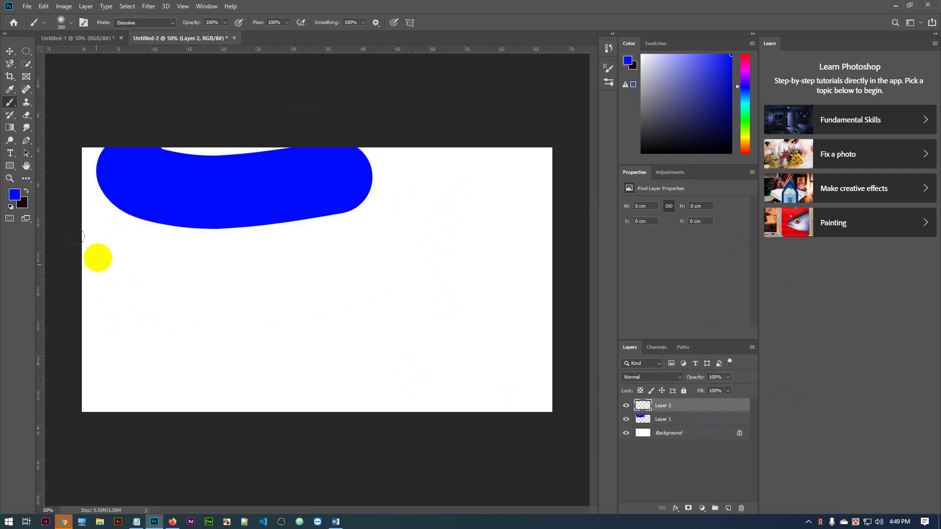
- Paint a soft blue Dissolve stroke on Layer 2 below the solid shape and undo it
mouse_move(81, 245)
mouse_down()
mouse_move(249, 297)
mouse_move(487, 193)
mouse_move(523, 142)
mouse_move(500, 128)
mouse_up()
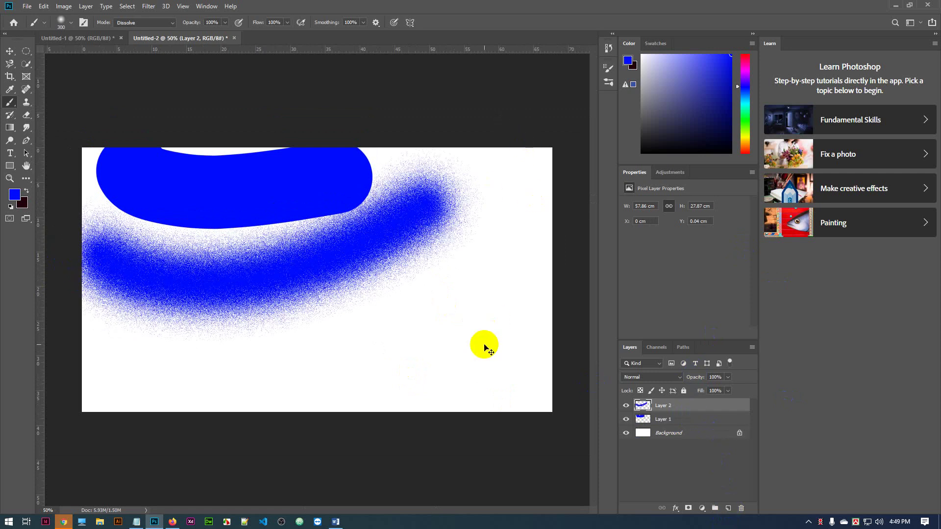
key(ctrl+z)
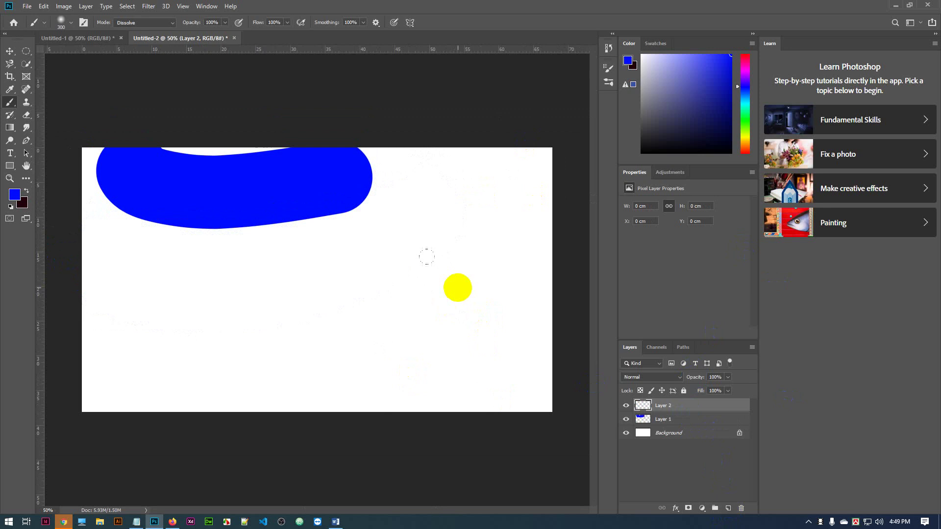
- Enlarge the soft brush to 700 px and cover the canvas with blue Dissolve strokes on Layer 2
key(bracketright)
key(bracketright)
key(bracketright)
key(bracketright)
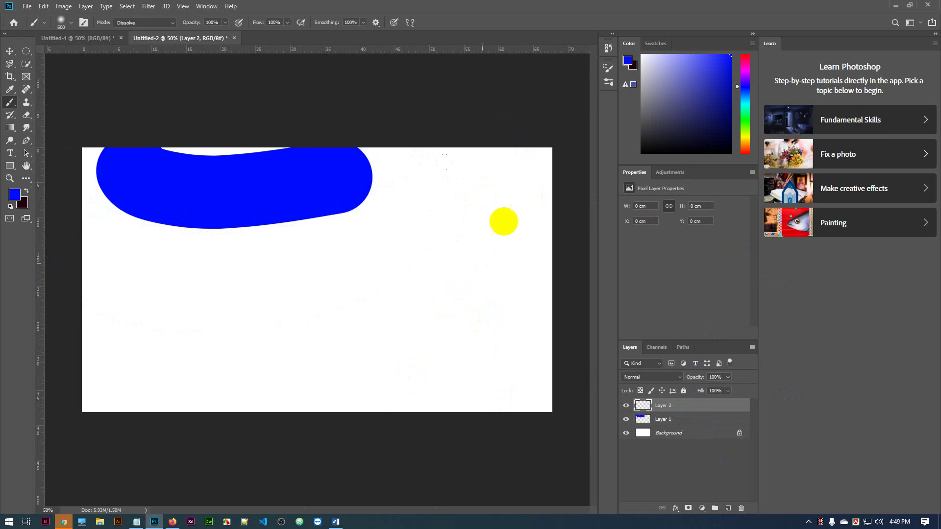
mouse_move(502, 219)
mouse_down()
mouse_move(521, 238)
mouse_move(519, 414)
mouse_up()
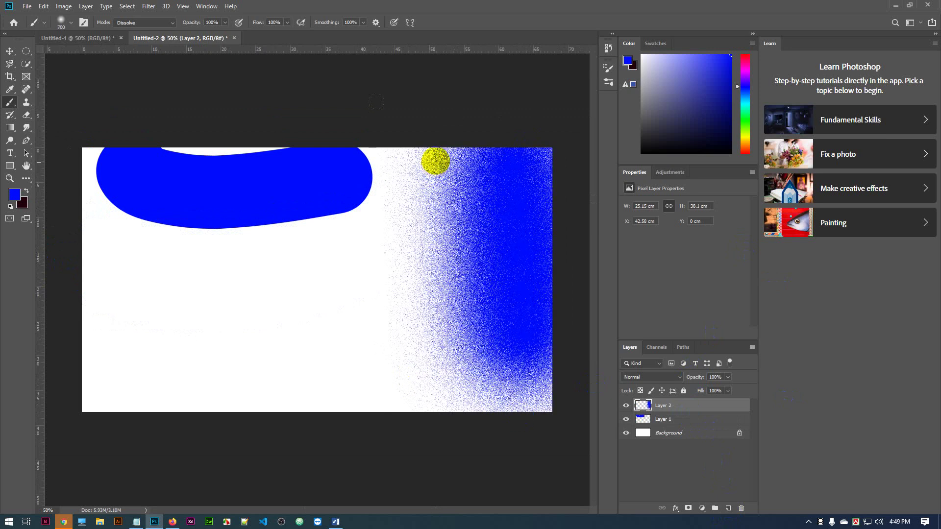
mouse_move(435, 161)
mouse_down()
mouse_move(65, 315)
mouse_move(454, 445)
mouse_move(97, 340)
mouse_move(441, 356)
mouse_move(140, 149)
mouse_move(472, 210)
mouse_move(242, 395)
mouse_move(473, 286)
mouse_up()
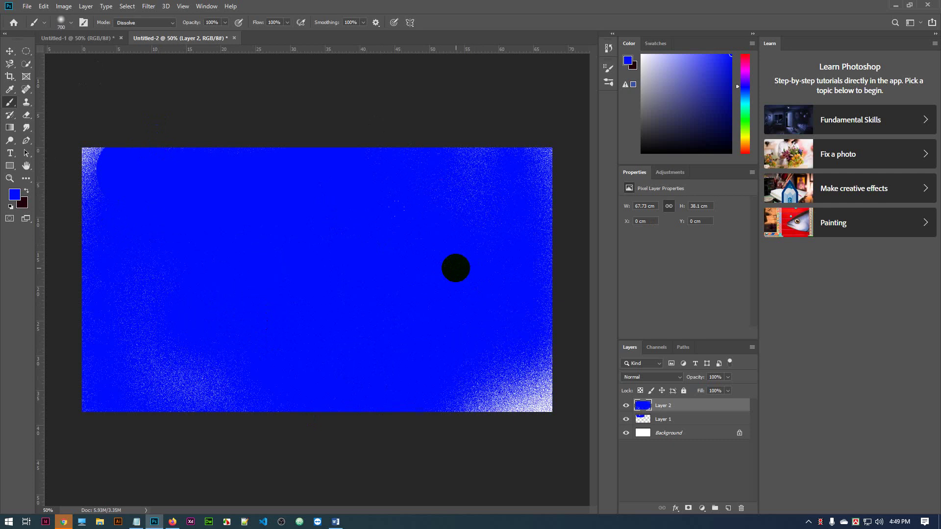
- Undo all the large Dissolve strokes on Layer 2 so that the layer is empty again
key(ctrl+z)
key(ctrl+z)
key(ctrl+z)
key(ctrl+z)
key(ctrl+z)
key(ctrl+z)
key(ctrl+z)
key(ctrl+z)
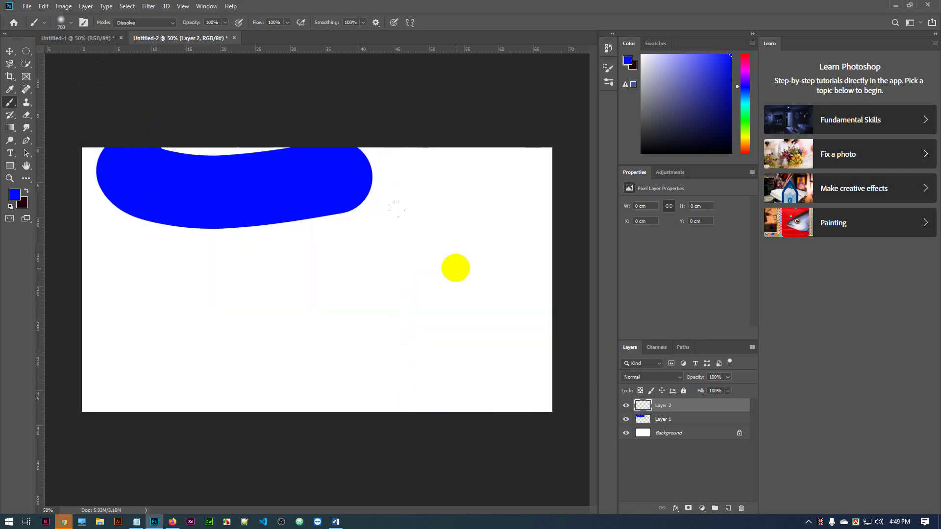
- Set the brush mode to Behind and move the blue shape on Layer 1 down towards the canvas's middle
click(150, 24)
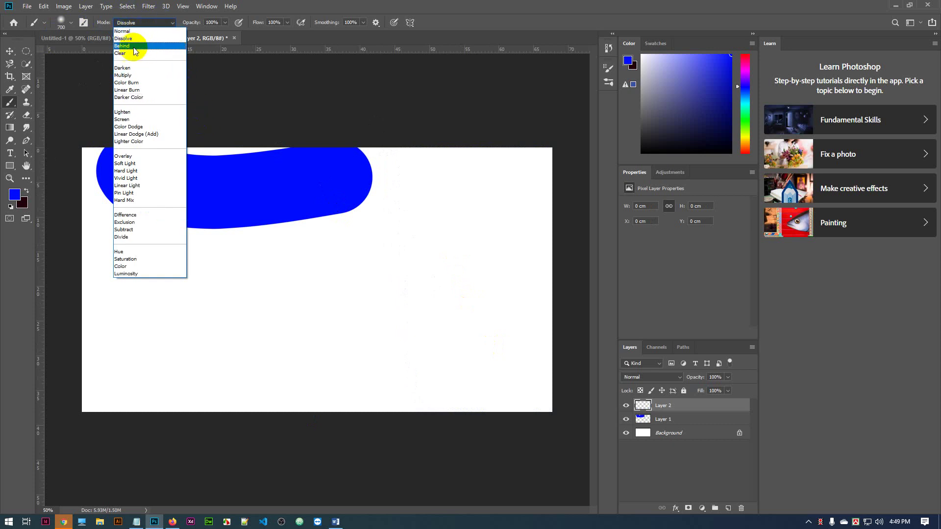
click(134, 51)
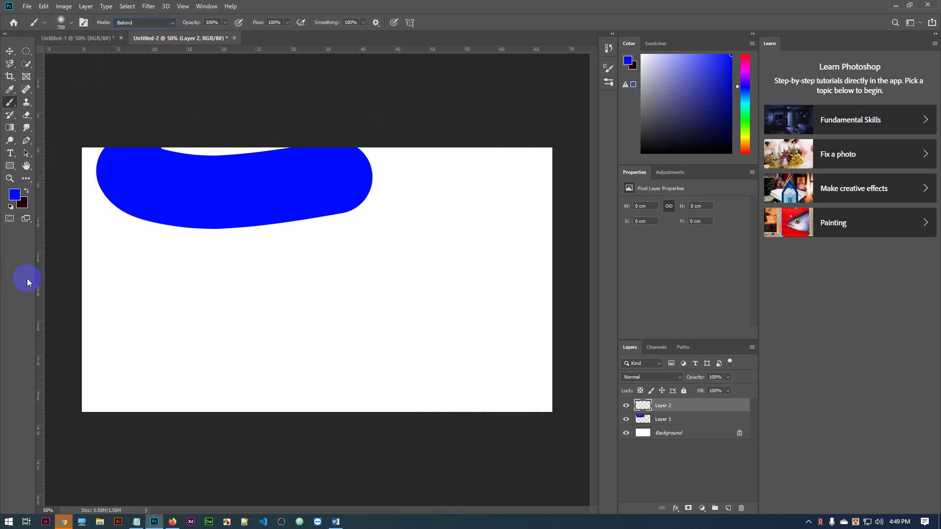
click(10, 51)
drag(210, 192, 257, 275)
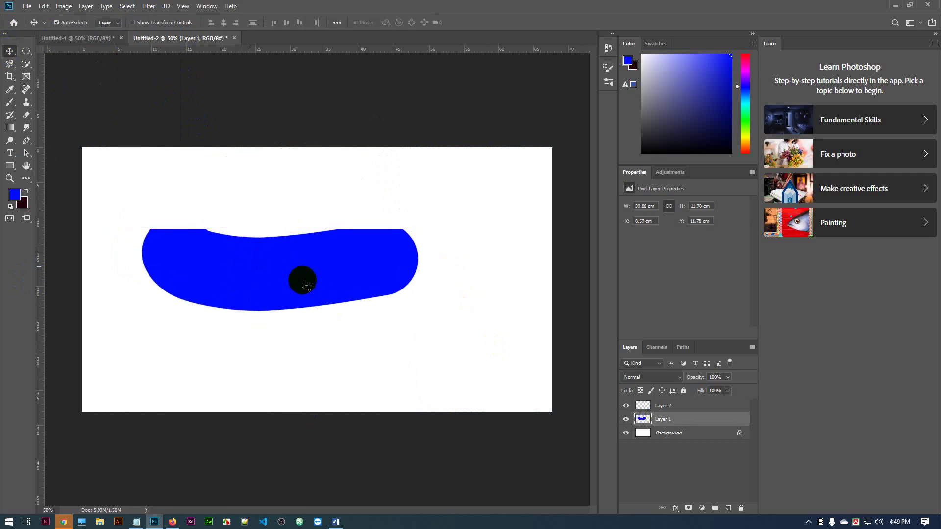
- Pick a bright pinkish-red foreground color and paint a Behind-mode stroke on Layer 2 over the blue shape's left half
click(695, 406)
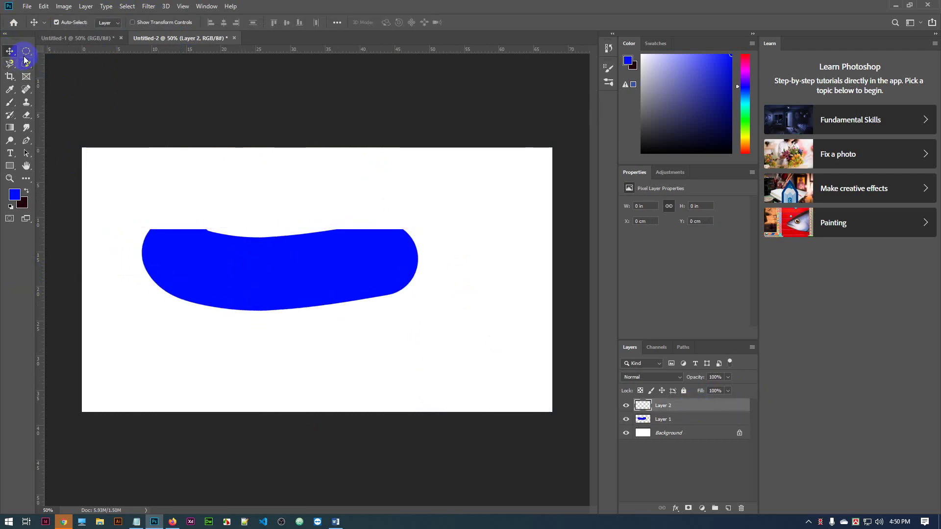
click(11, 102)
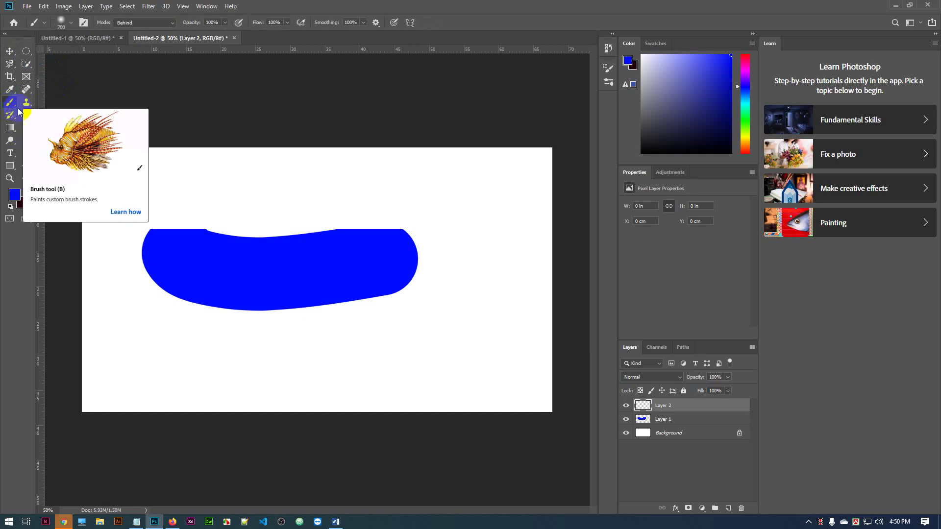
click(155, 23)
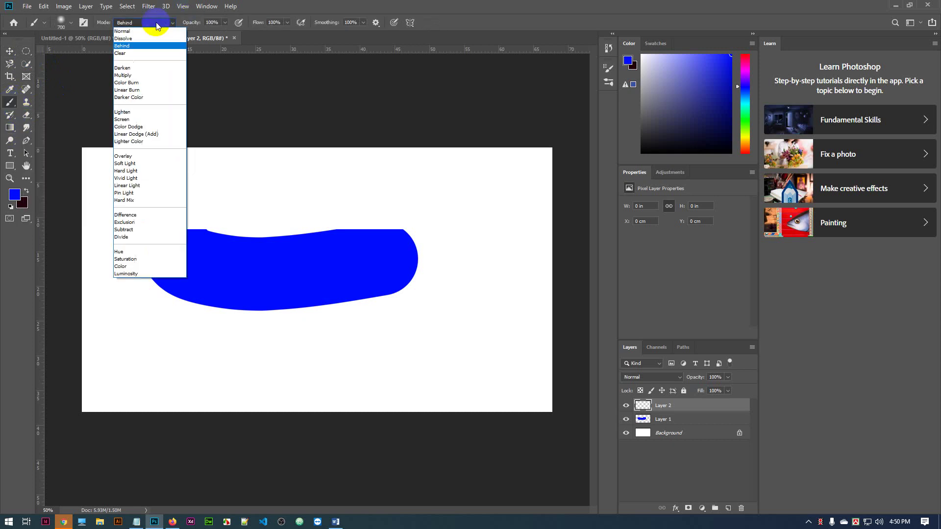
click(156, 24)
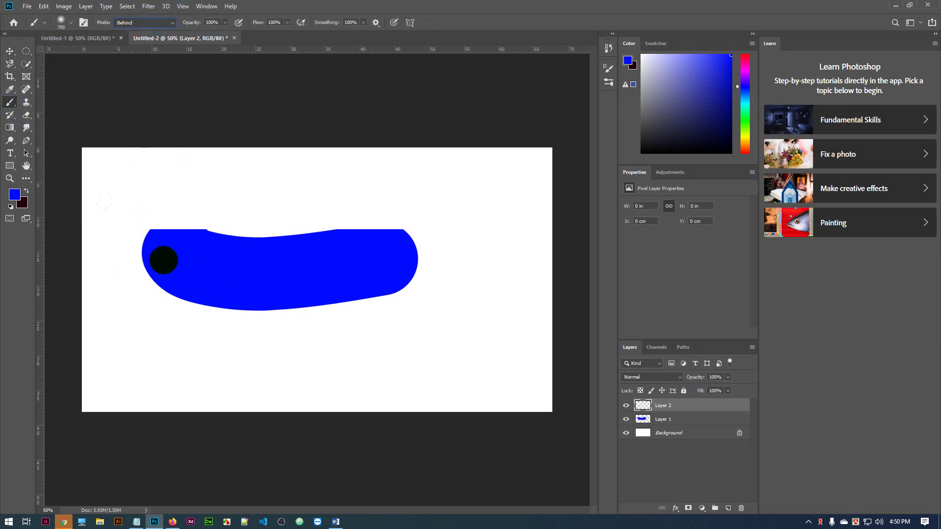
click(14, 195)
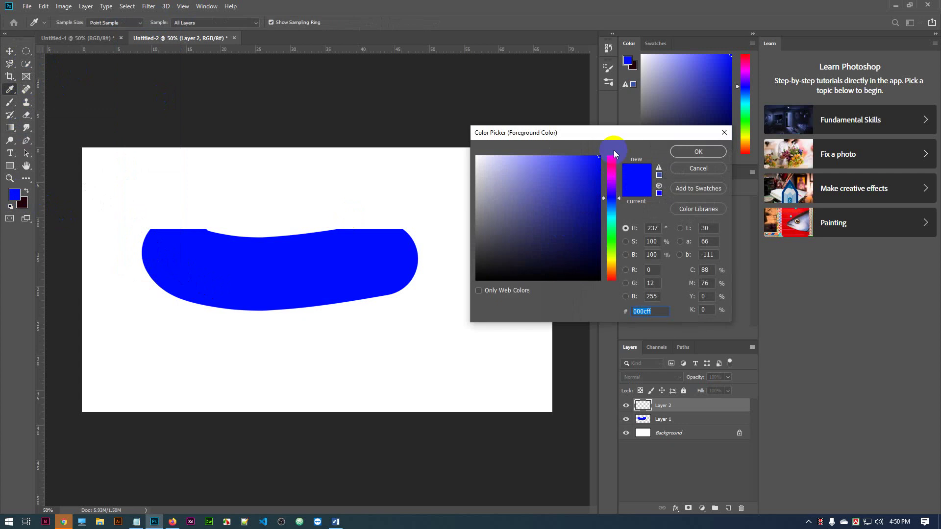
click(612, 164)
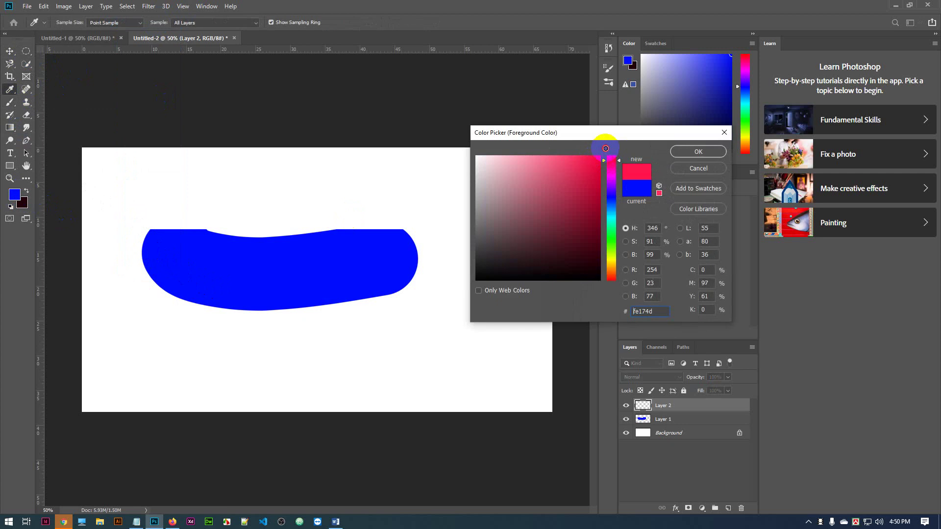
click(697, 153)
drag(172, 269, 318, 284)
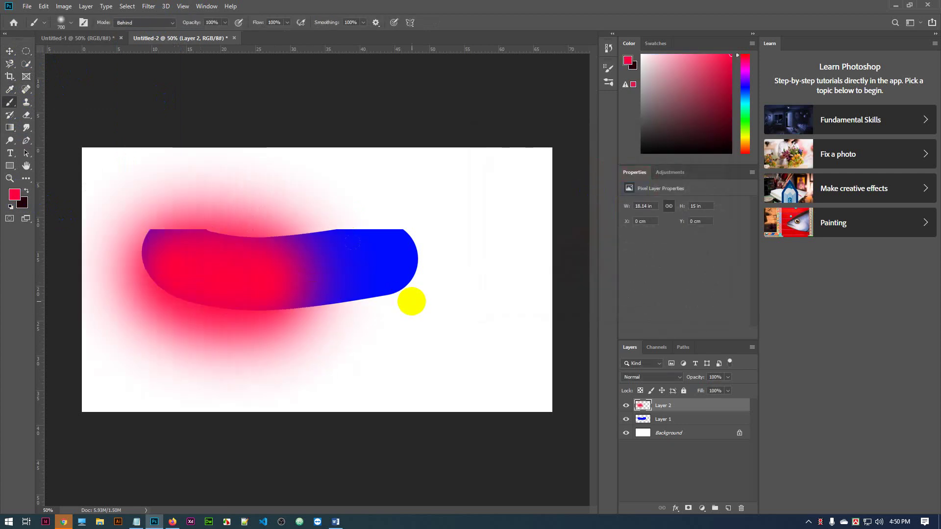
- Delete Layer 2 and paint a soft red Behind-mode stroke across the blue shape on Layer 1
key(Delete)
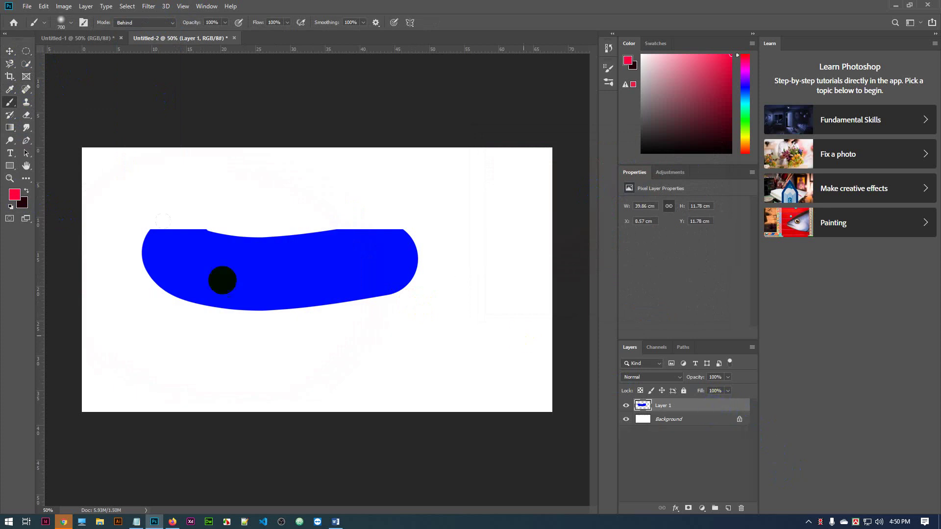
drag(175, 263, 432, 261)
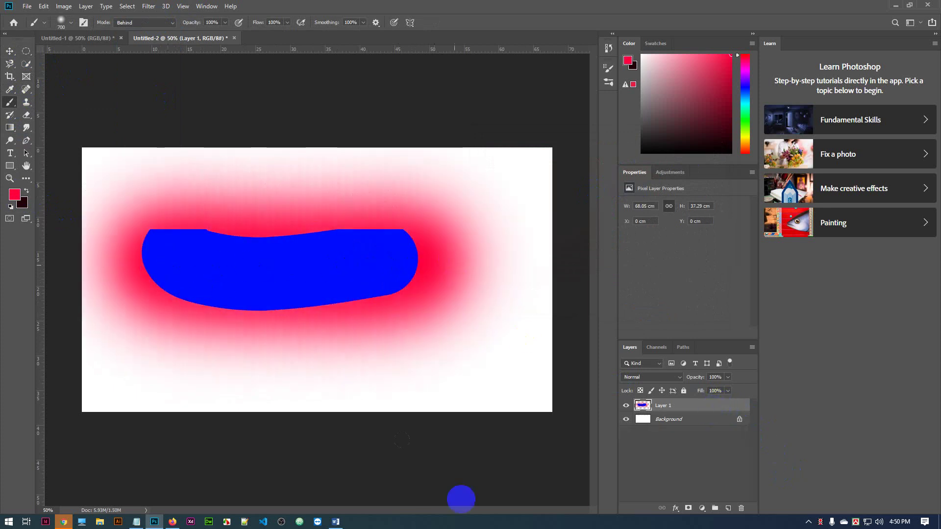
ctrl+click(657, 405)
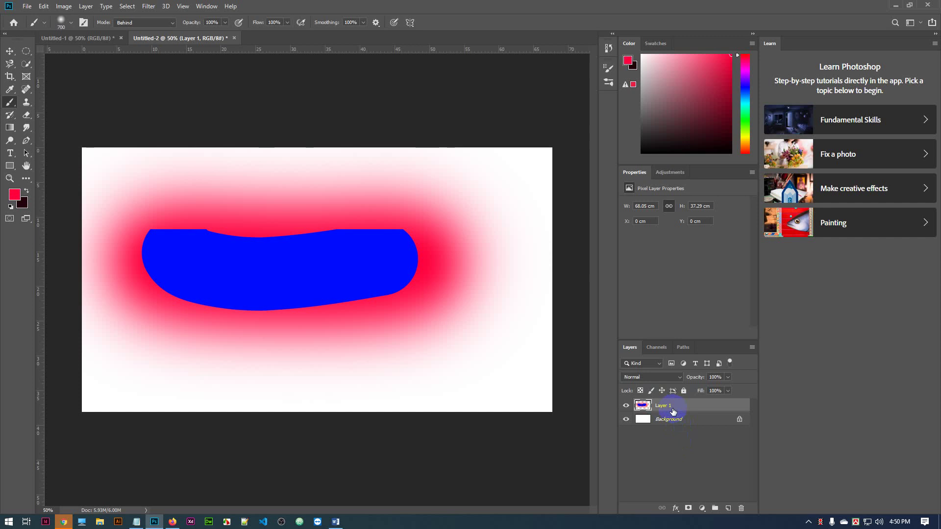
- Undo the red stroke on Layer 1 and toggle the layer's visibility to check its contents
key(ctrl+z)
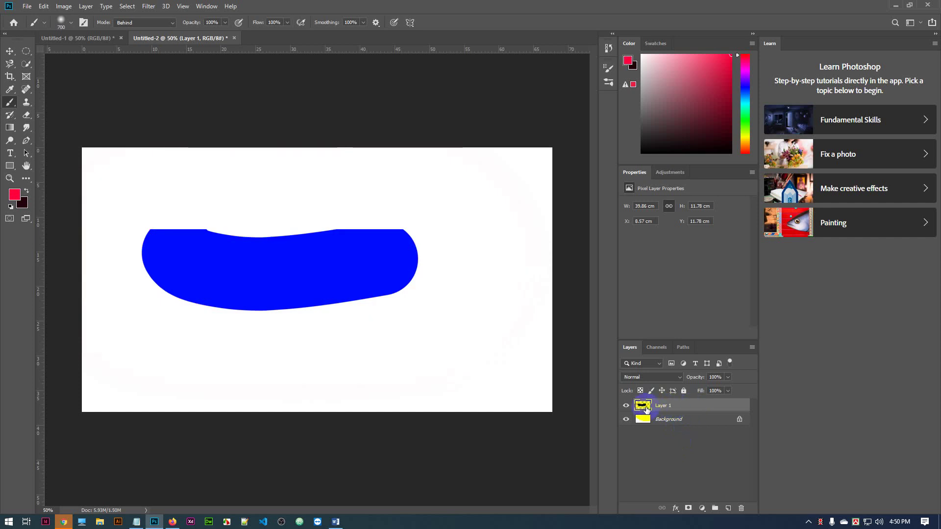
click(626, 405)
click(627, 406)
click(626, 405)
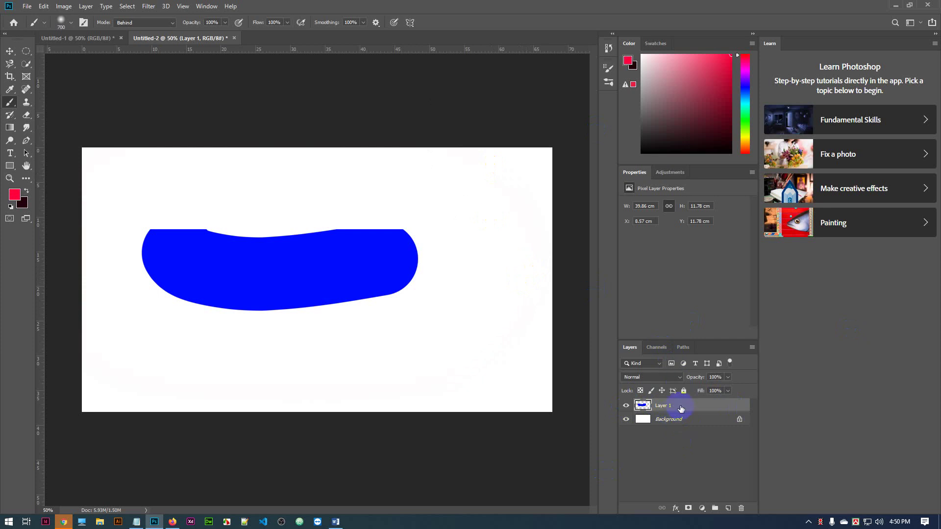
- Delete the layer holding the blue shape and add a new empty layer above the Background
key(Delete)
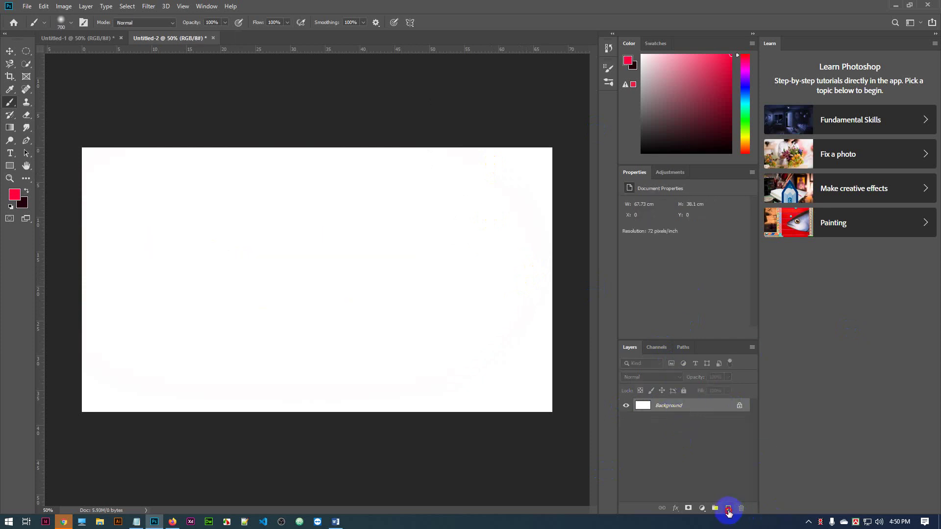
click(728, 510)
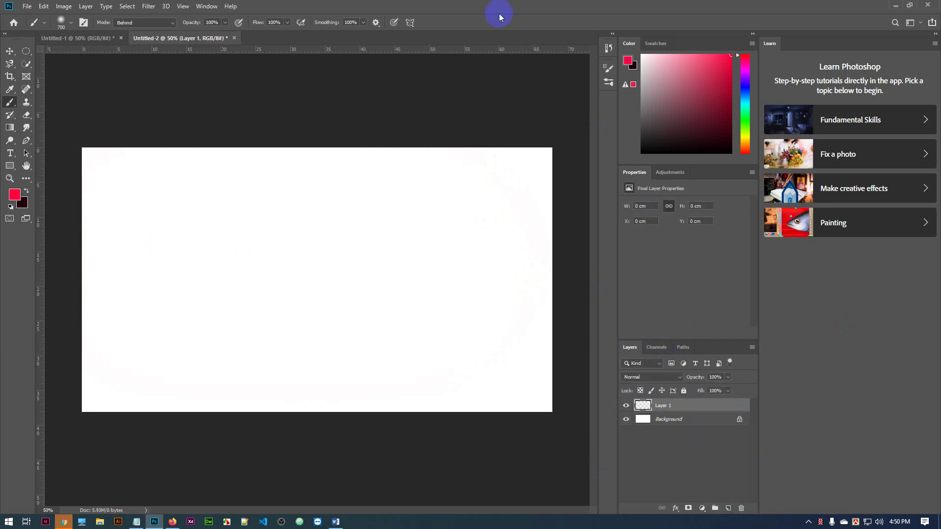
- Choose the Hard Round brush at 700 px and stamp a red circle about 24.7 cm wide near the canvas's center
right_click(10, 106)
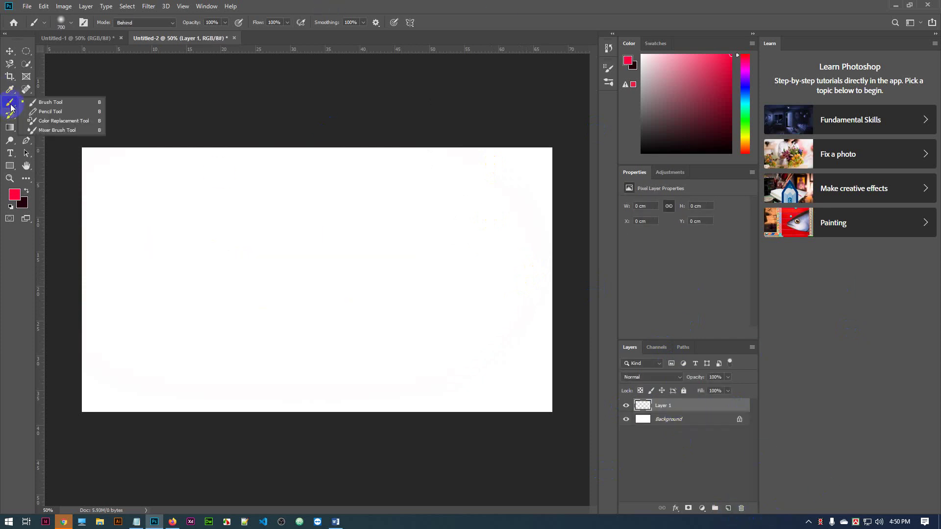
click(64, 22)
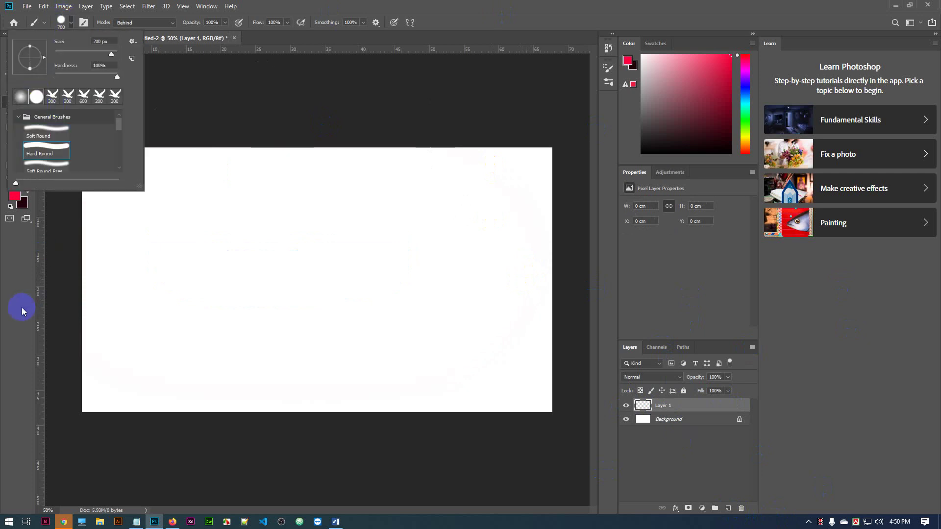
click(304, 262)
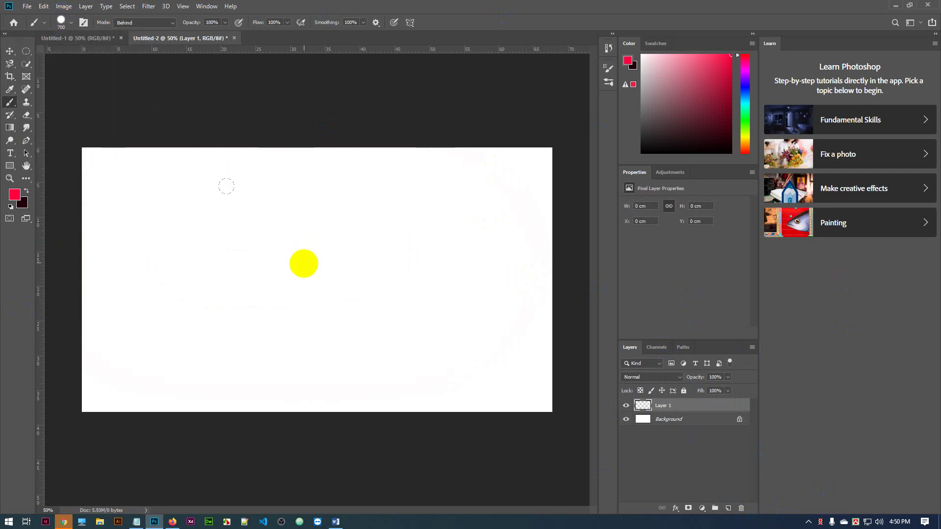
click(304, 267)
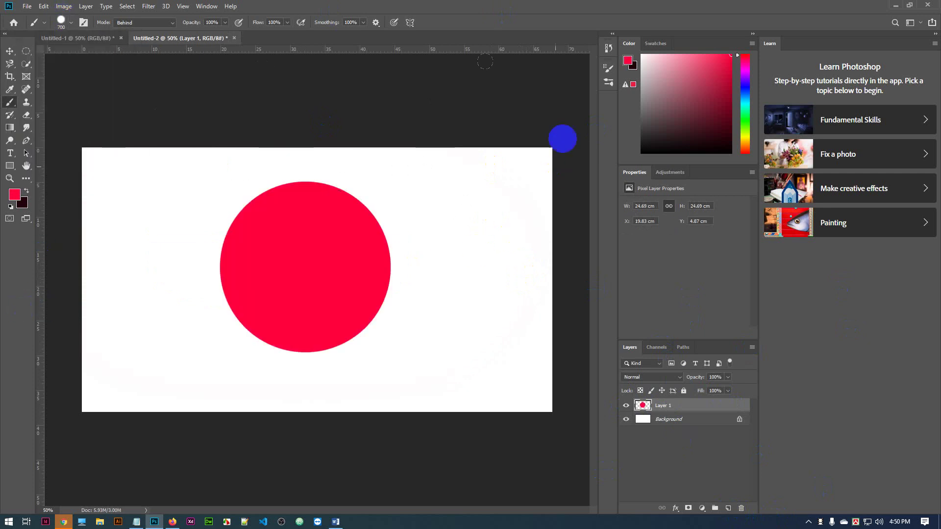
- Set the foreground color to dark green 00670f for the Brush Tool
click(17, 199)
click(610, 204)
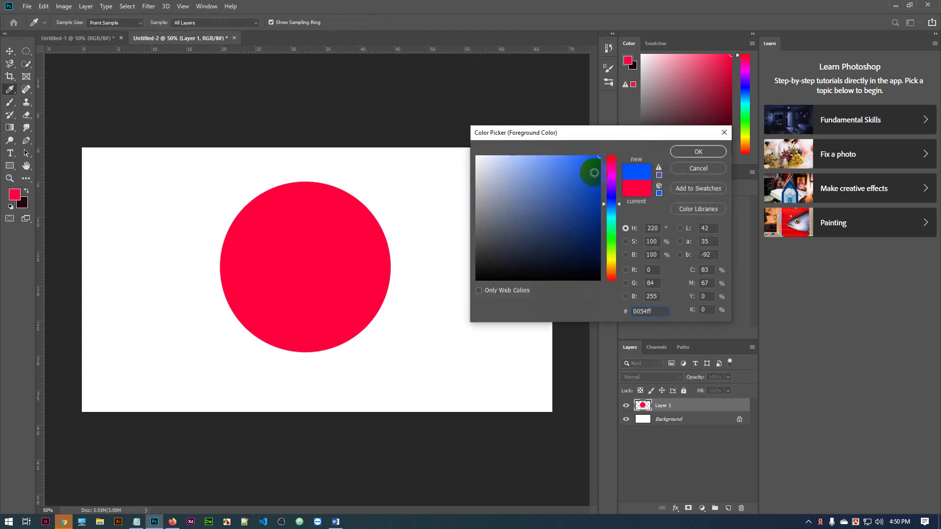
click(607, 136)
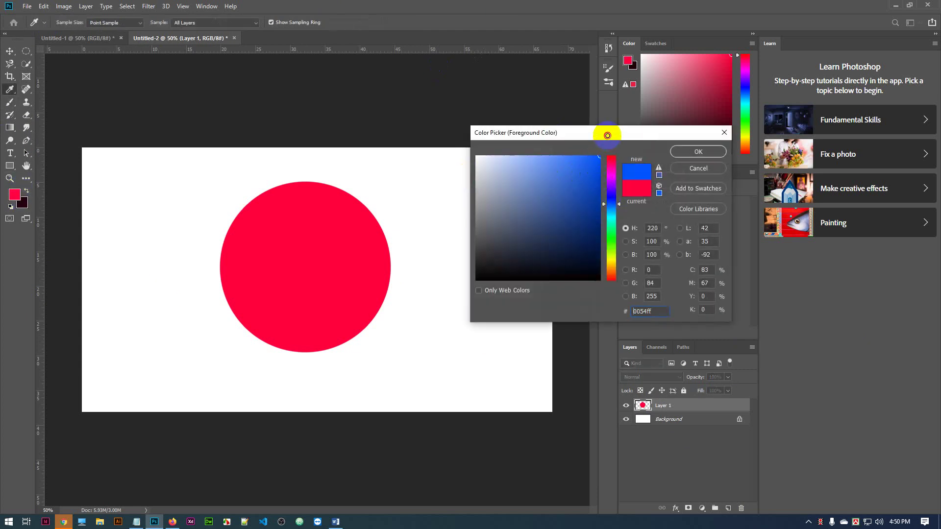
click(609, 253)
click(610, 236)
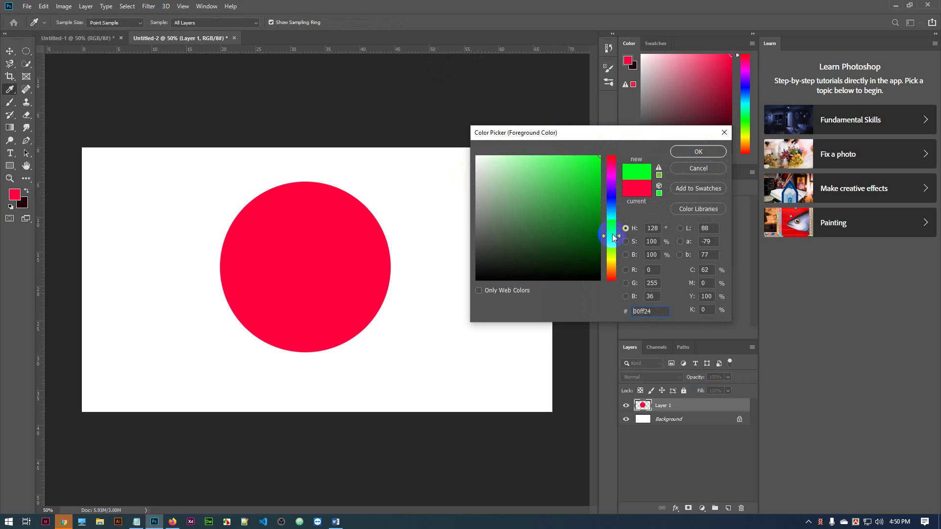
click(599, 198)
click(599, 230)
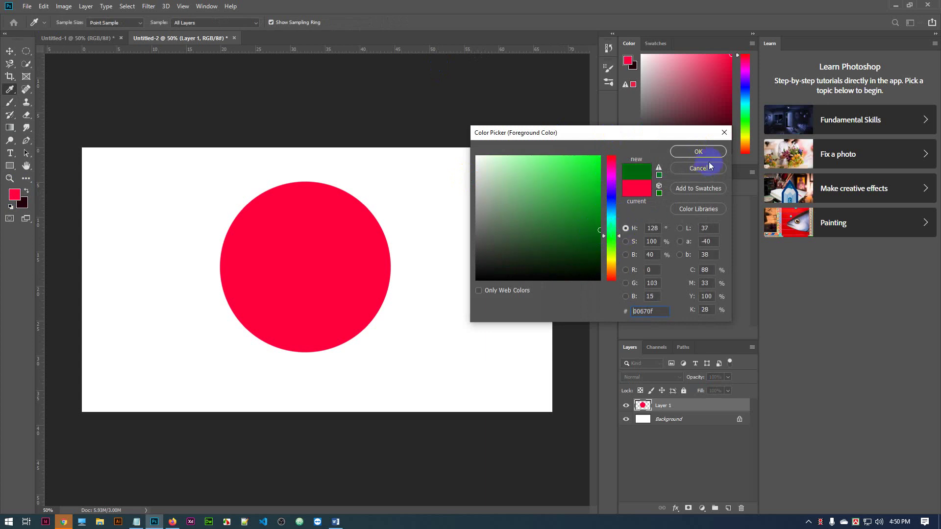
click(696, 152)
key(b)
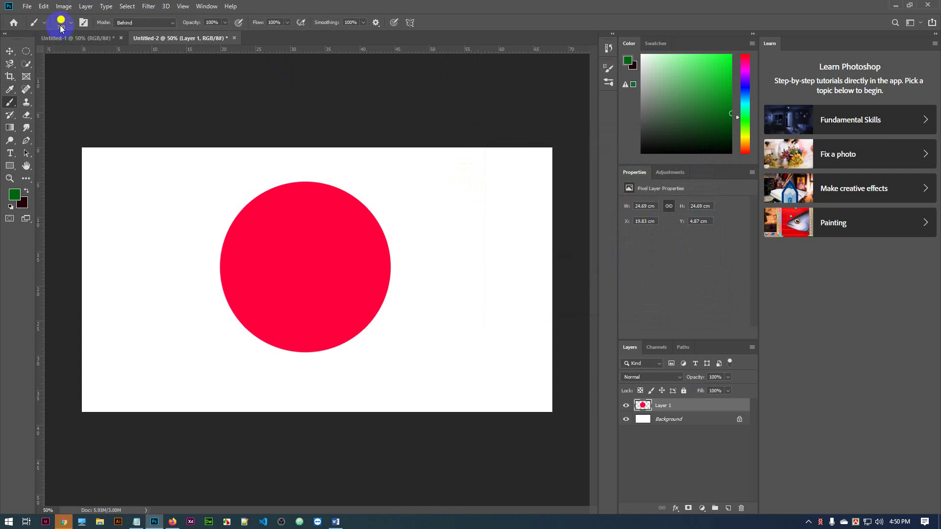
- Set the brush mode to Dissolve and choose the Soft Round general brush
click(144, 23)
click(143, 31)
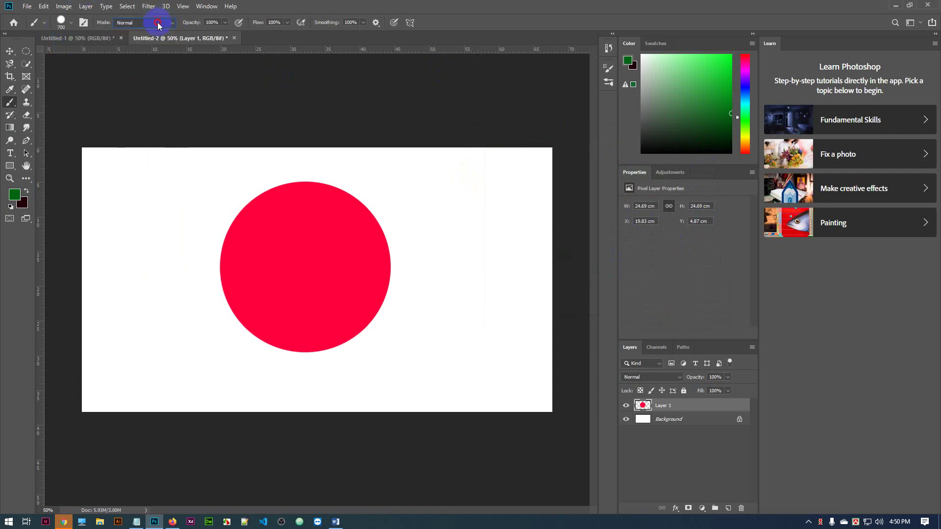
click(154, 23)
click(137, 39)
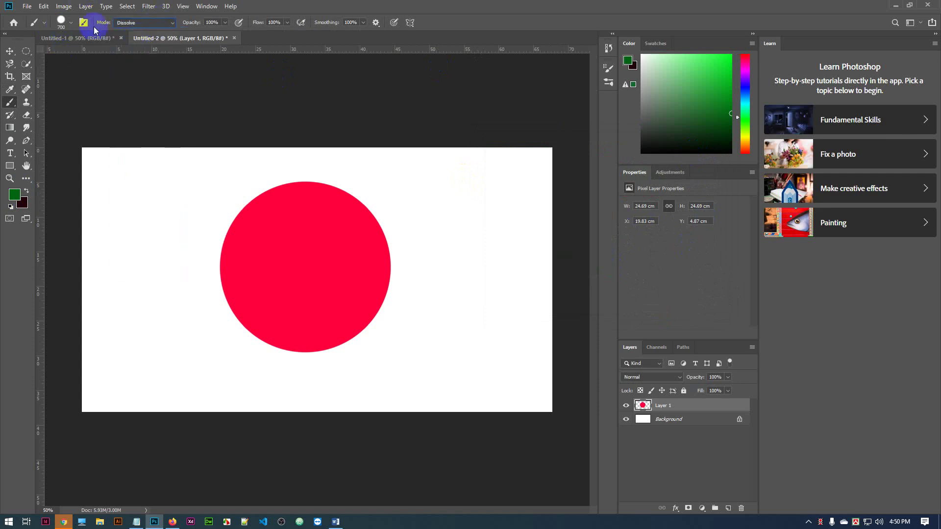
click(61, 22)
click(32, 127)
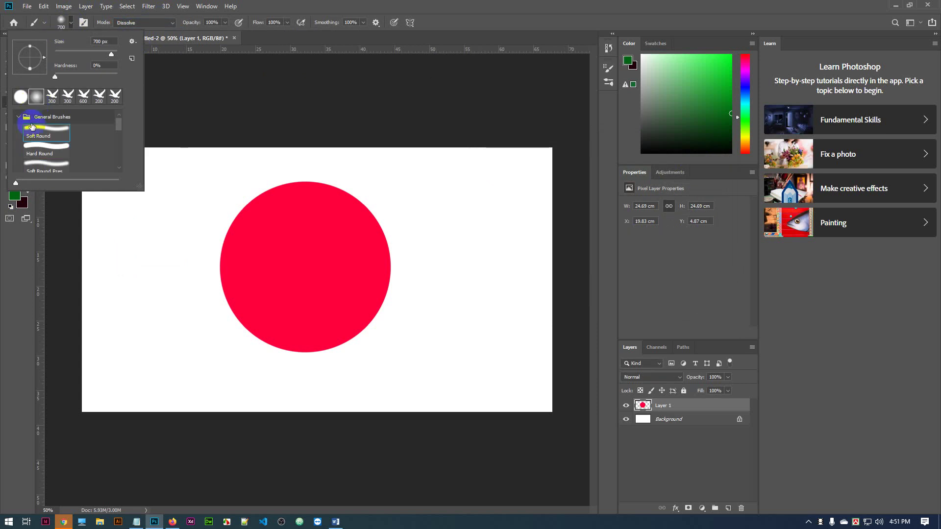
- Try a 1200 px soft dark green dab in Dissolve mode over the red circle, and undo it
click(17, 287)
click(302, 265)
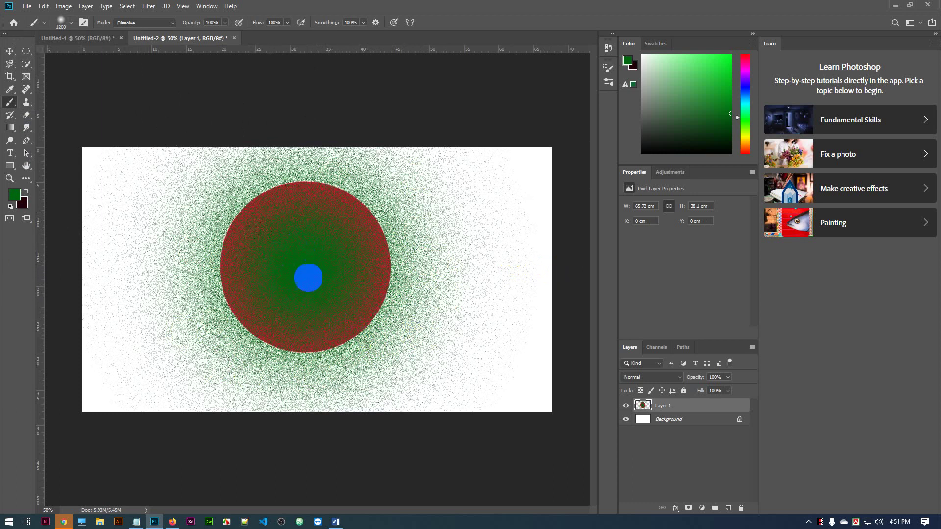
key(ctrl+z)
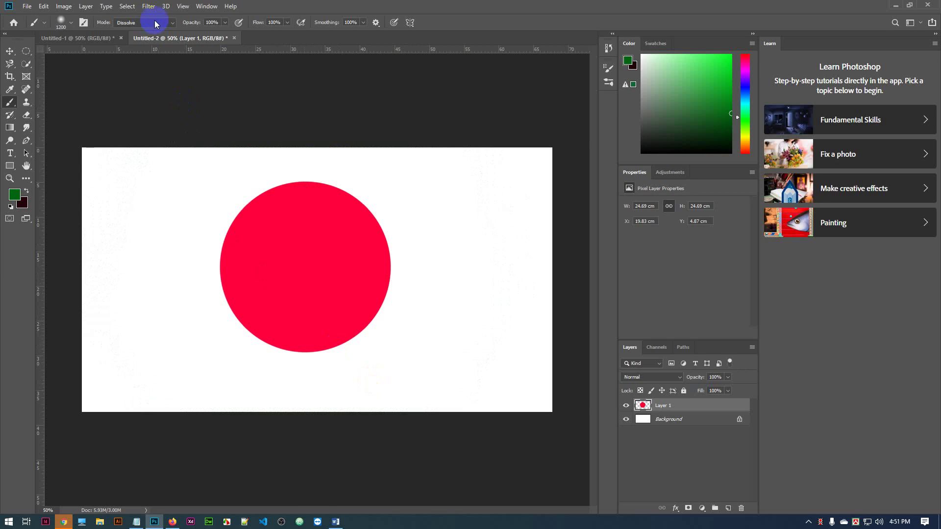
- Stamp a soft dark green glow around the red circle in Behind mode, and check it by hiding and reshowing Layer 1
click(154, 24)
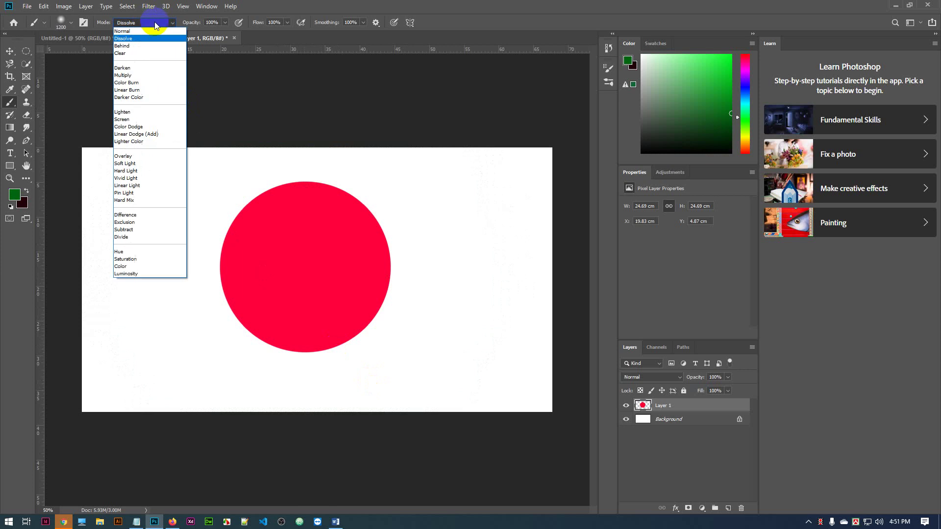
click(129, 46)
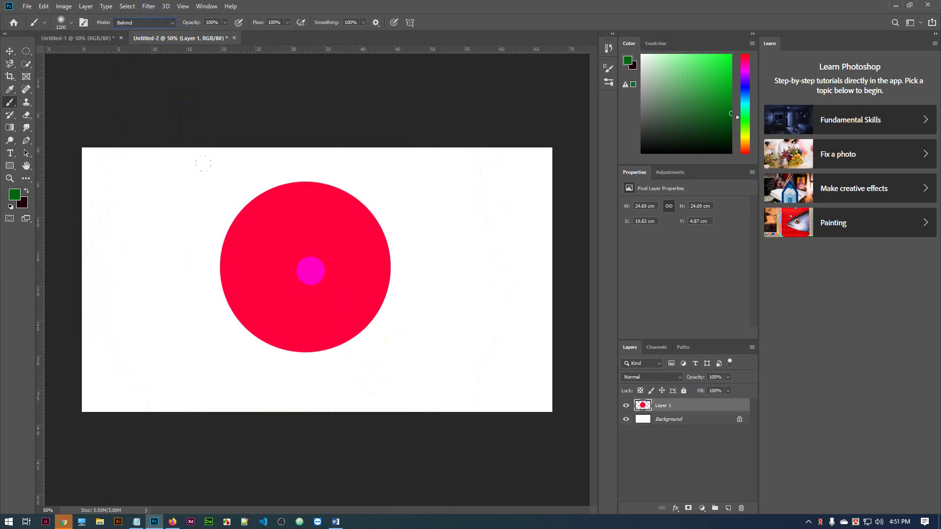
click(306, 269)
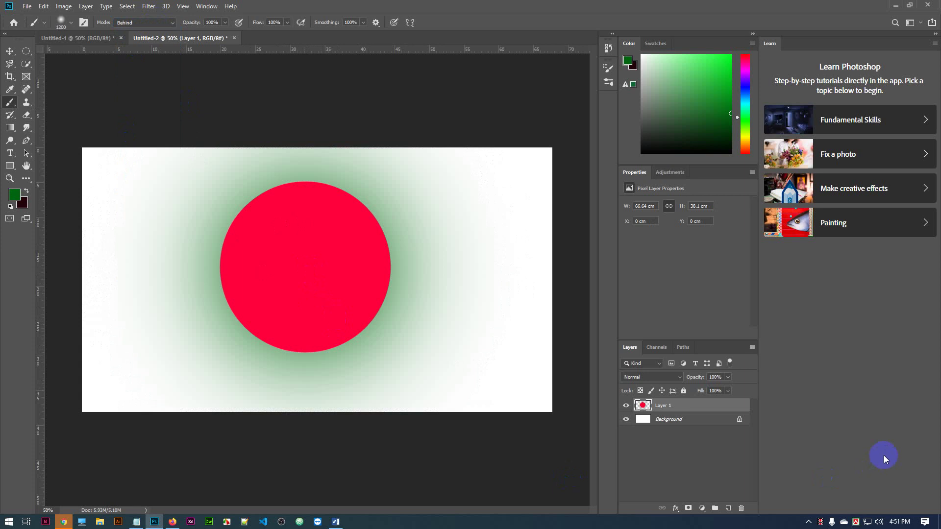
click(625, 406)
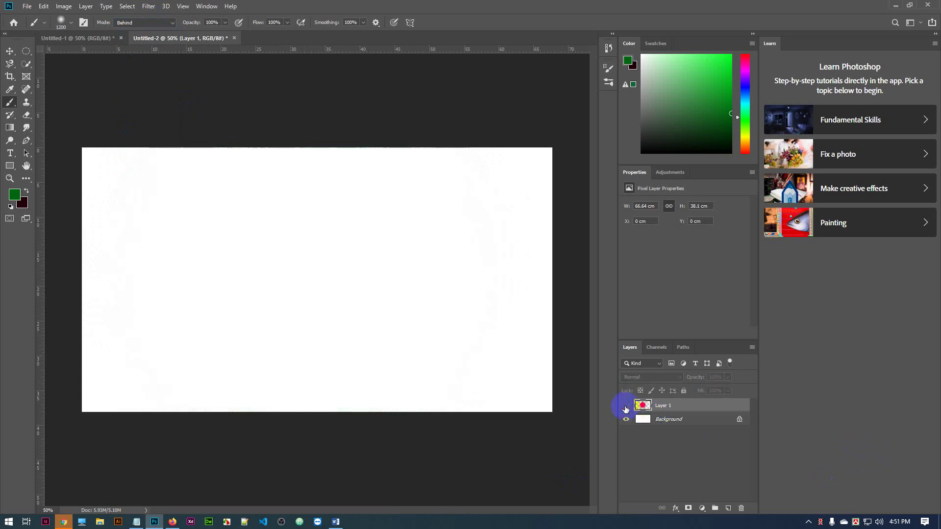
click(626, 407)
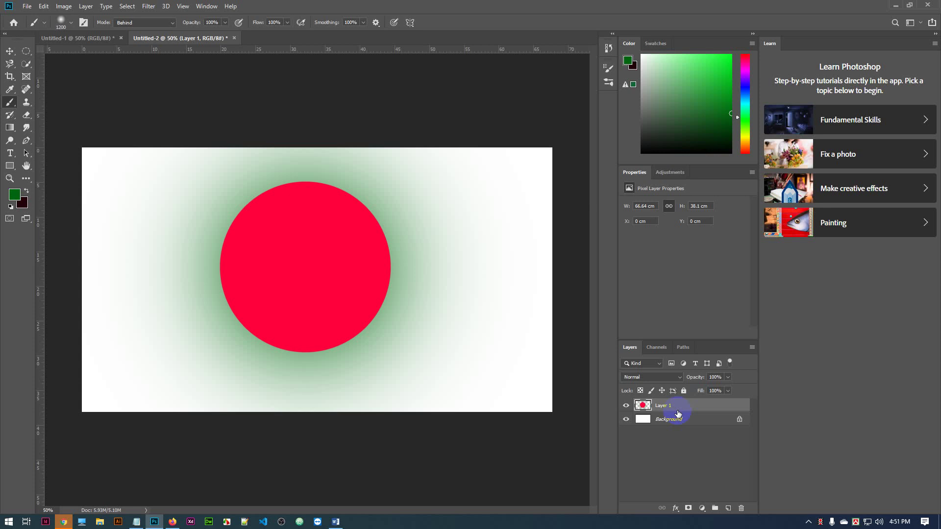
- Set the brush mode to Clear and brush over the canvas to erase the red circle and green glow from Layer 1
click(140, 22)
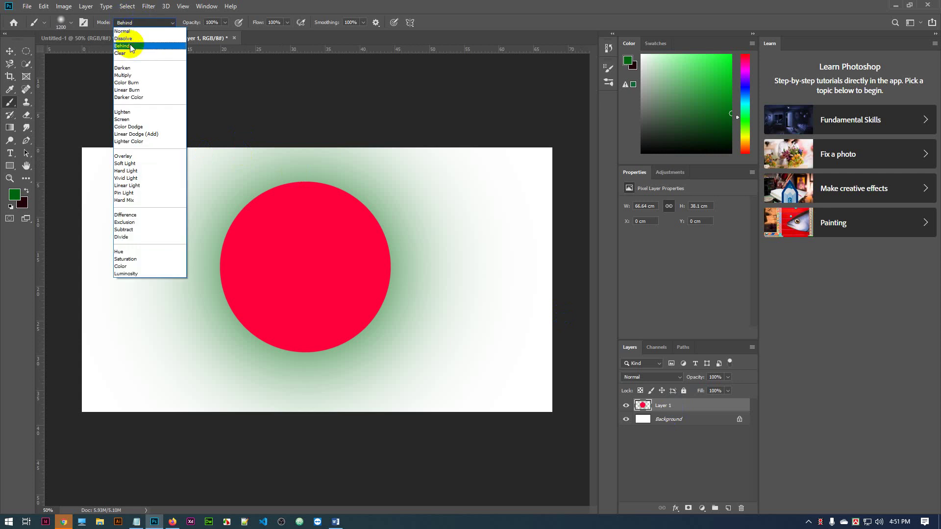
click(131, 46)
click(144, 23)
click(121, 53)
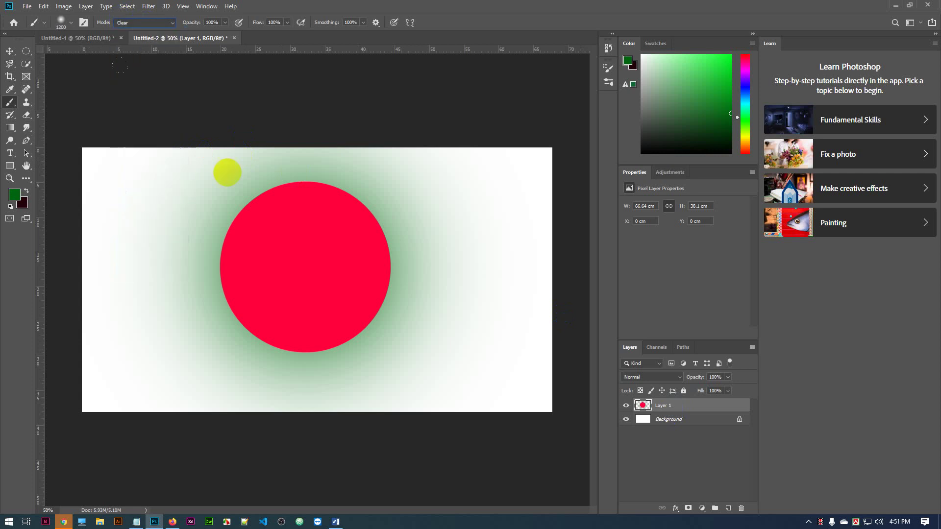
mouse_move(208, 219)
mouse_down()
mouse_move(214, 231)
mouse_move(357, 203)
mouse_move(289, 335)
mouse_move(281, 176)
mouse_move(318, 204)
mouse_move(221, 298)
mouse_move(432, 189)
mouse_move(229, 193)
mouse_move(460, 395)
mouse_move(321, 405)
mouse_move(528, 274)
mouse_move(361, 324)
mouse_up()
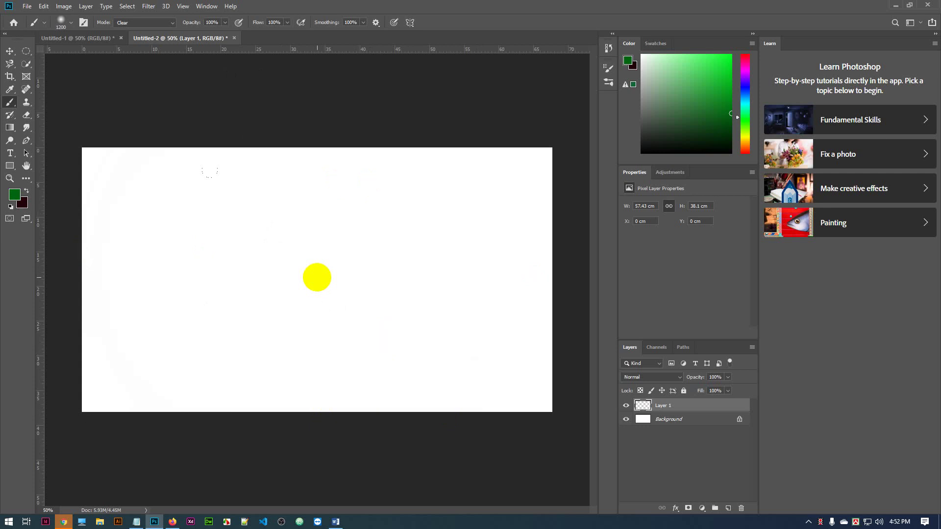
click(475, 4)
click(430, 389)
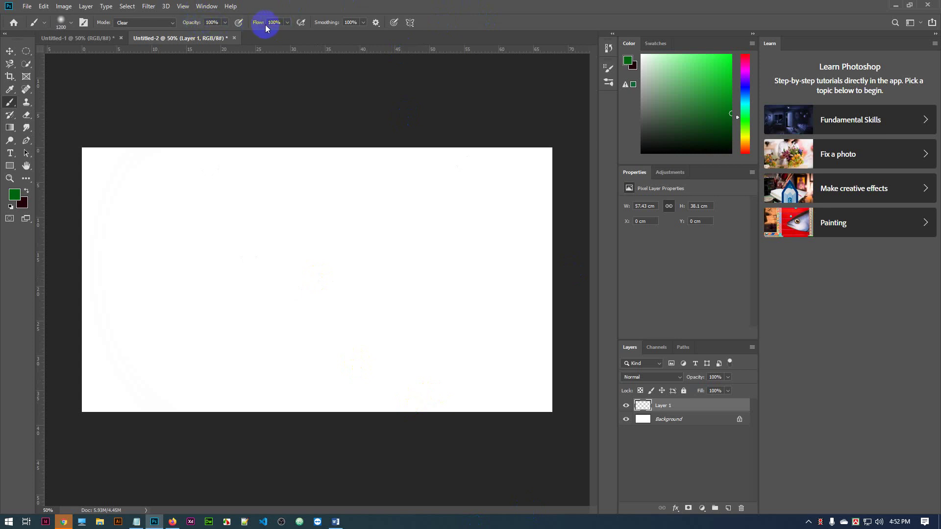
click(351, 241)
click(391, 397)
- Choose the Hard Round brush and reduce its size to 300 px
key(ctrl+plus)
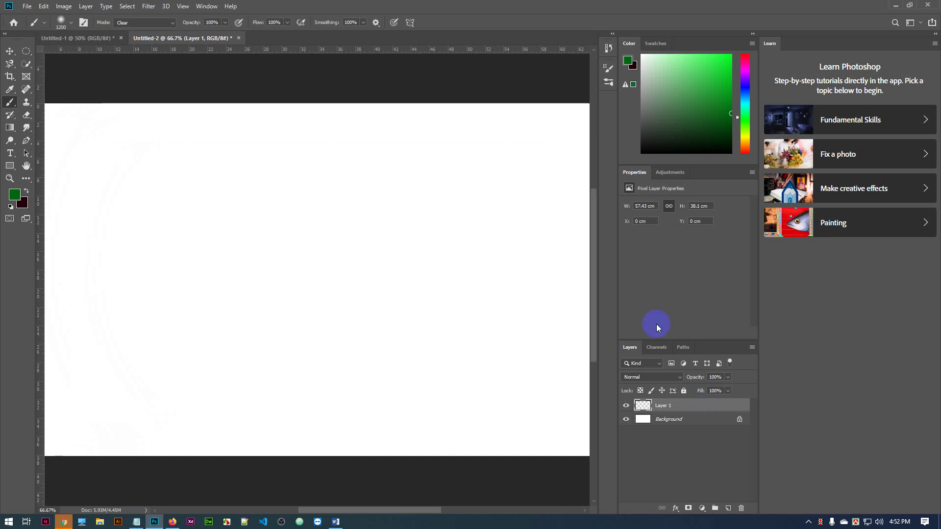
click(211, 22)
click(61, 23)
click(37, 97)
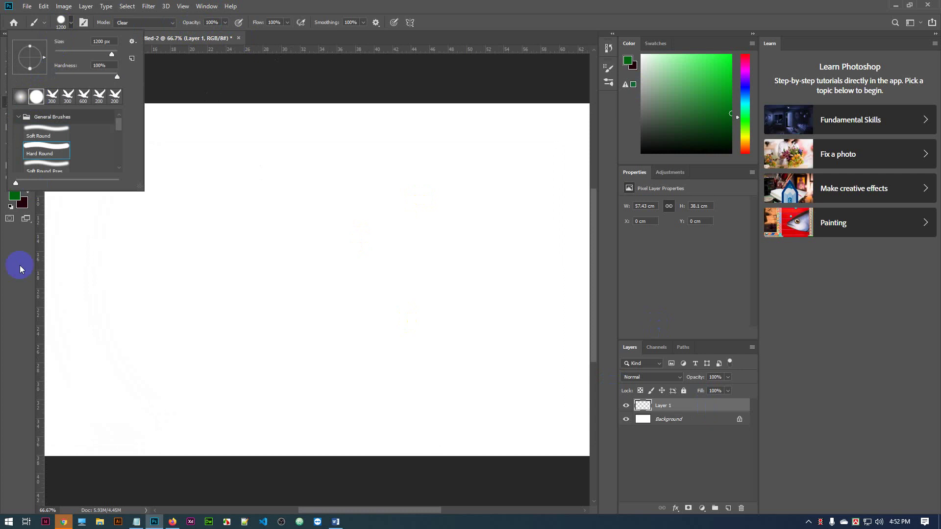
click(19, 266)
key(bracketleft)
key(bracketleft)
key(bracketleft)
key(bracketleft)
key(bracketleft)
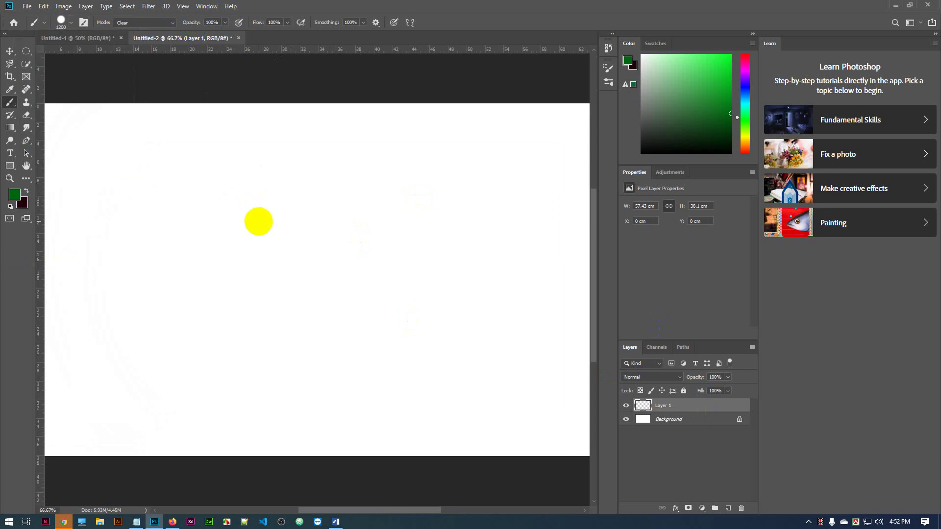
key(bracketleft)
key(bracketleft)
key(bracketleft)
key(bracketleft)
key(bracketleft)
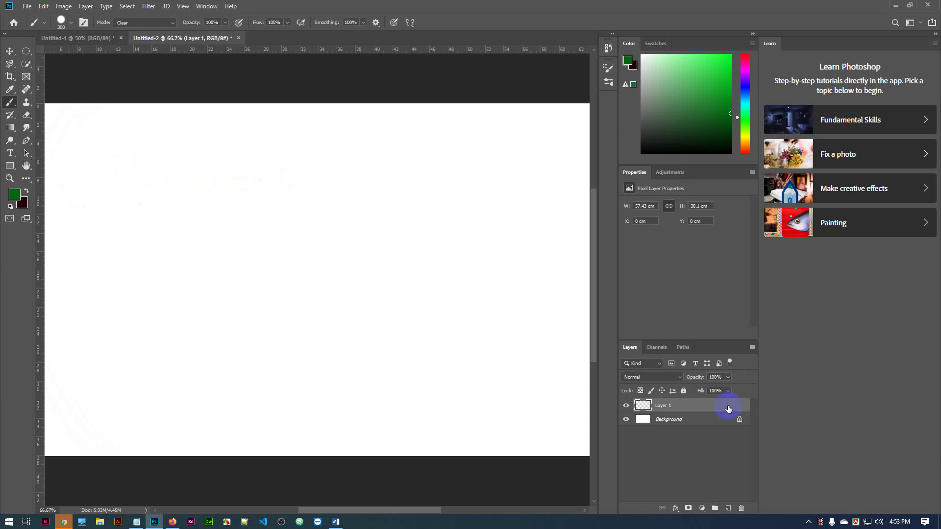
- Delete Layer 1 and paint a horizontal dark green stroke about 51 cm long across the Background's upper part
key(Delete)
mouse_move(105, 151)
mouse_down()
mouse_move(306, 169)
mouse_move(434, 166)
mouse_move(520, 150)
mouse_up()
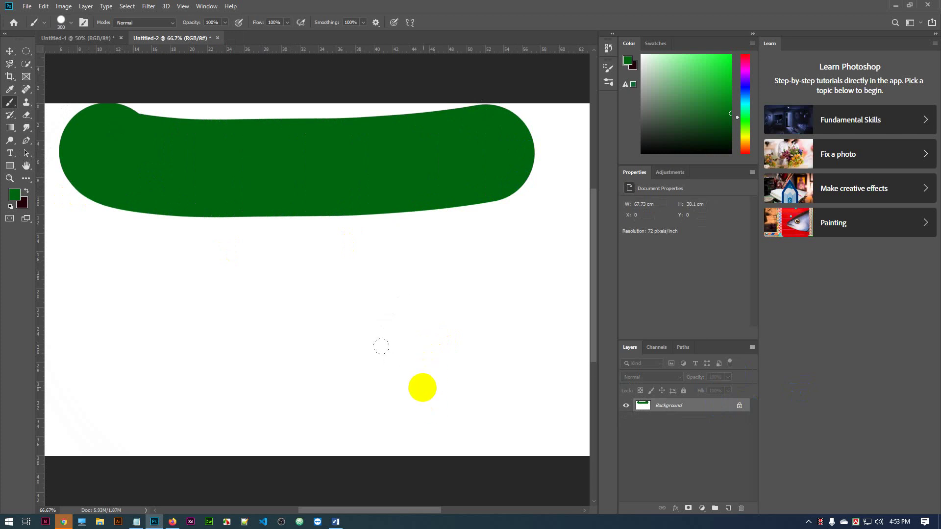
click(125, 143)
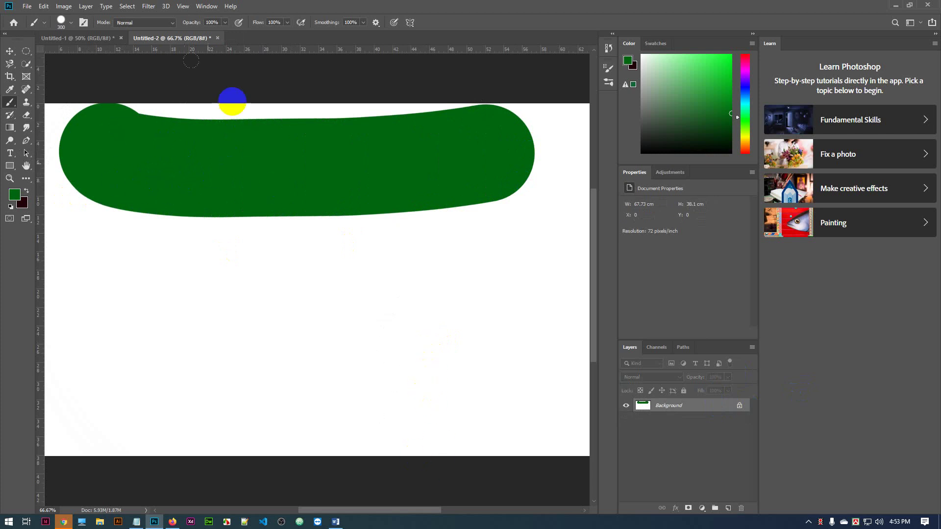
- Set the brush opacity to 20% and paint a second green stroke about 52 cm long below the first one
click(215, 23)
click(275, 22)
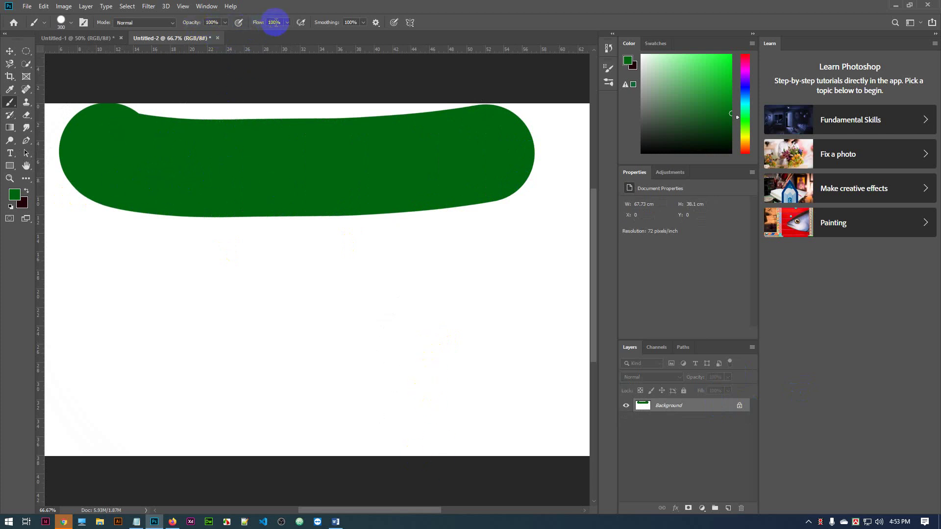
click(225, 23)
drag(226, 32, 201, 35)
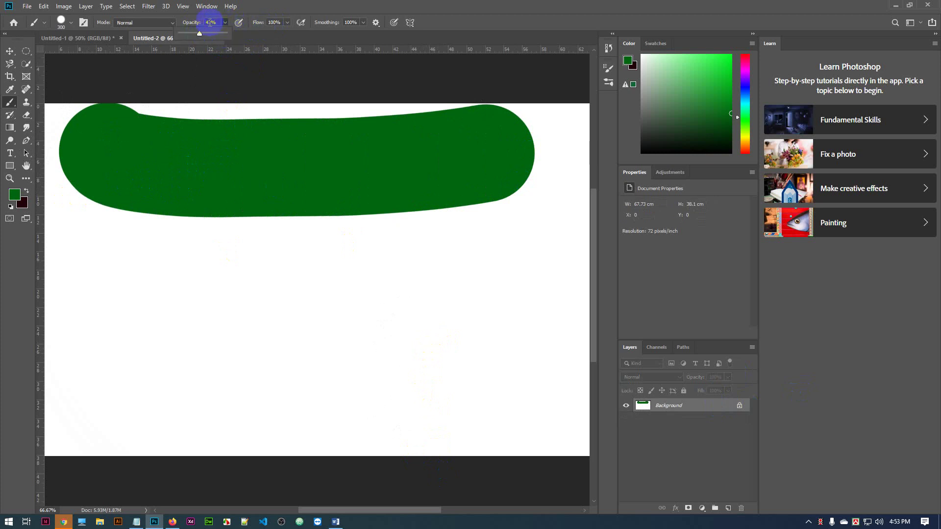
click(211, 23)
text(50)
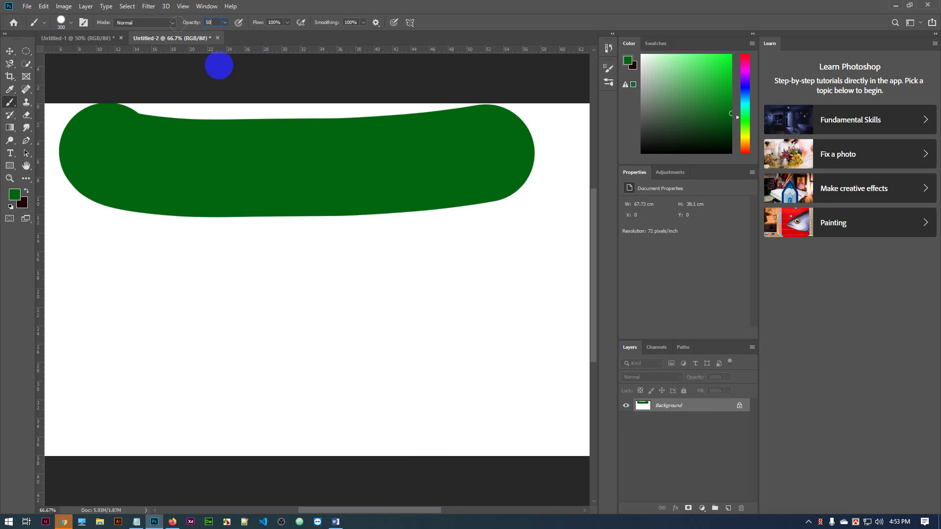
click(207, 23)
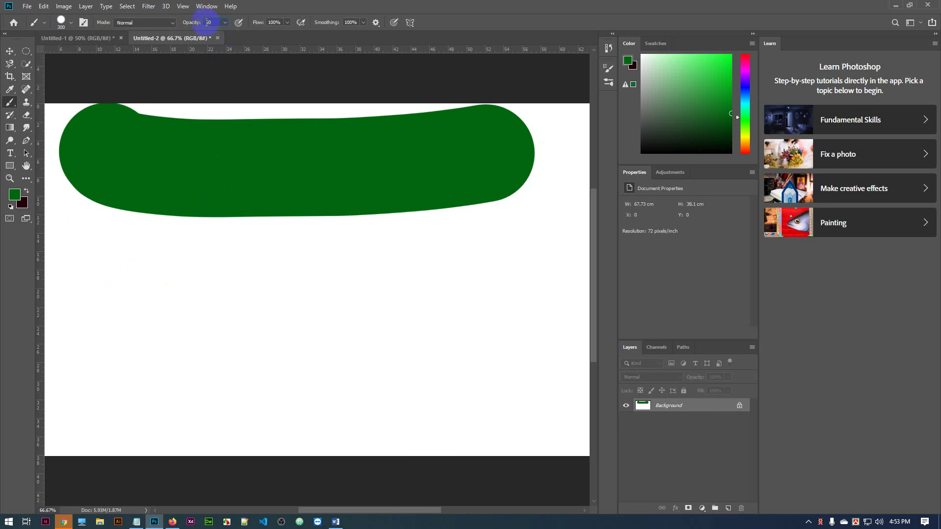
text(20)
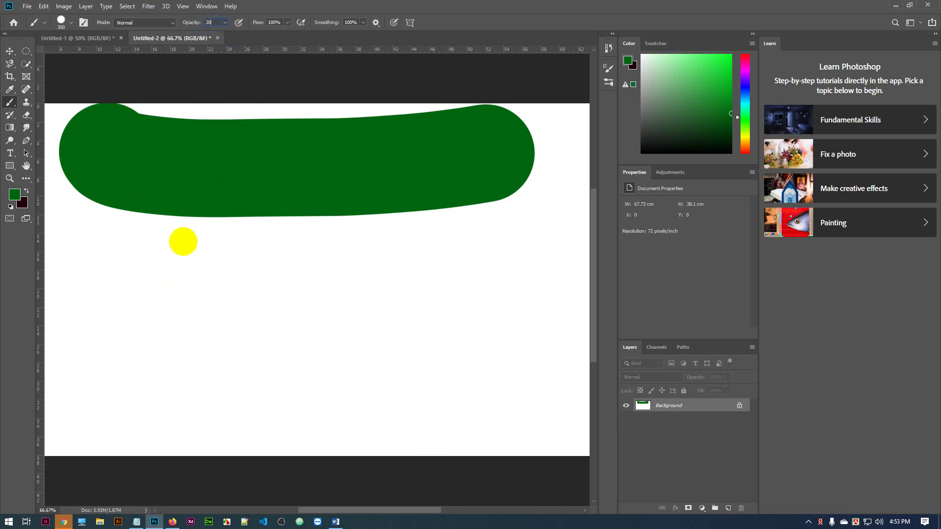
mouse_move(110, 263)
mouse_down()
mouse_move(257, 289)
mouse_move(385, 290)
mouse_move(459, 280)
mouse_move(527, 255)
mouse_up()
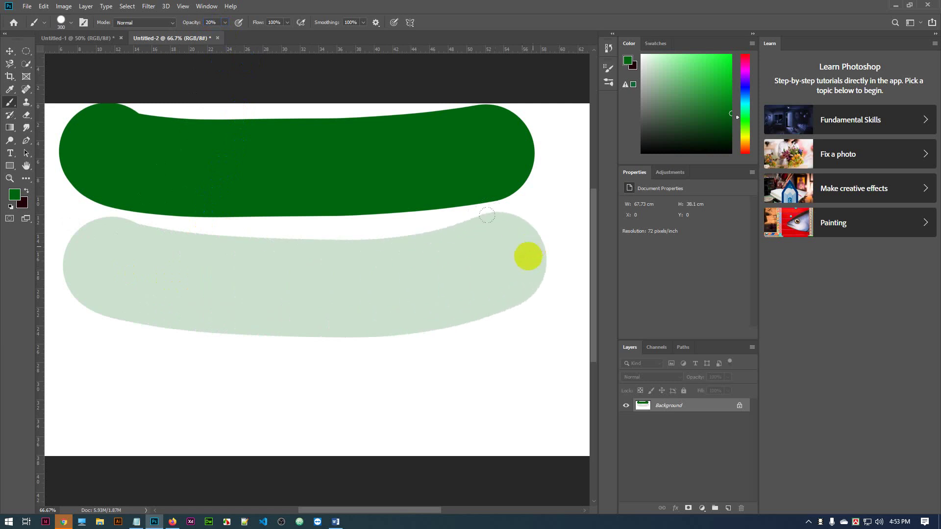
- Set the brush to 100% opacity and 20% flow, and paint a third green stroke about 52 cm long below the pale one
click(7, 51)
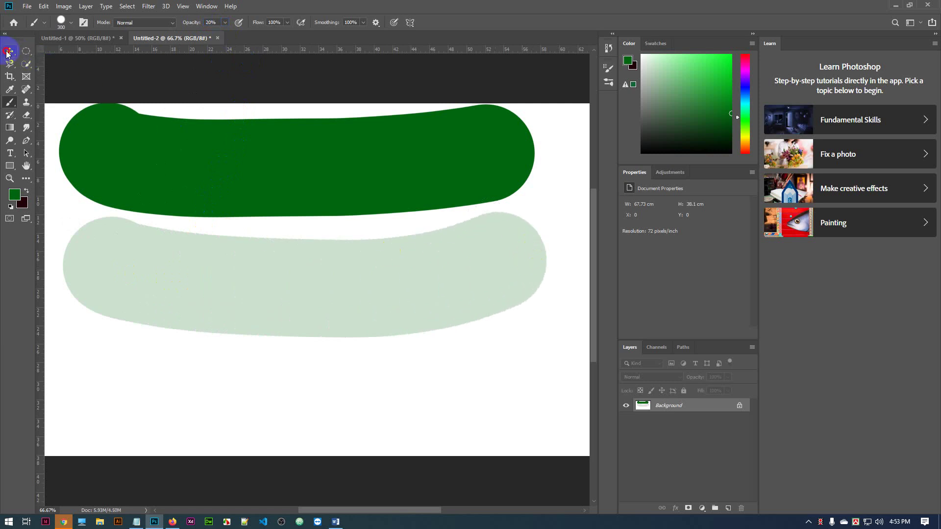
click(10, 103)
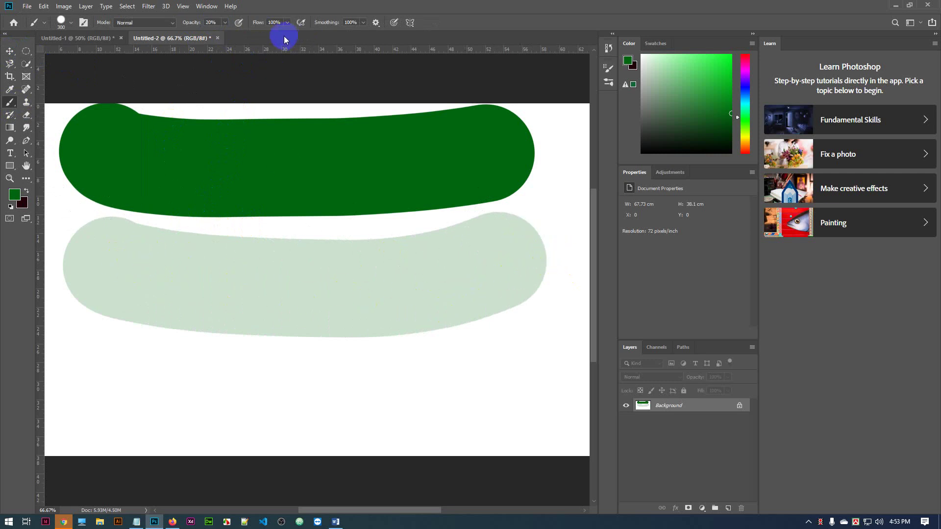
click(225, 22)
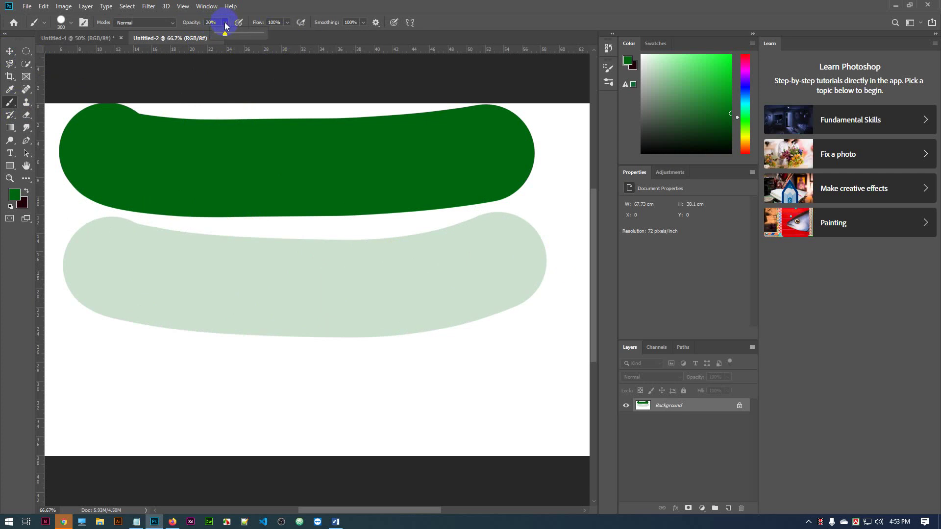
drag(226, 35, 288, 31)
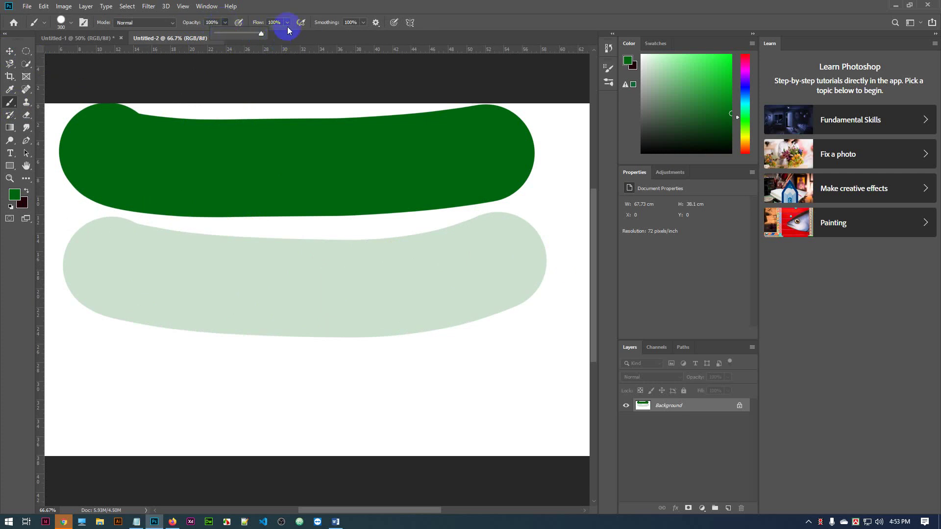
click(271, 23)
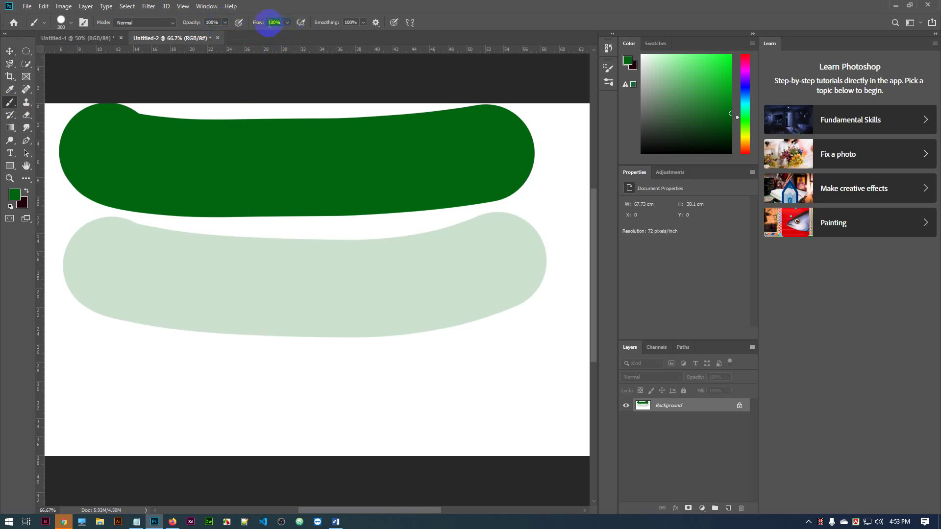
text(20)
key(Return)
mouse_move(118, 384)
mouse_down()
mouse_move(184, 397)
mouse_move(407, 400)
mouse_move(489, 380)
mouse_move(519, 361)
mouse_move(487, 384)
mouse_up()
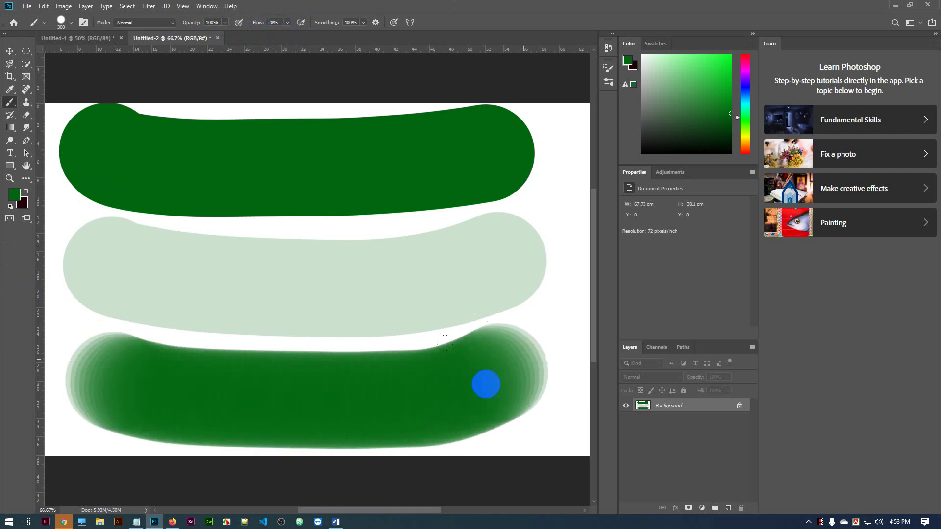
click(455, 122)
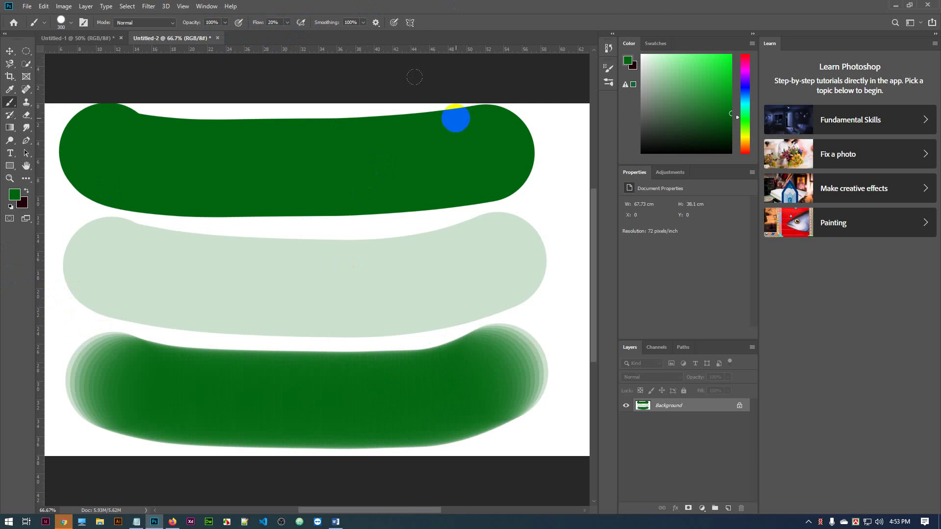